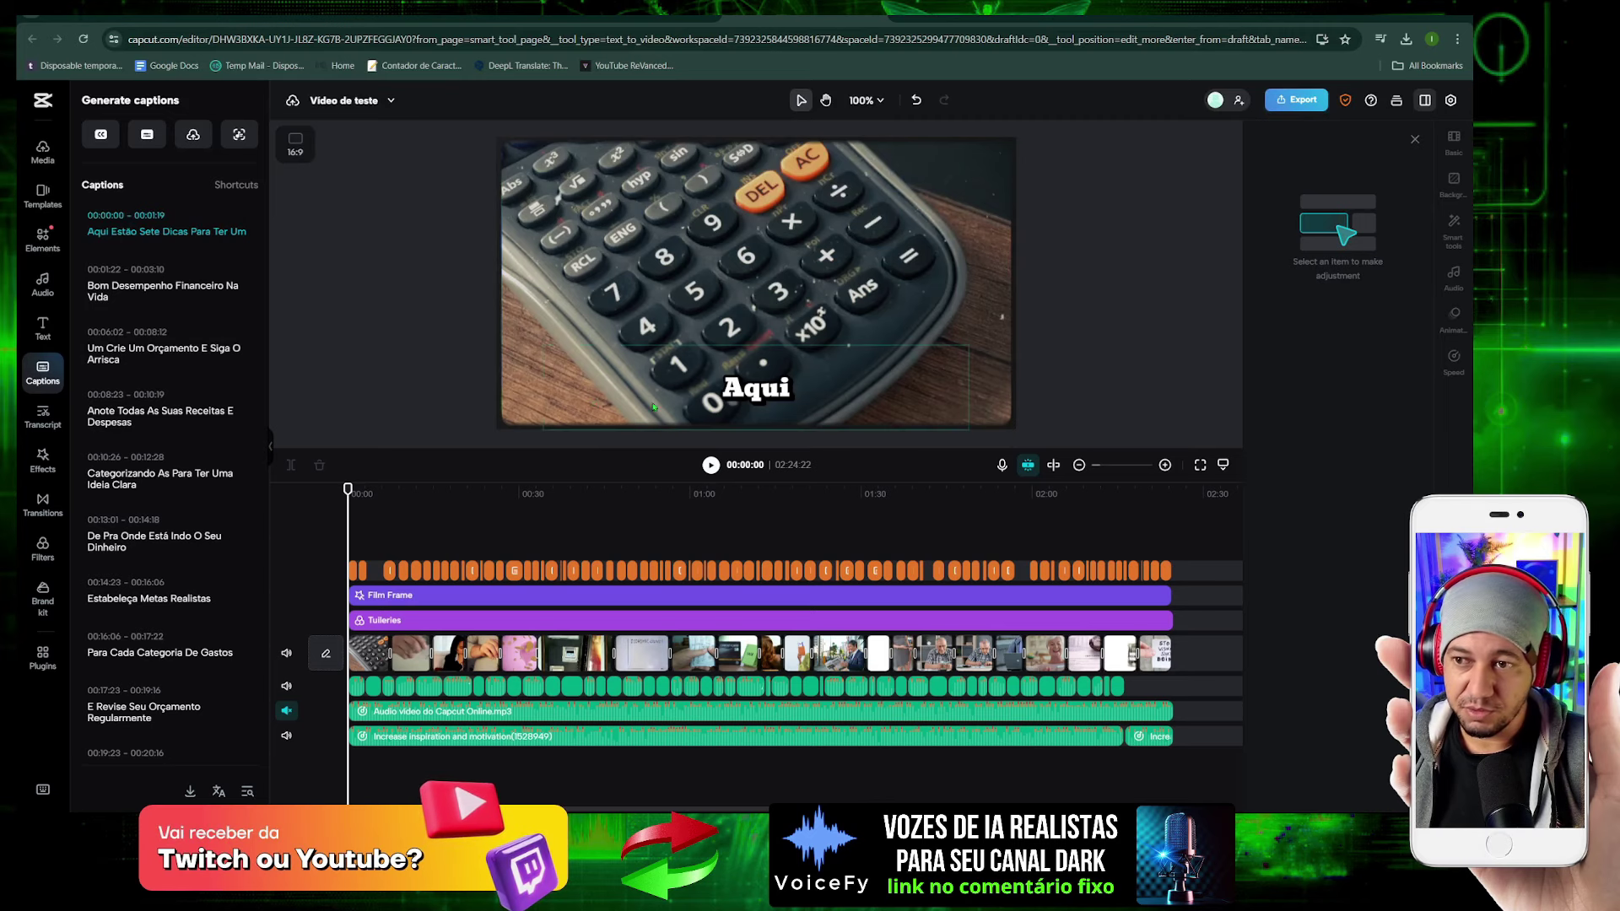
Play the finished test videos "Vídeo de teste Capcut Online.mp4" and "Vídeo de teste português.mp4" from the Music folder, and minimize the folder window
{"action": "mouse_move", "coordinate": [653, 809]}
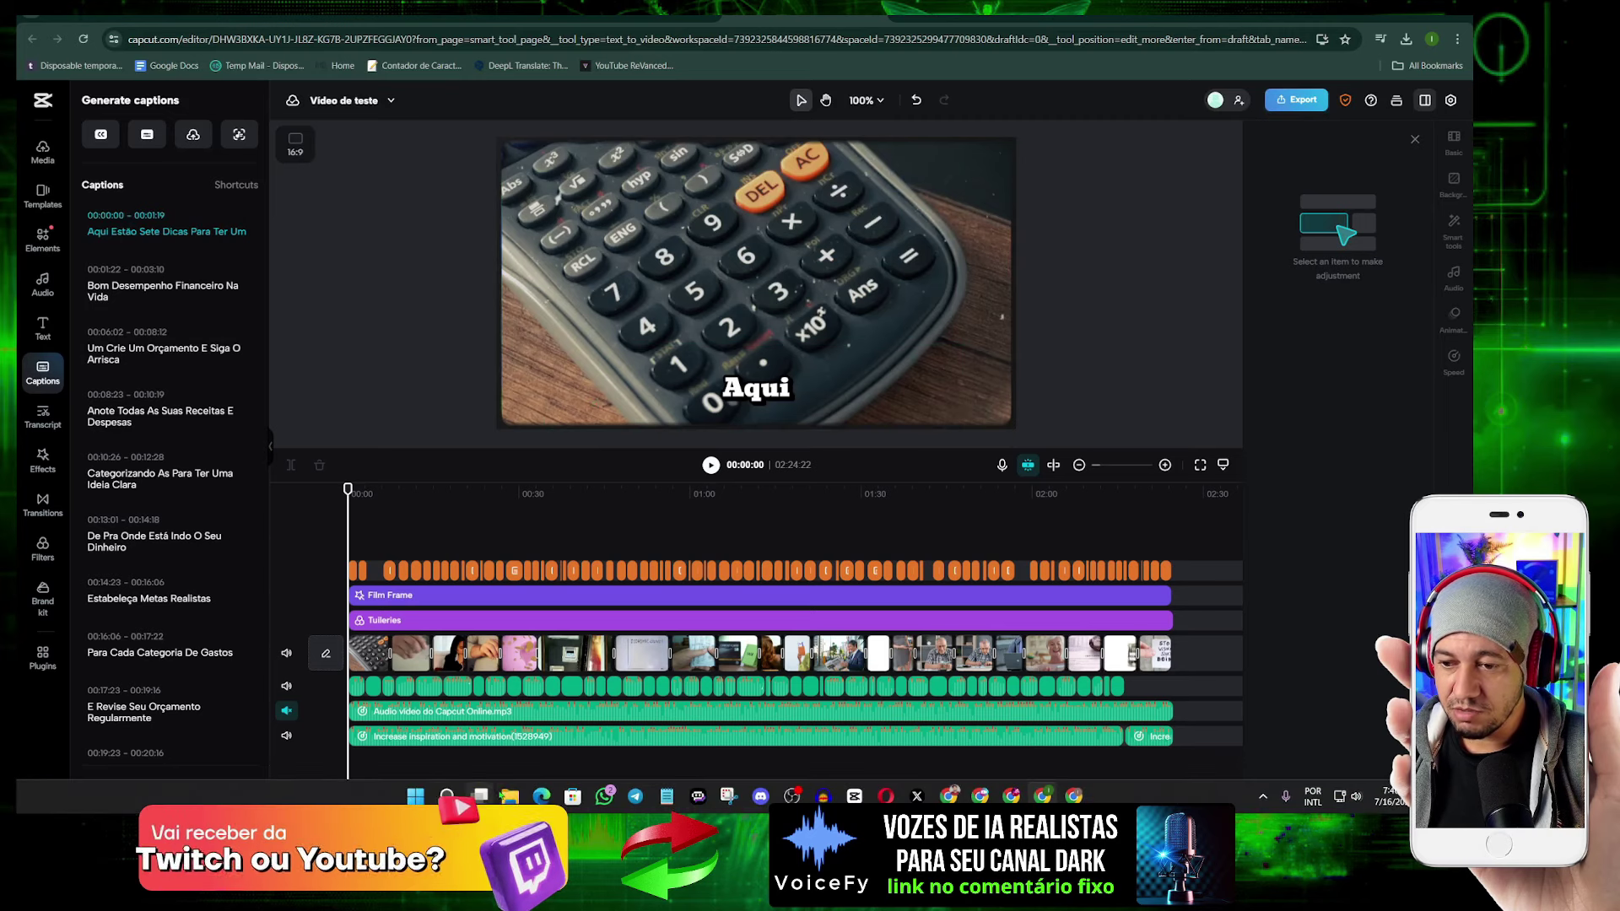
{"action": "left_click", "coordinate": [509, 796]}
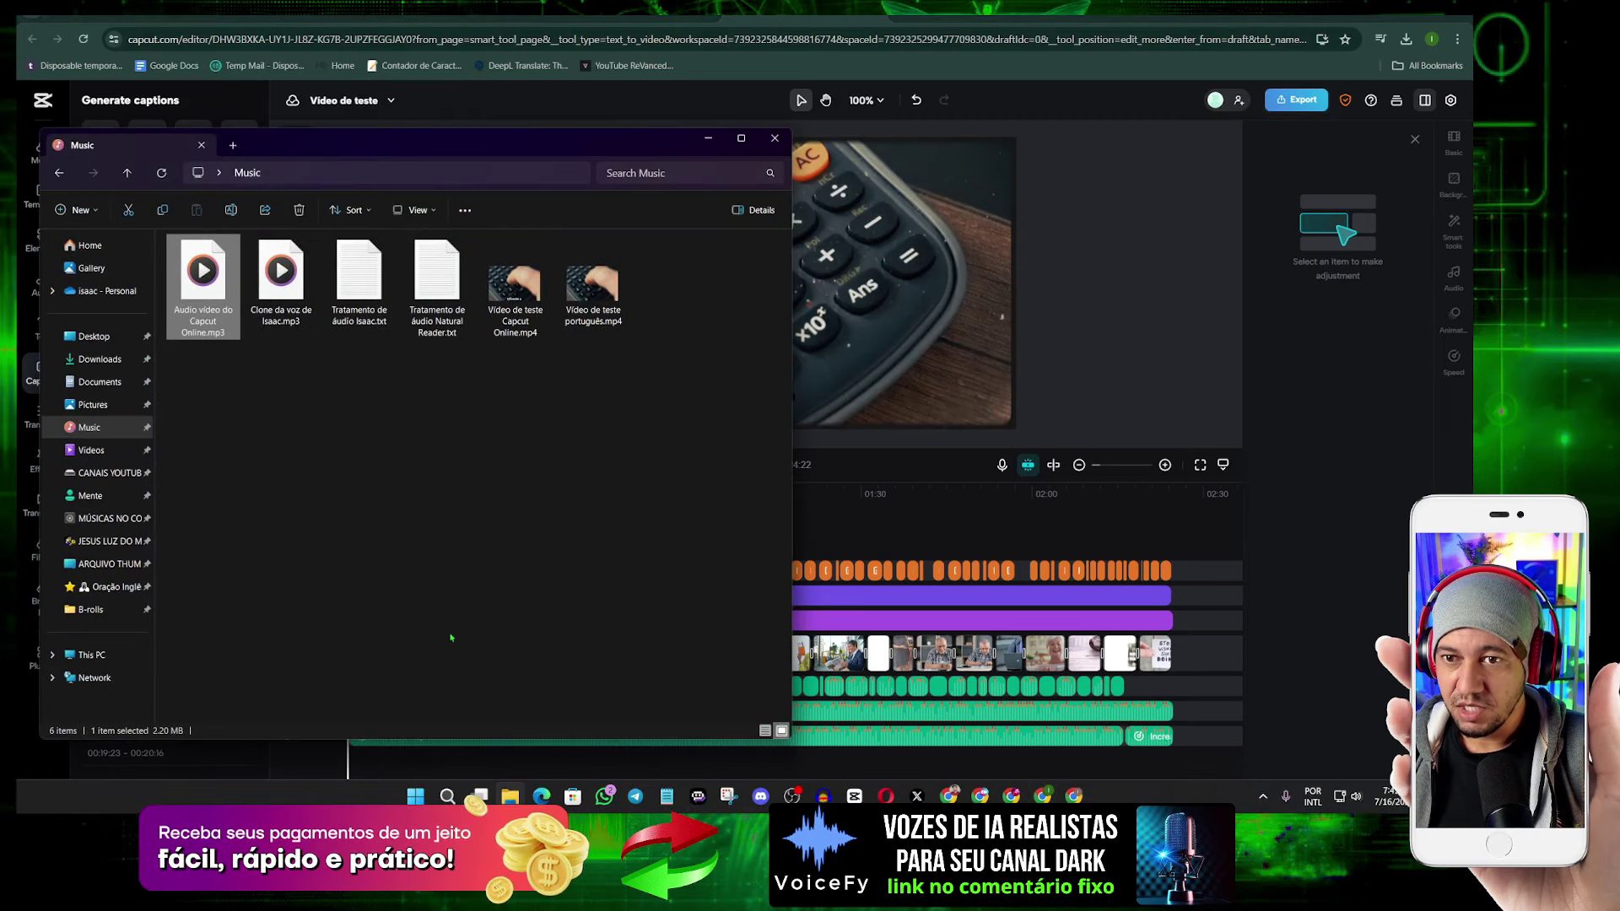
{"action": "double_click", "coordinate": [515, 300]}
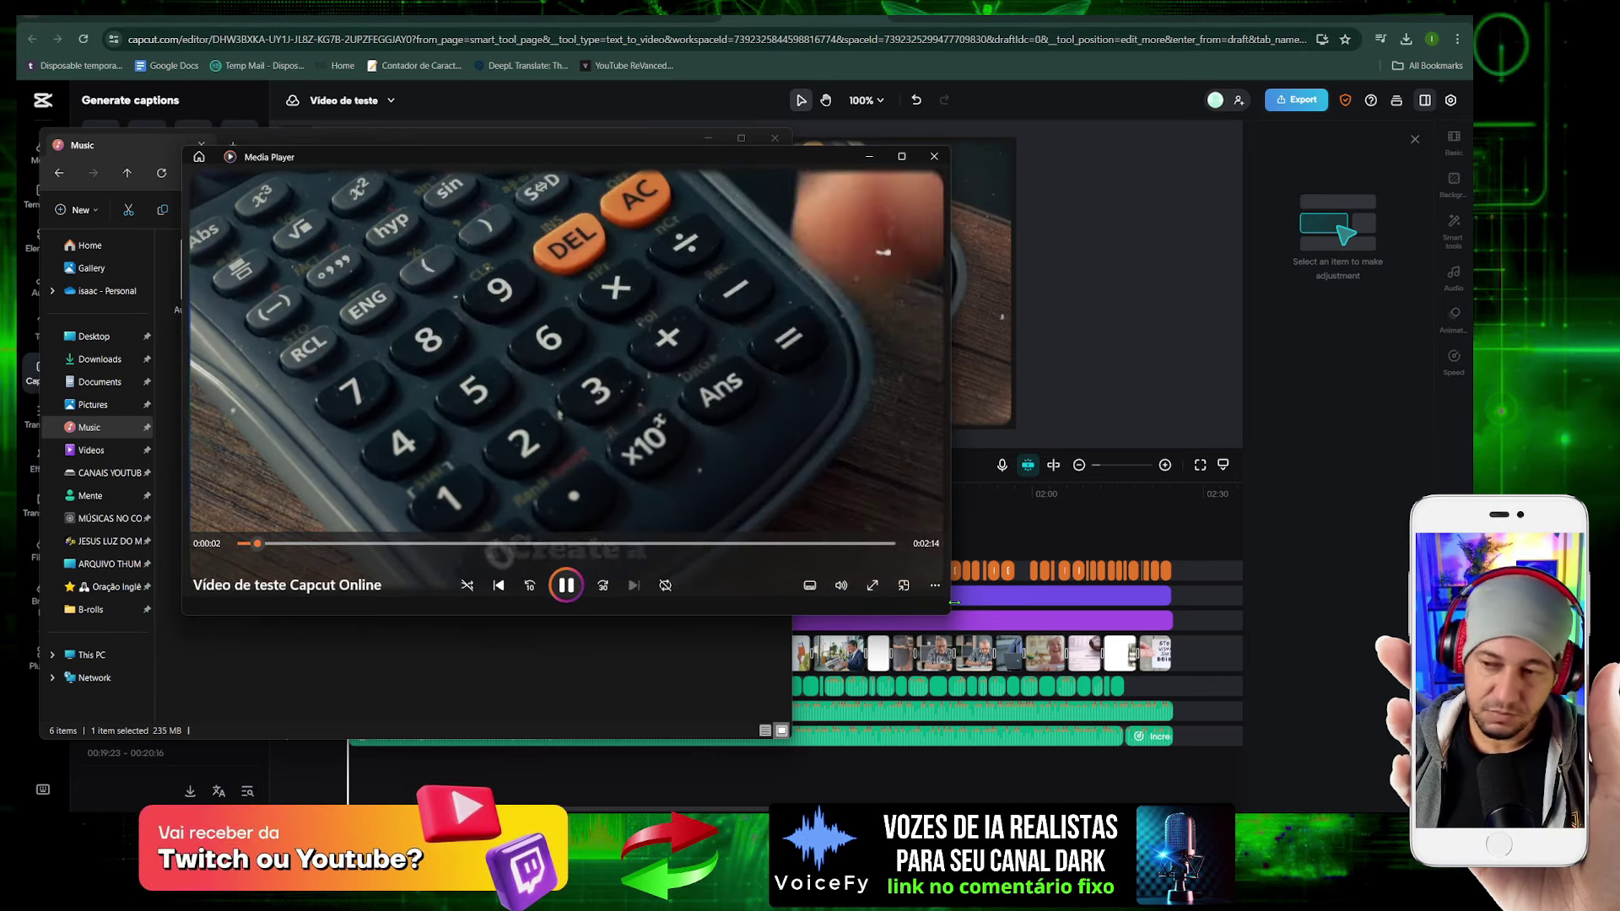
{"action": "double_click", "coordinate": [894, 274]}
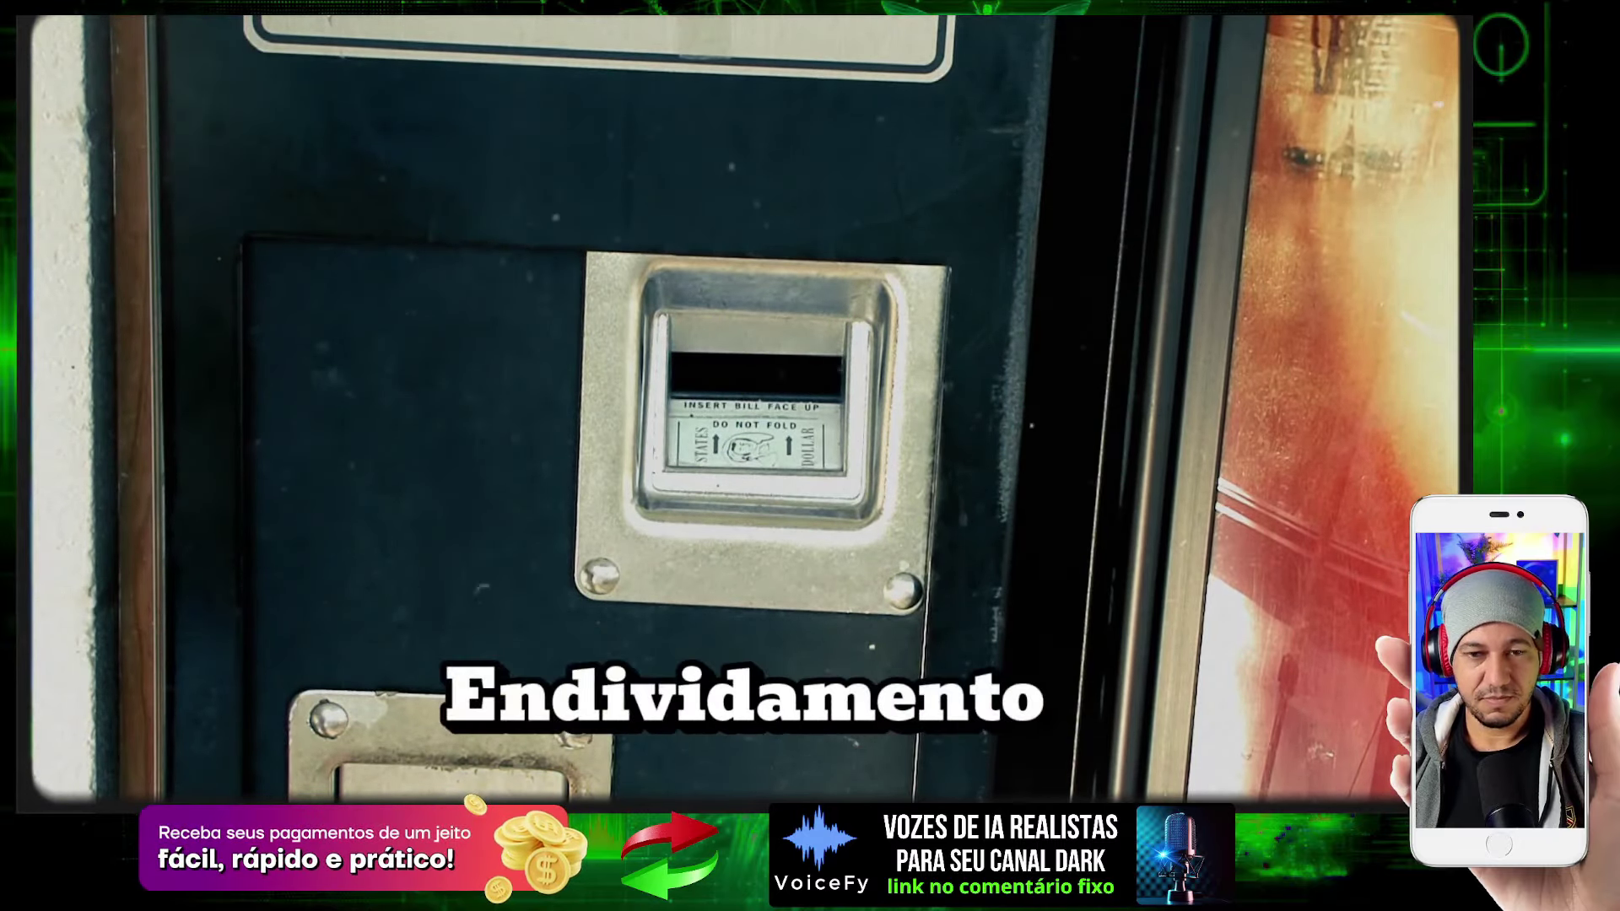
{"action": "mouse_move", "coordinate": [629, 588]}
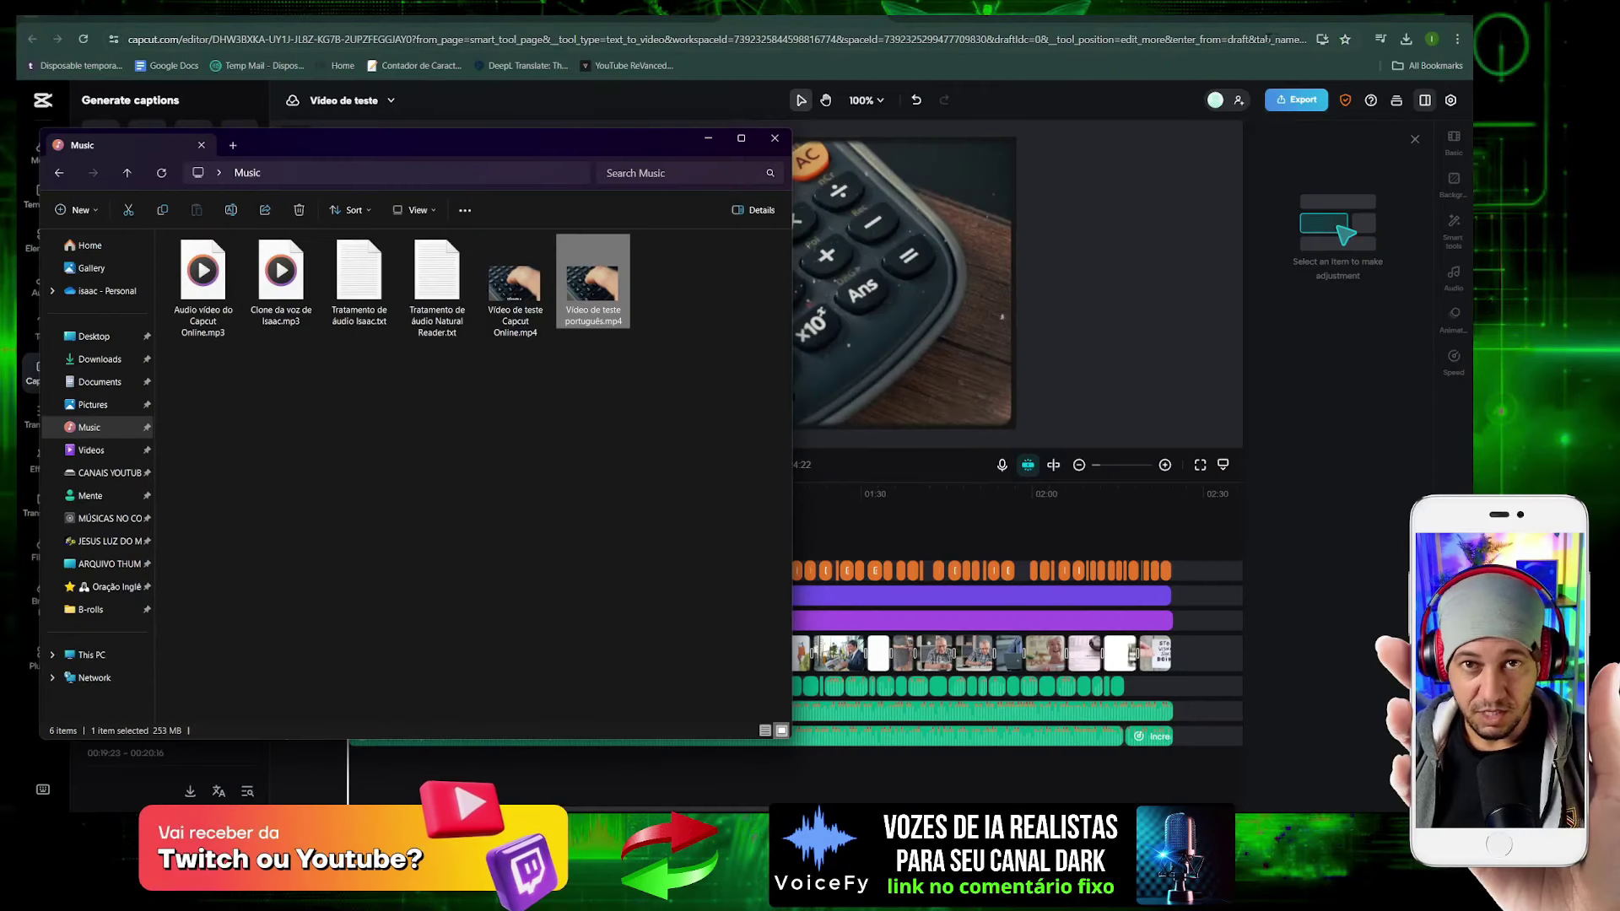
{"action": "left_click", "coordinate": [709, 140]}
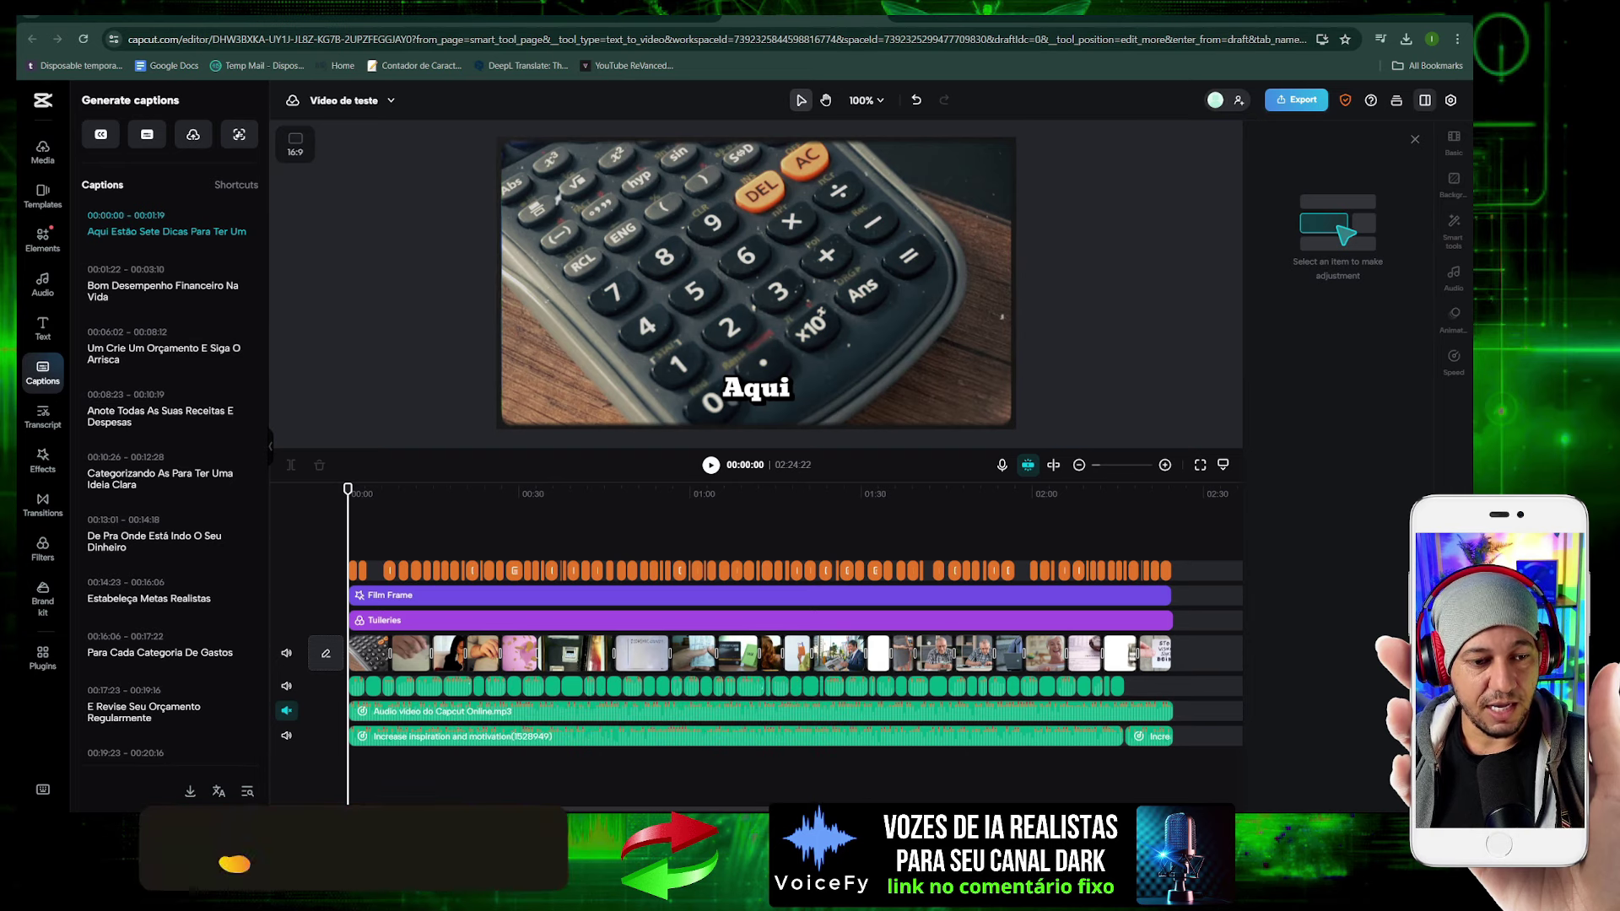
Switch to Voicefy and listen to part of the narration in the "Audio para Capcut" project
{"action": "key", "text": "alt+Tab"}
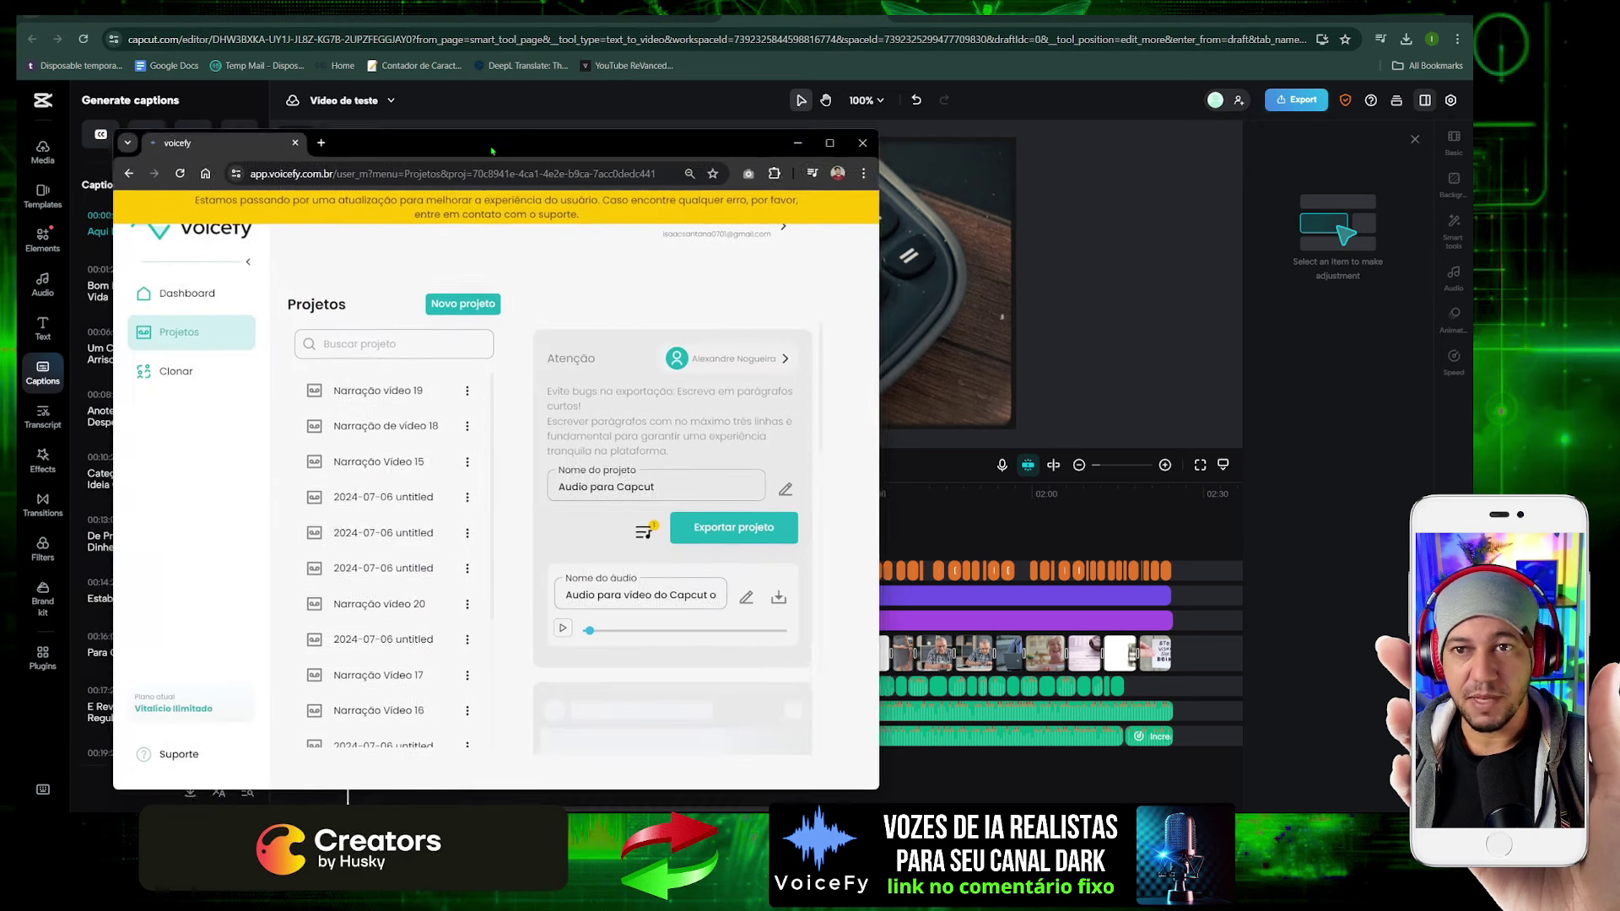
{"action": "double_click", "coordinate": [499, 133]}
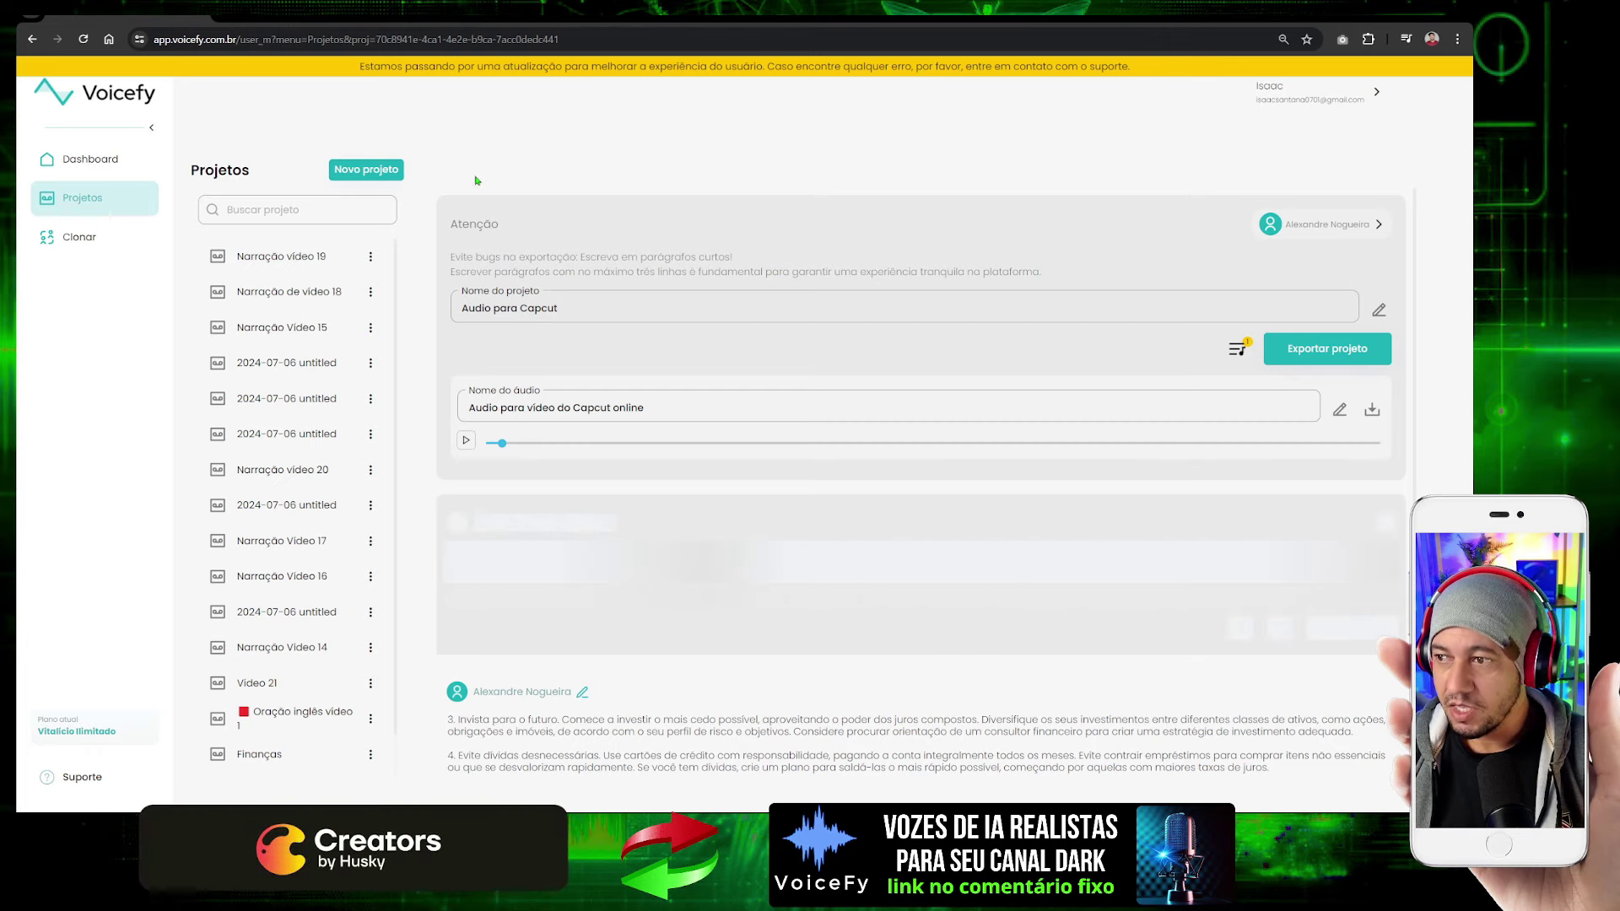
{"action": "left_click", "coordinate": [472, 447]}
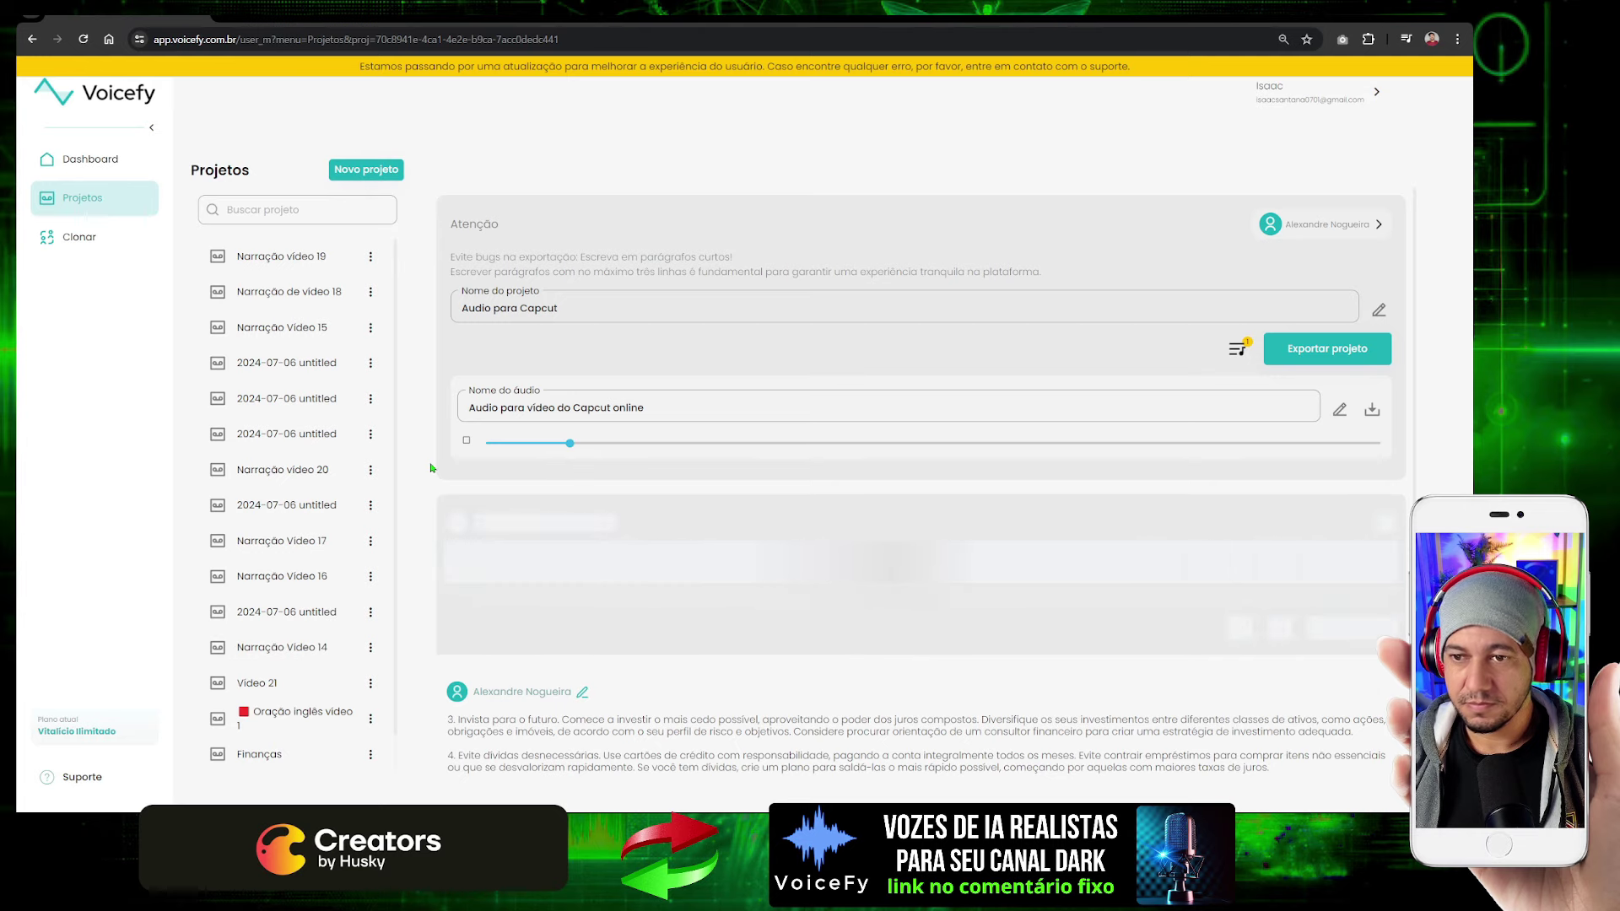
{"action": "left_click", "coordinate": [465, 440]}
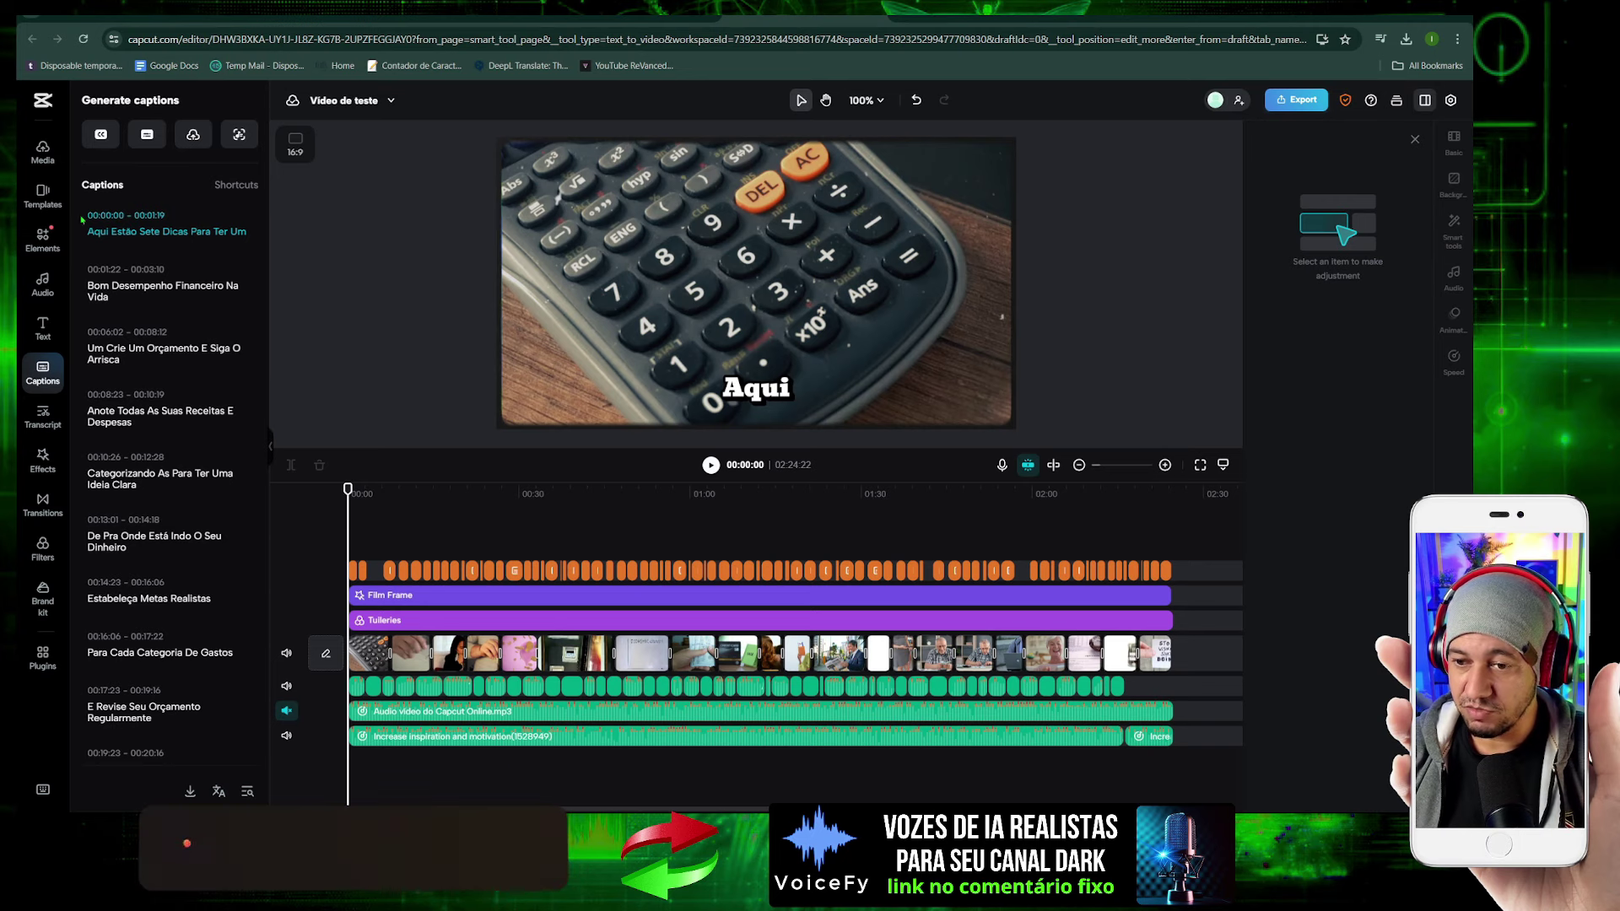
In the CapCut project "Vídeo de teste", select the caption at 00:42:14 and browse its preset styles and templates
{"action": "left_click", "coordinate": [45, 152]}
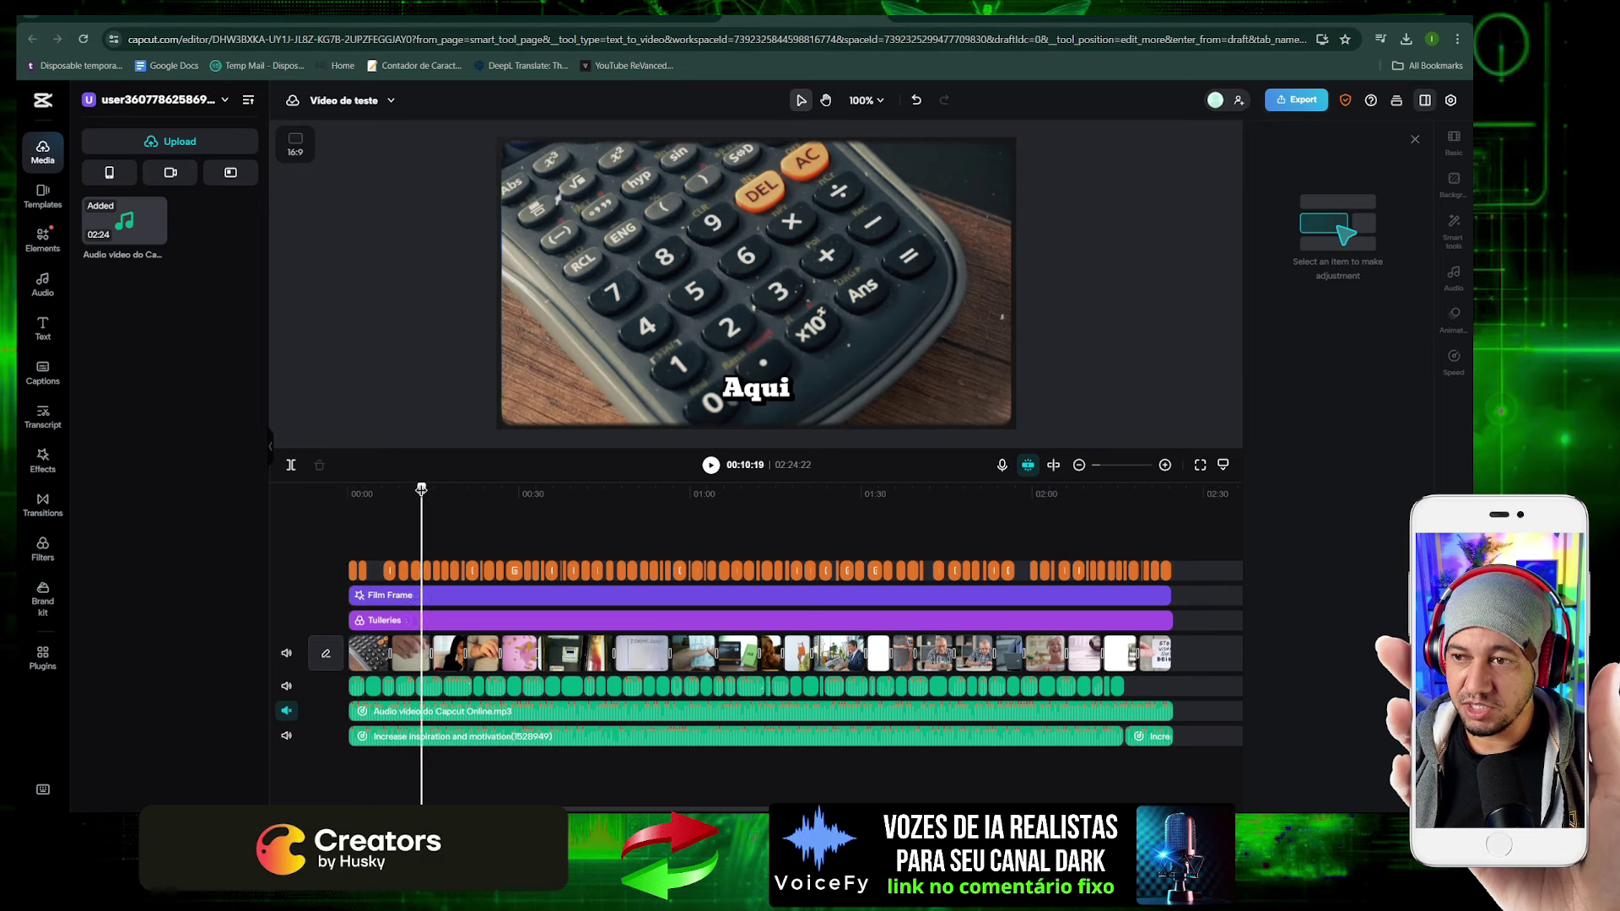
{"action": "left_click_drag", "start_coordinate": [421, 489], "coordinate": [588, 493]}
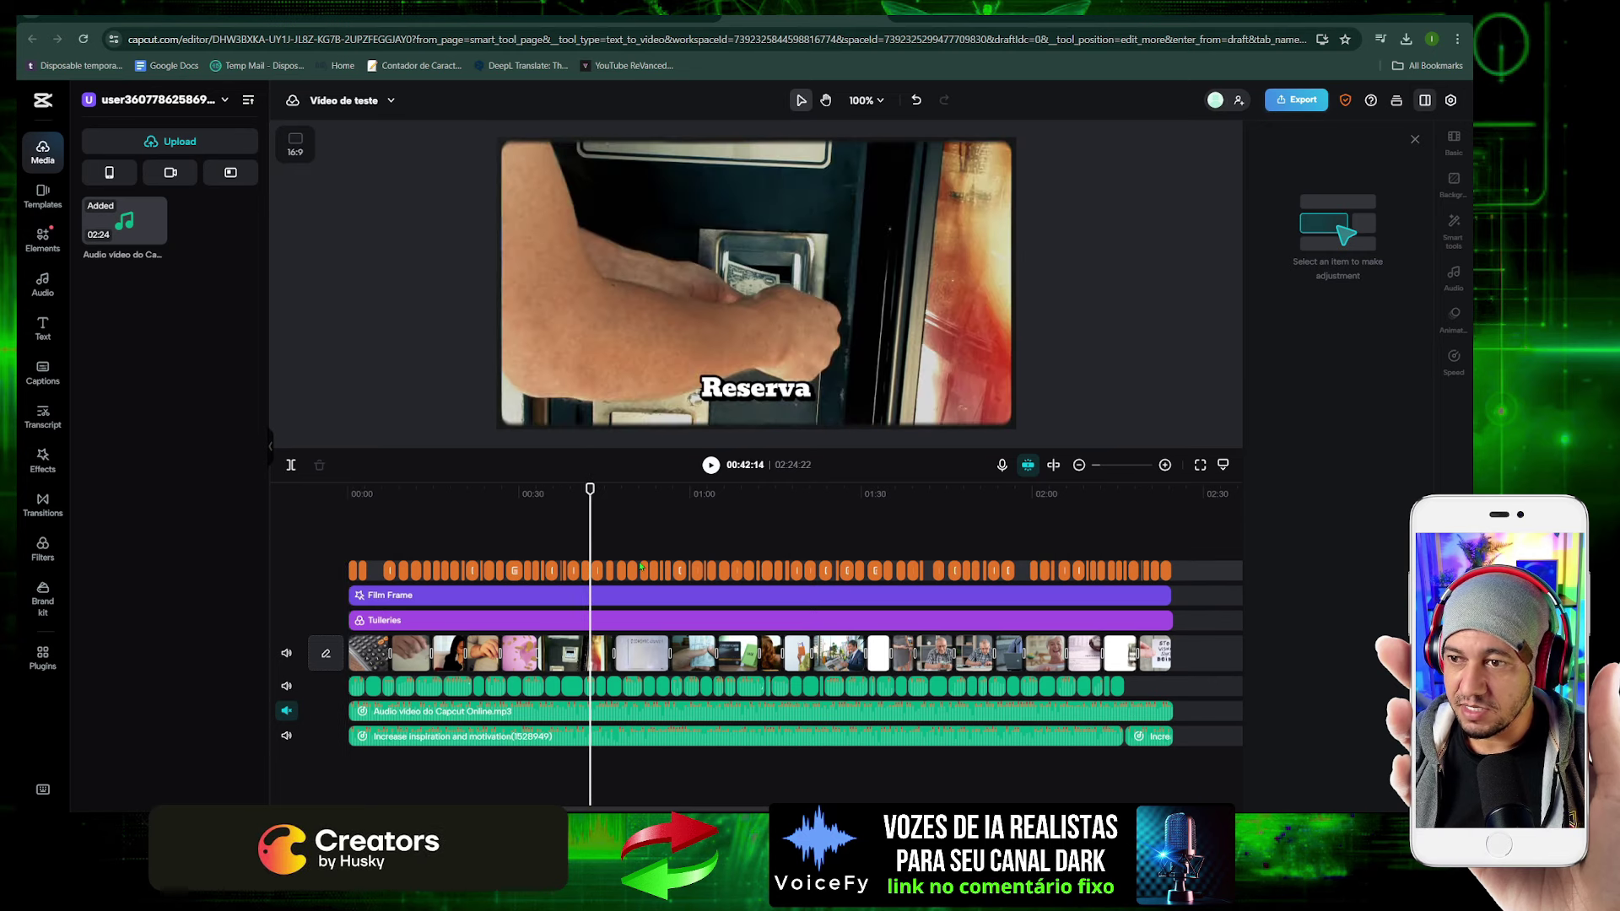
{"action": "left_click", "coordinate": [591, 570]}
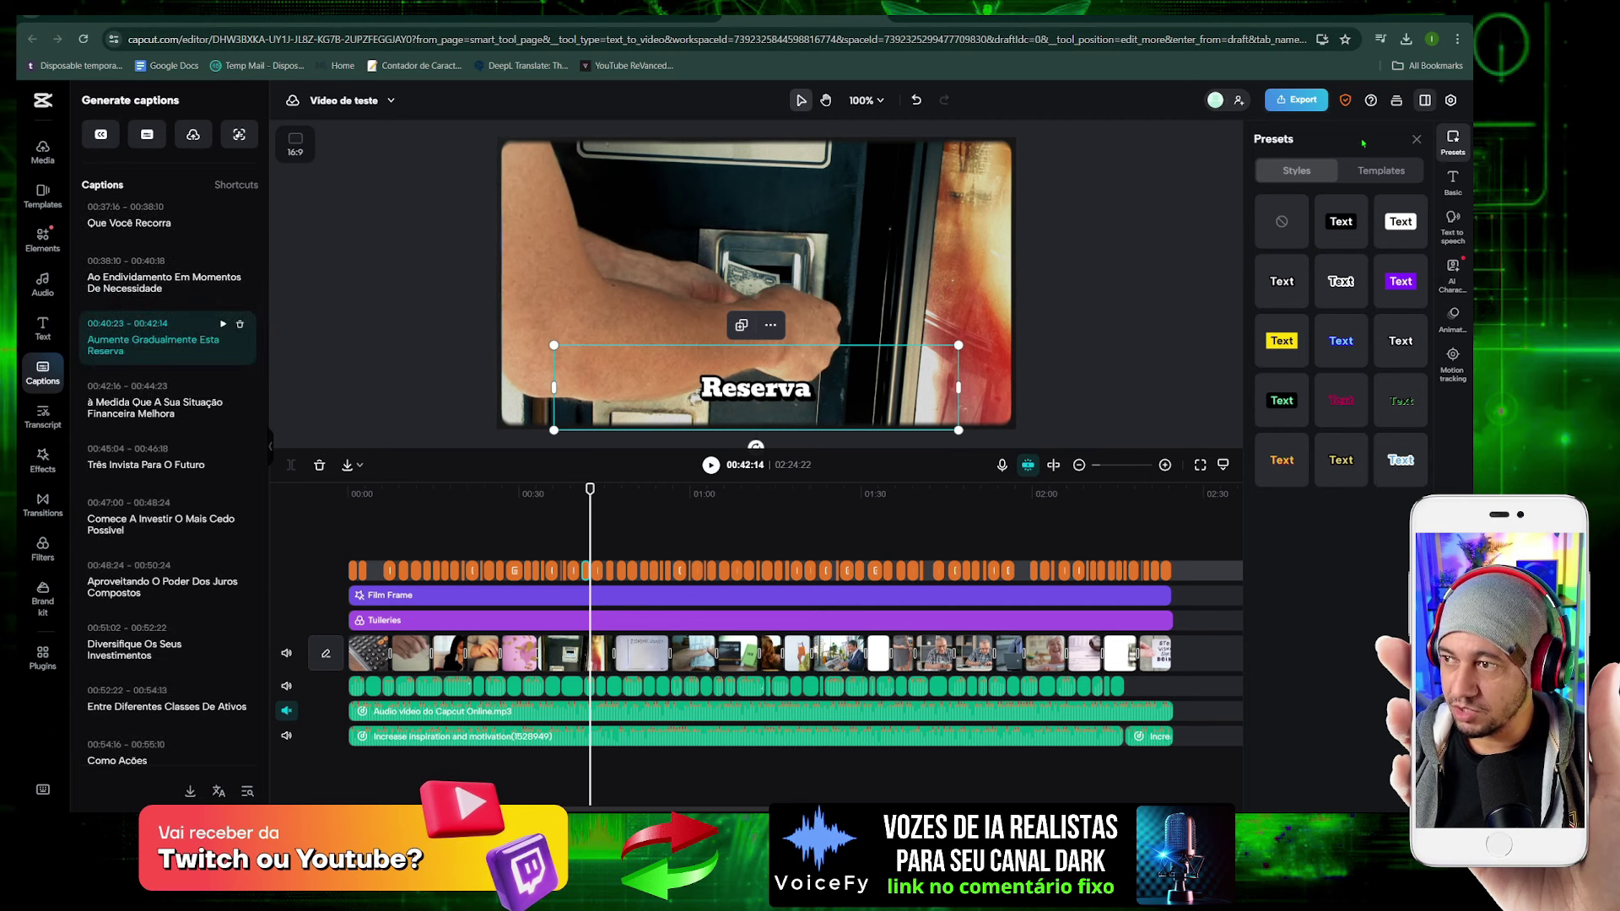
{"action": "left_click", "coordinate": [1375, 171]}
{"action": "scroll", "coordinate": [1356, 387], "scroll_direction": "down", "scroll_amount": 5}
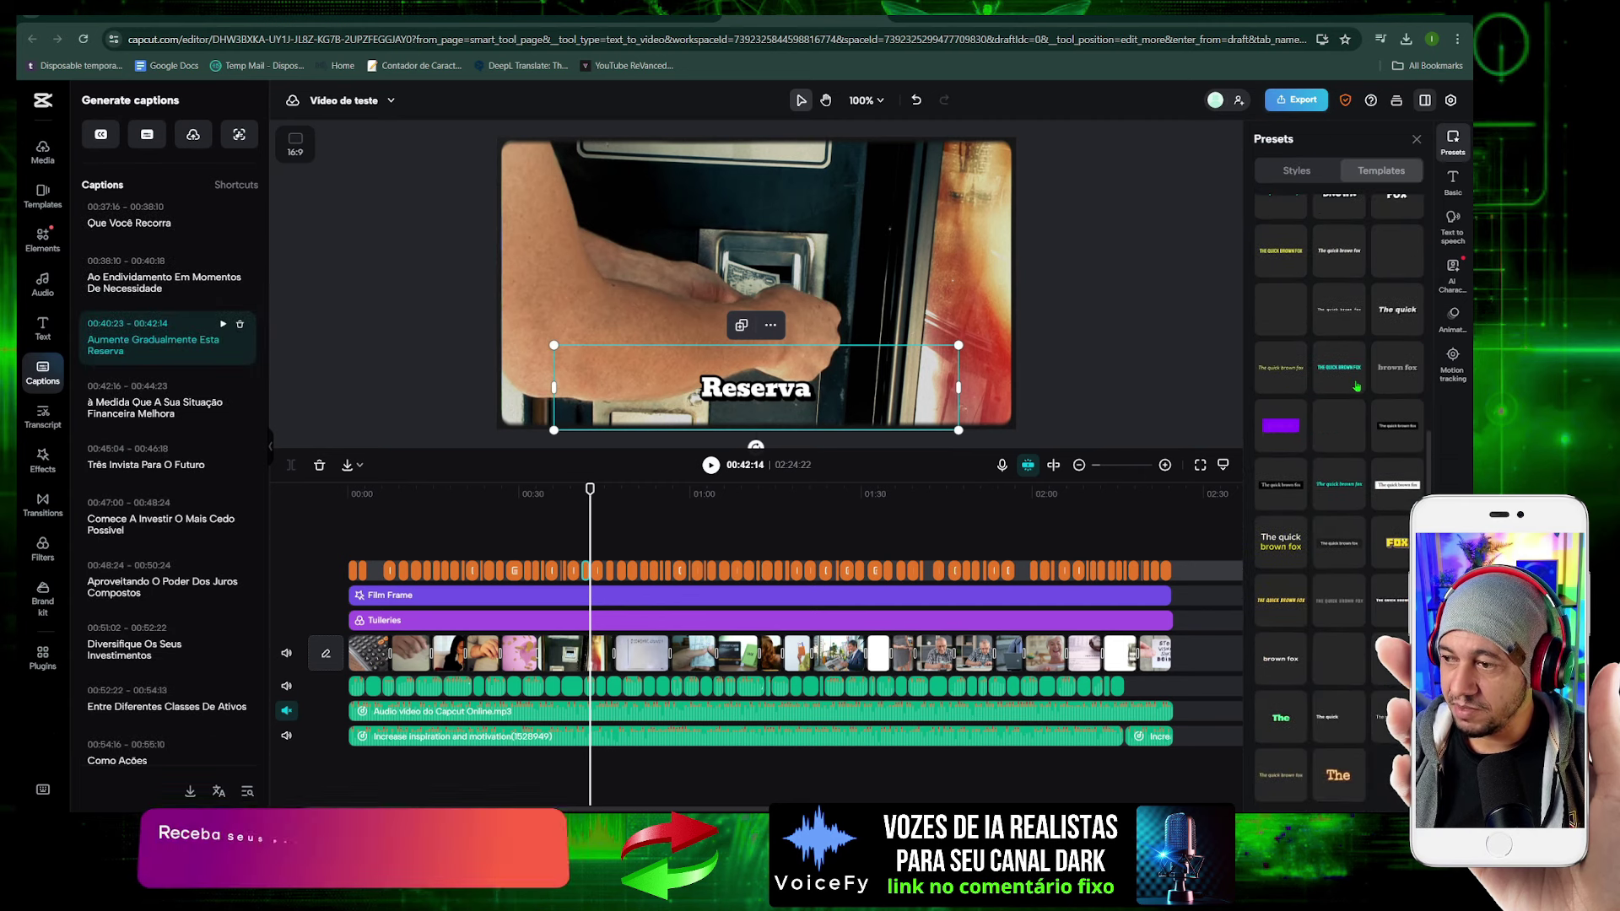
{"action": "left_click", "coordinate": [1311, 173]}
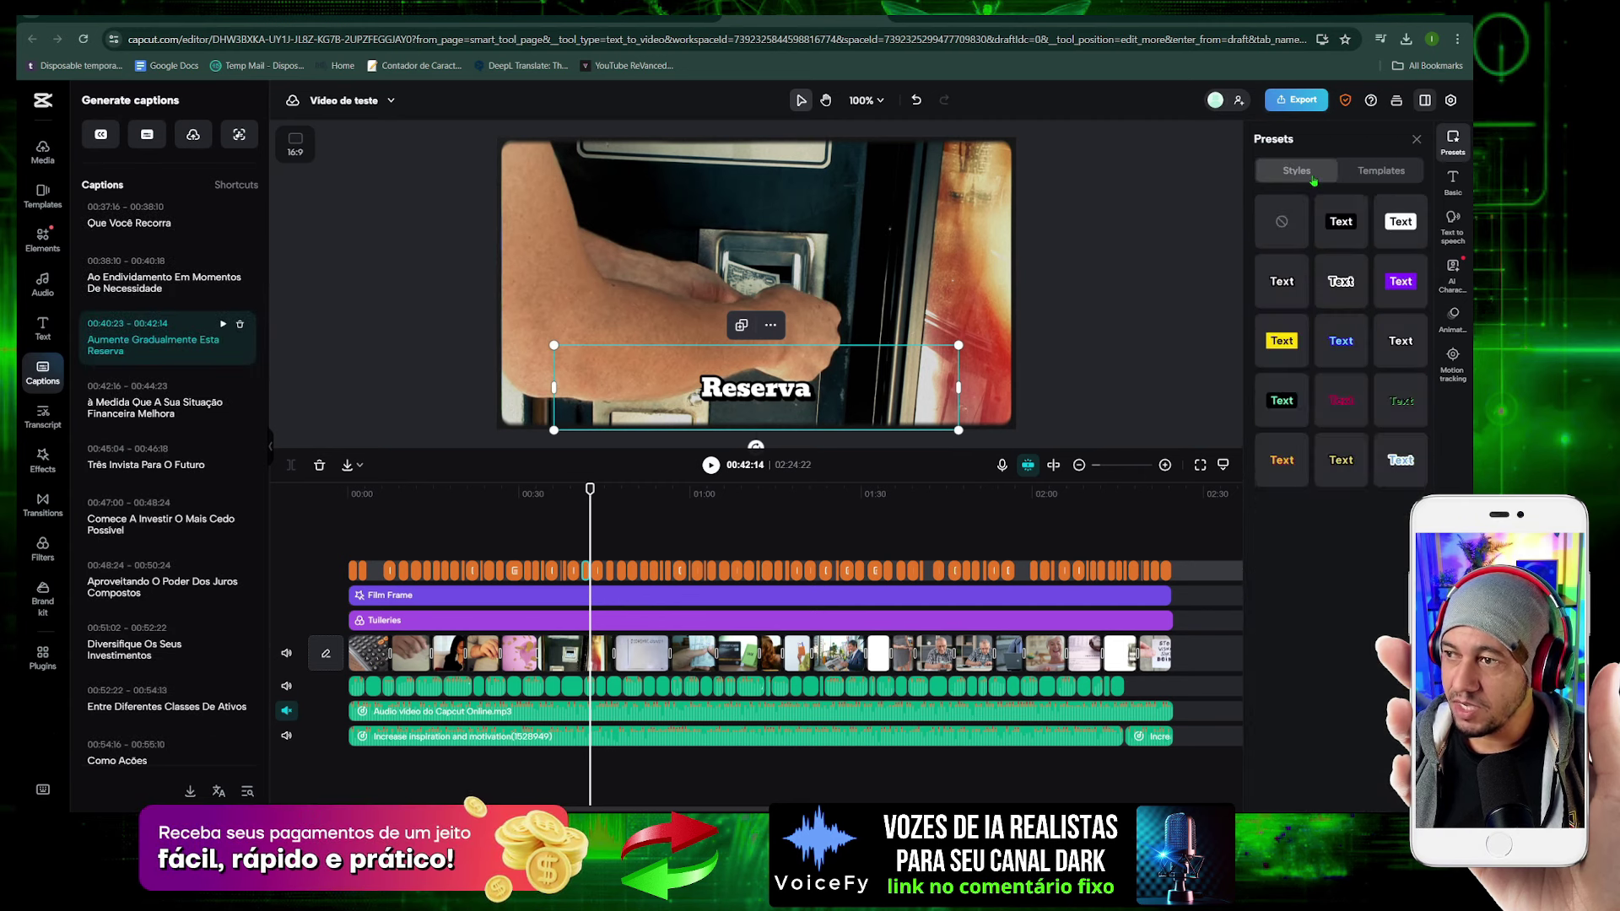
{"action": "left_click", "coordinate": [1356, 171]}
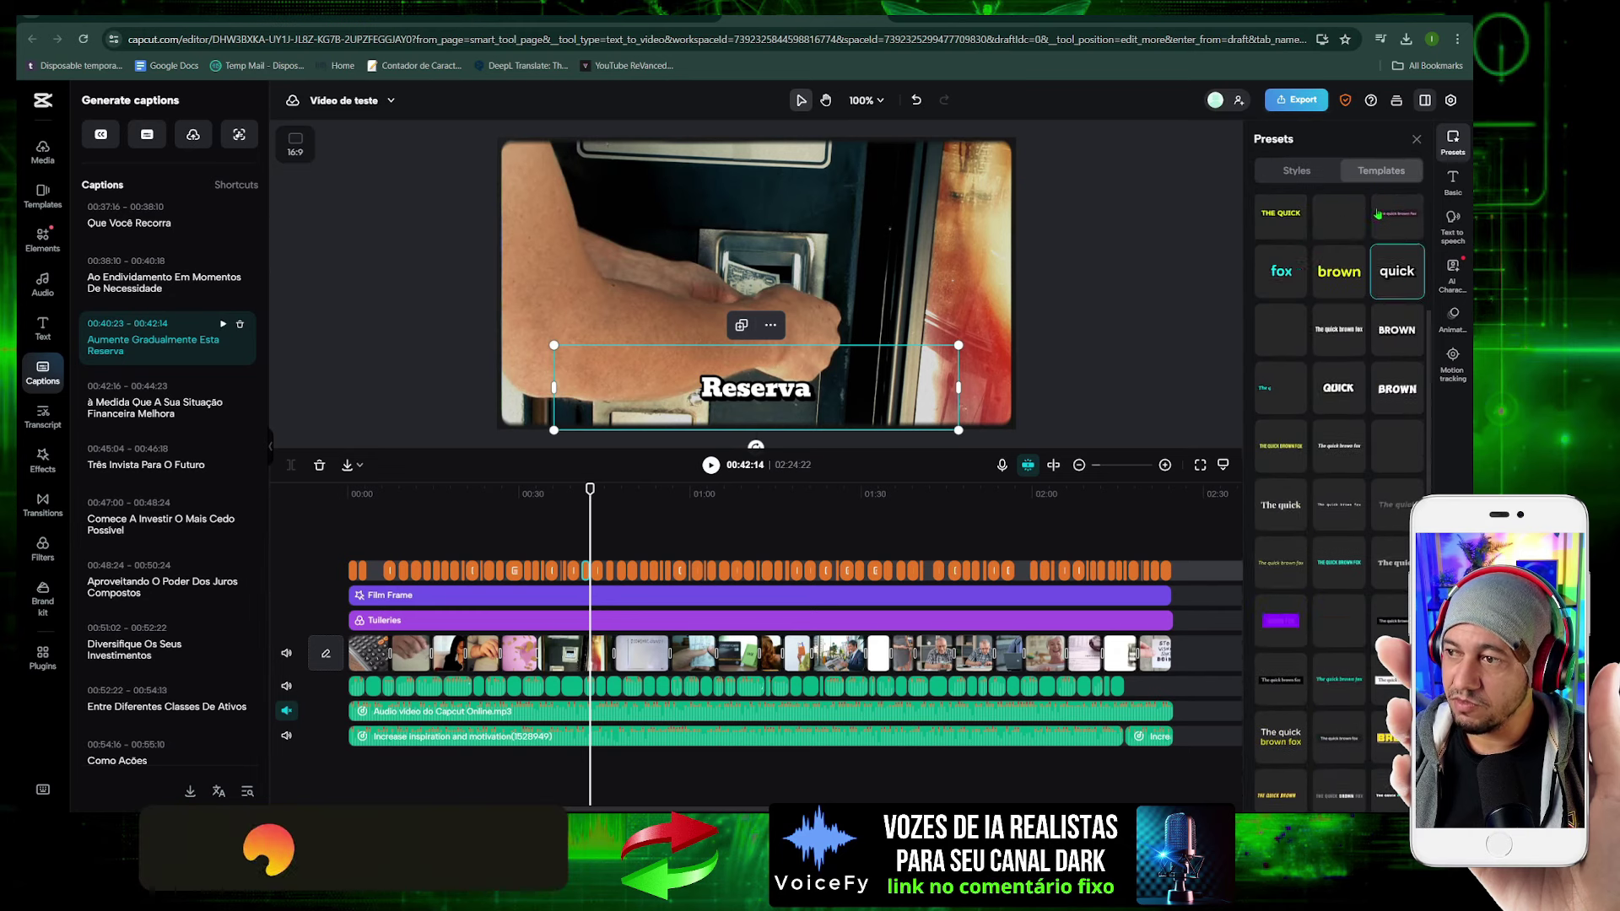
{"action": "left_click", "coordinate": [1327, 171]}
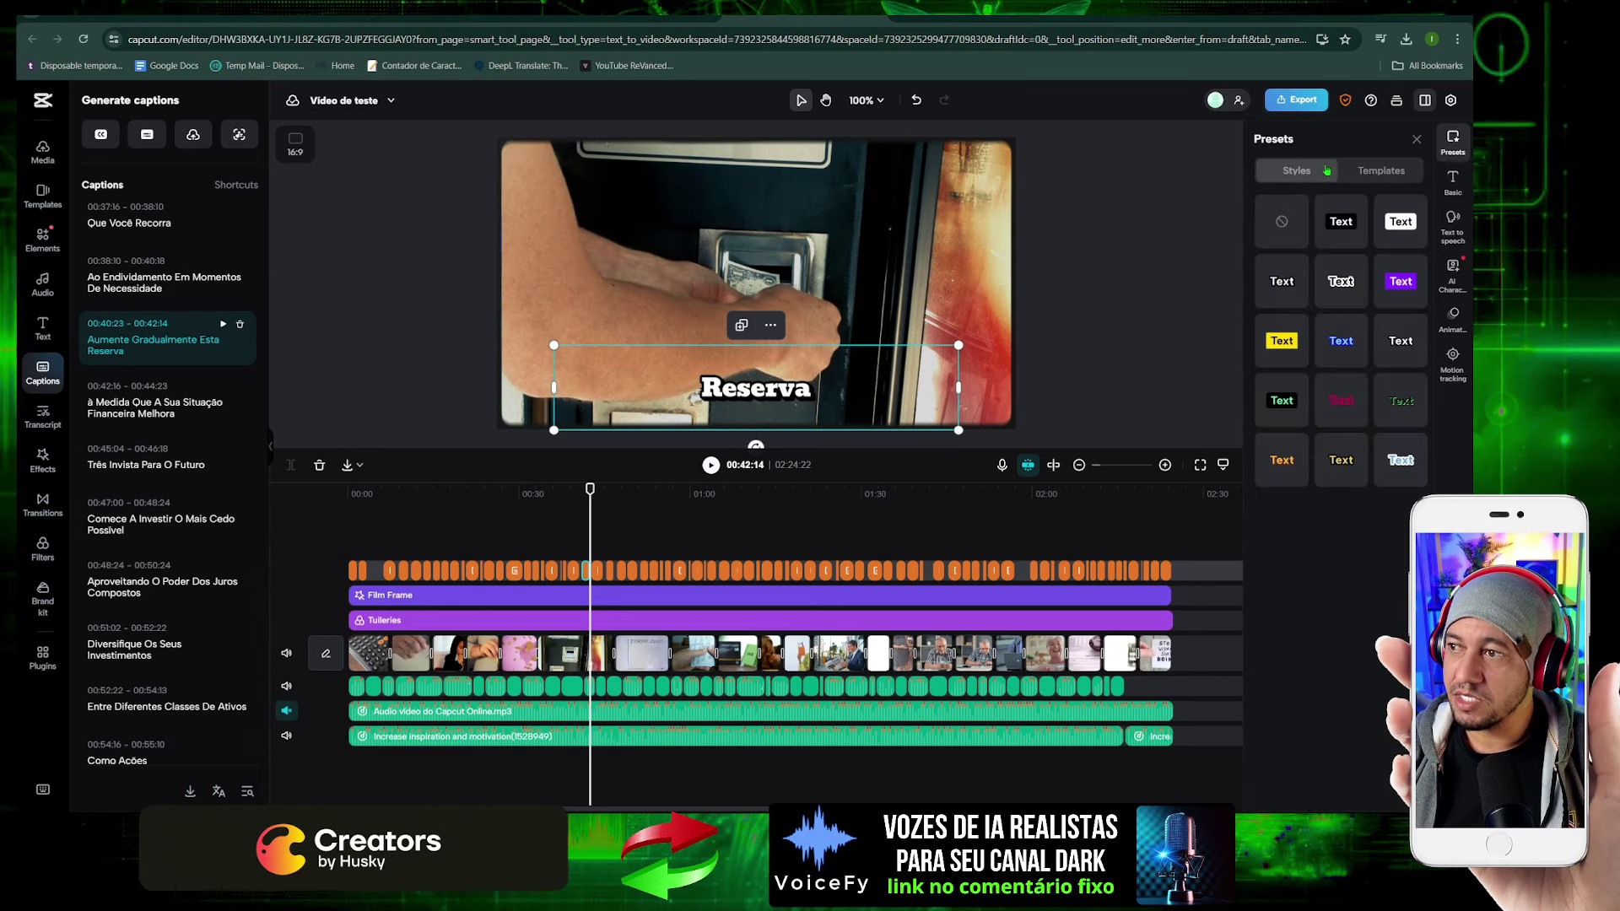
Close the caption presets, select the Film Frame effect, and move the playhead to about 01:23
{"action": "left_click", "coordinate": [1419, 139]}
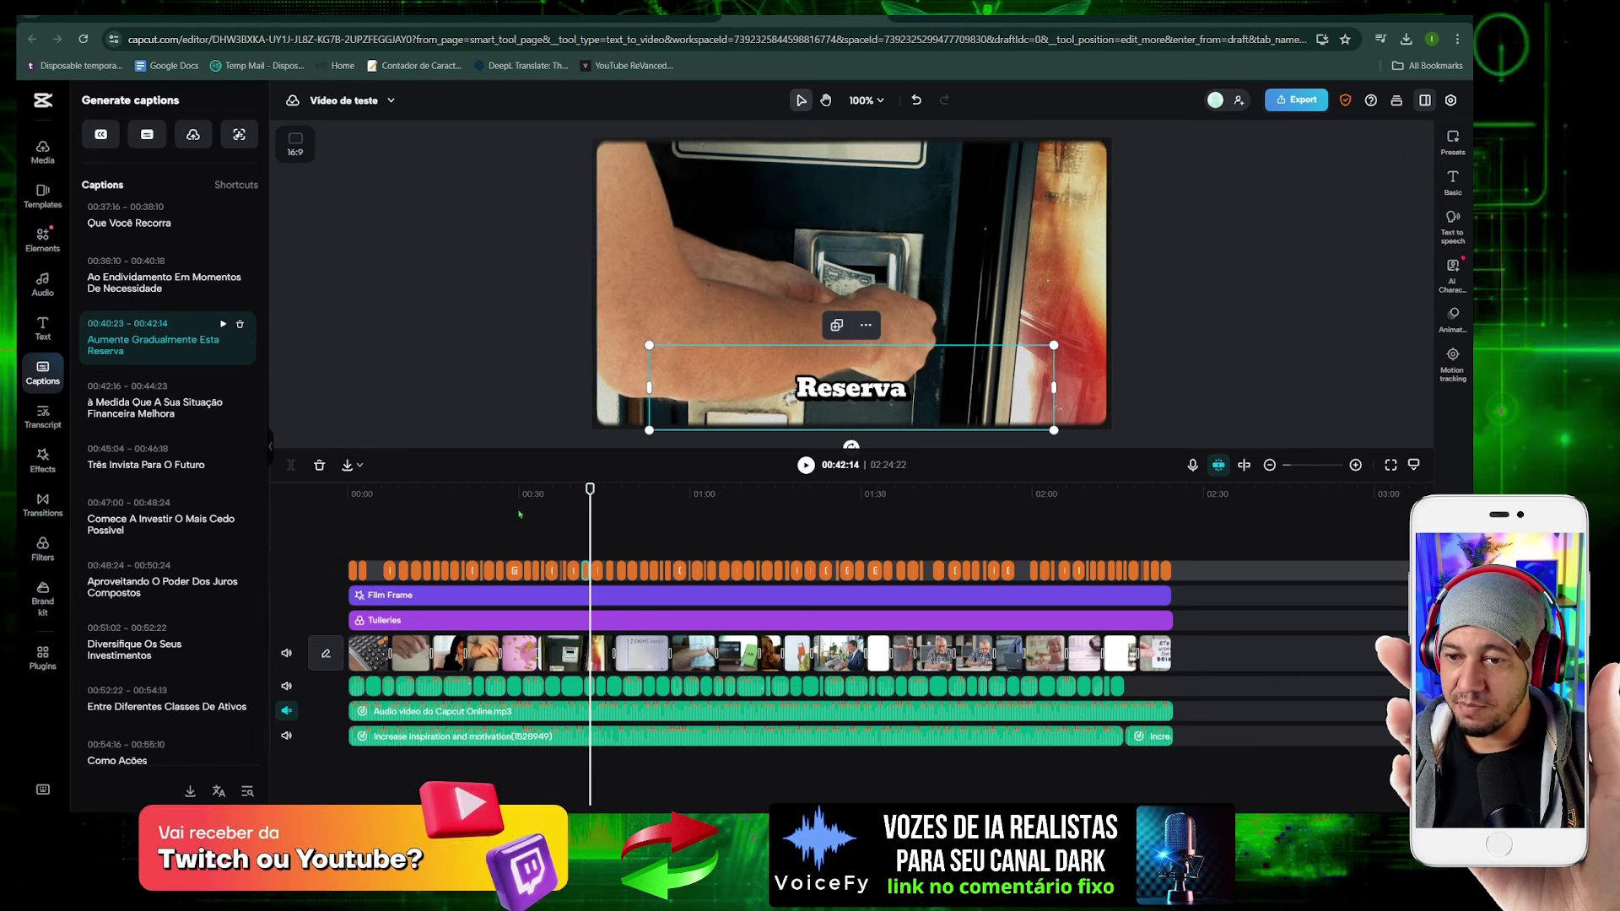
{"action": "left_click", "coordinate": [386, 597]}
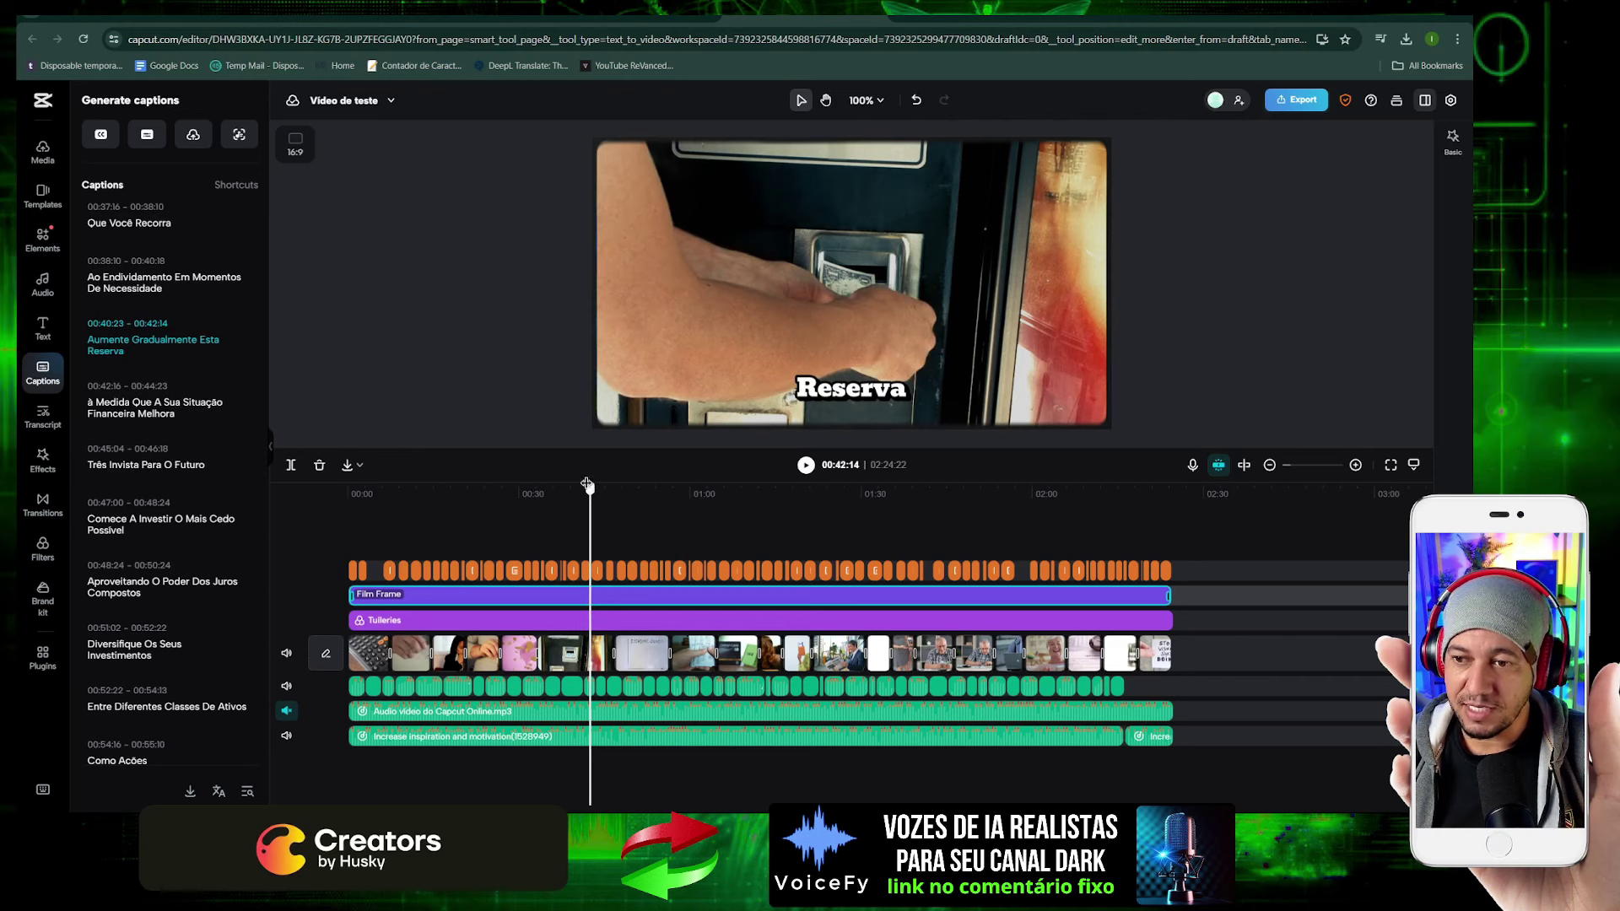
{"action": "left_click_drag", "start_coordinate": [586, 483], "coordinate": [823, 506]}
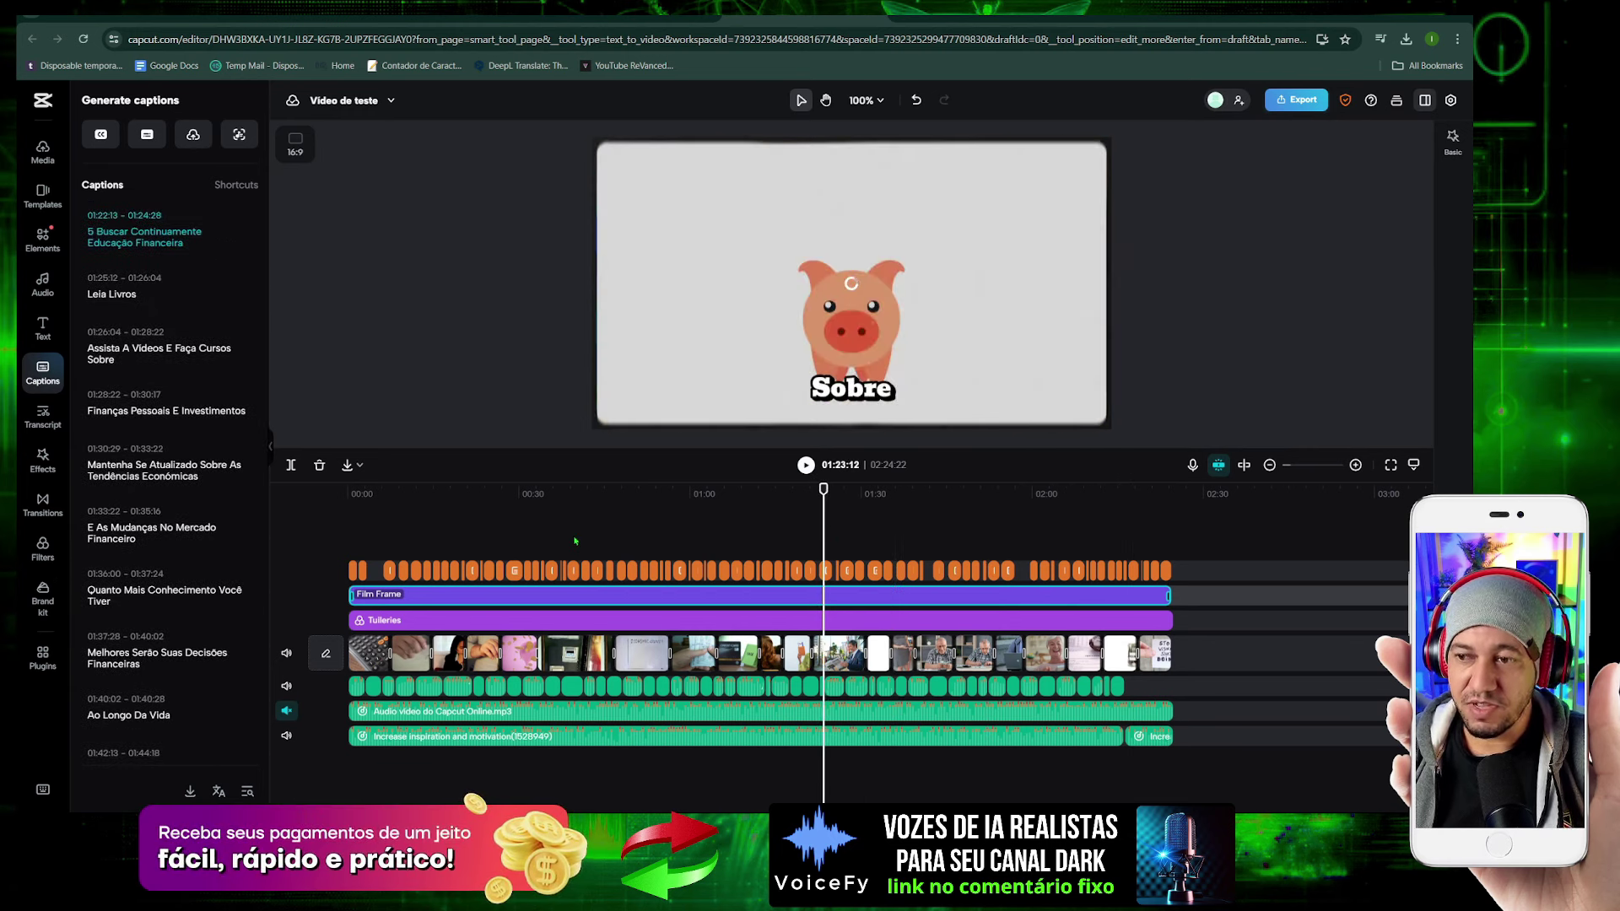
Review the seven financial tips script and the available narrator voices on CapCut's Generate video script page
{"action": "left_click", "coordinate": [641, 19]}
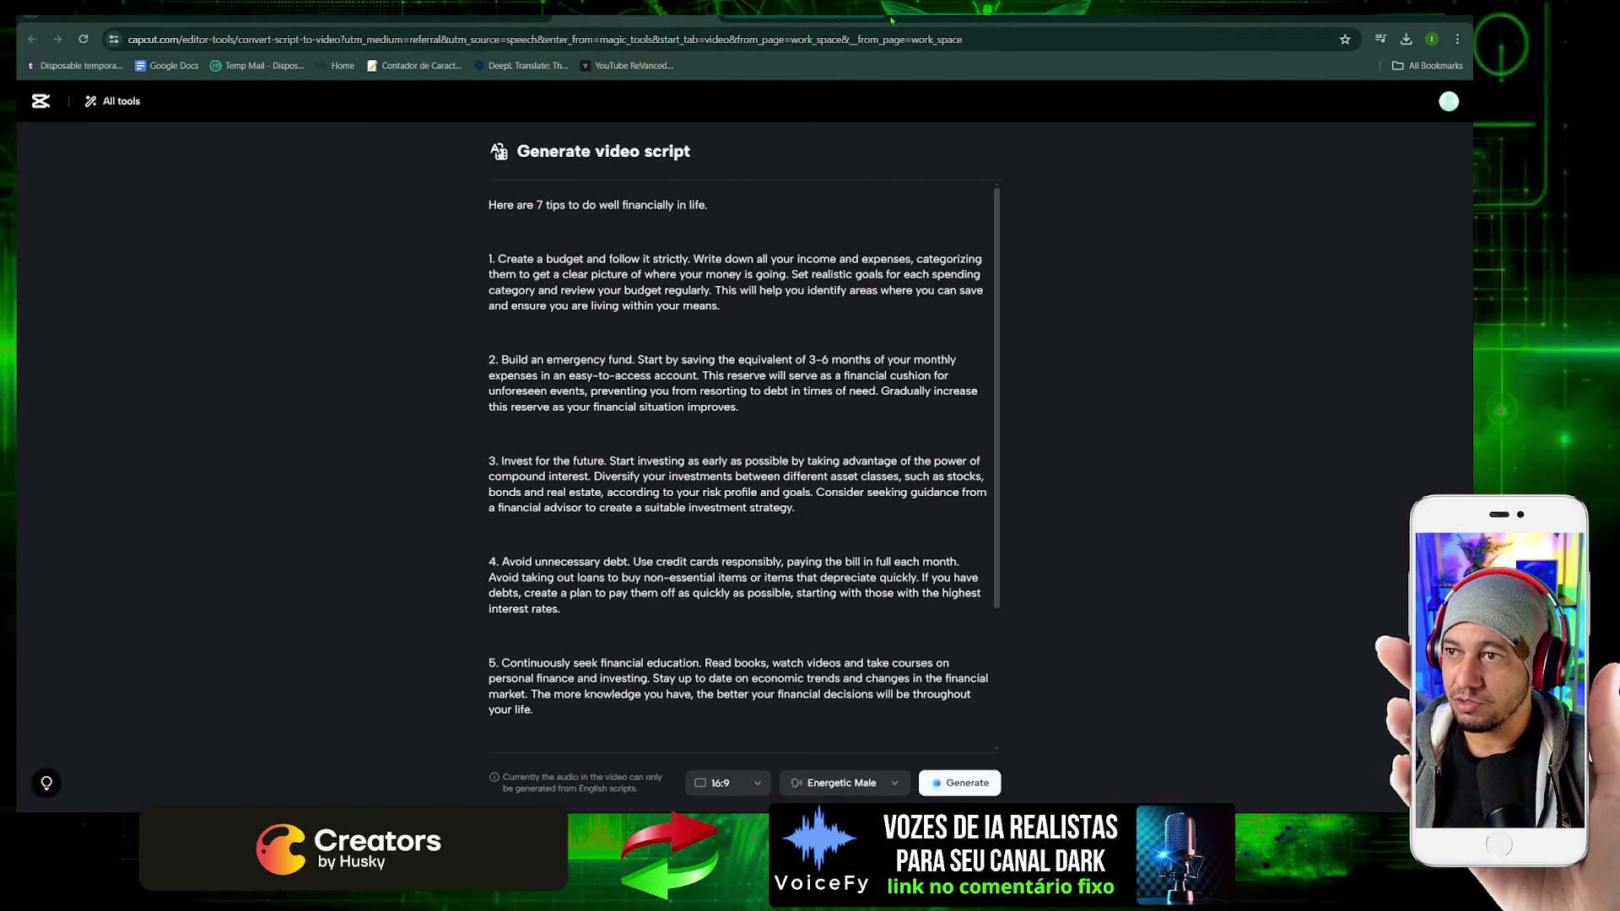
{"action": "scroll", "coordinate": [597, 261], "scroll_direction": "down", "scroll_amount": 2}
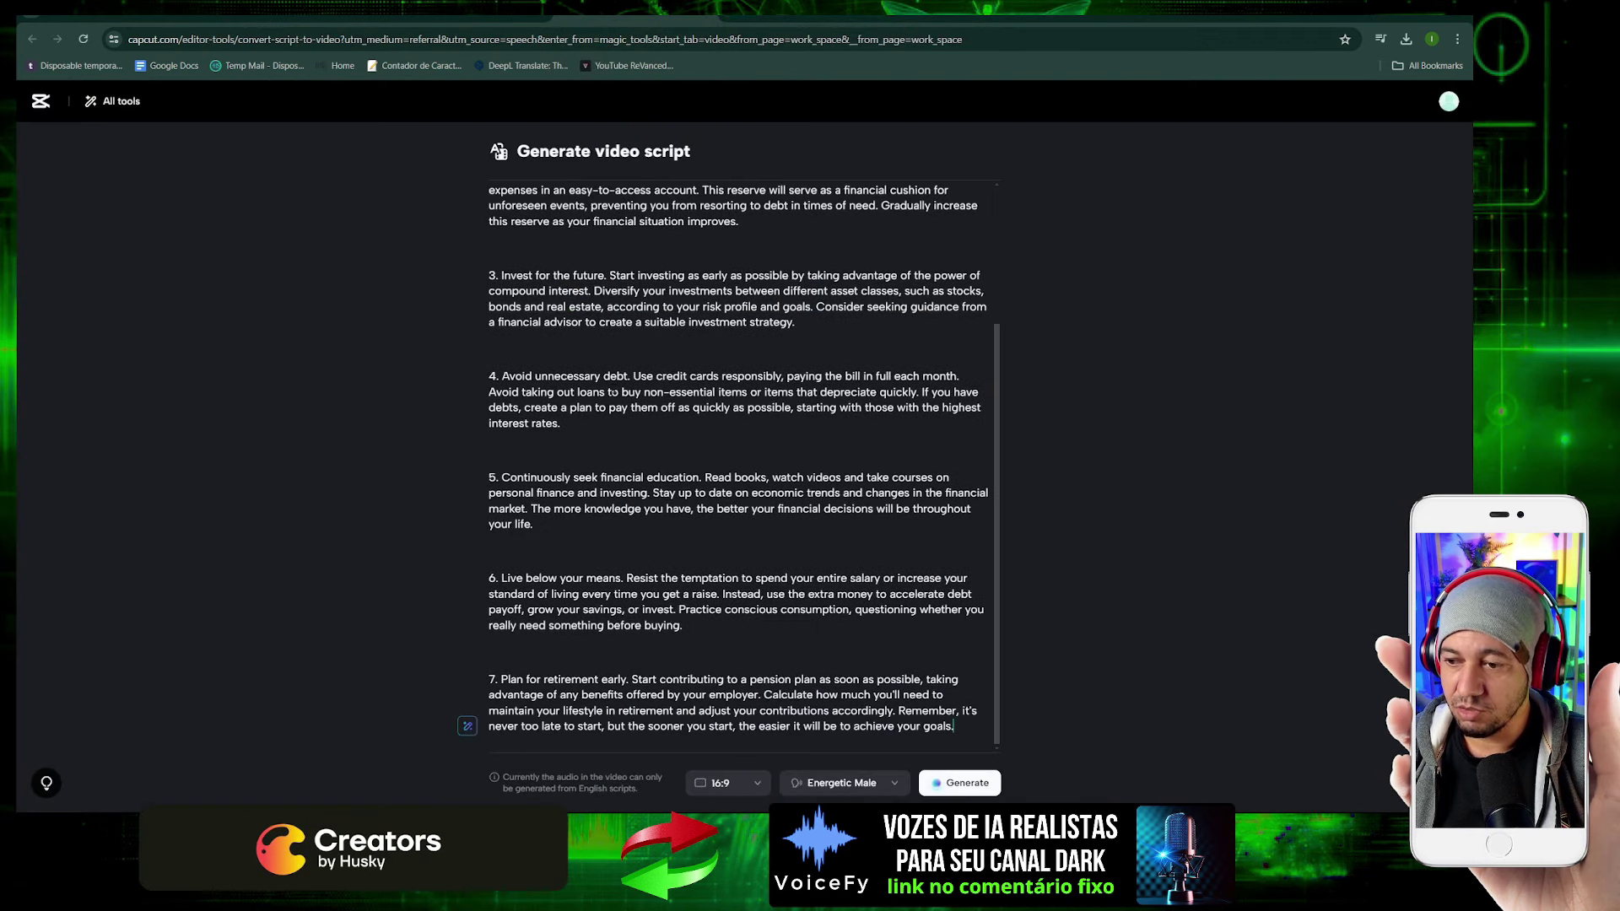
{"action": "left_click", "coordinate": [840, 783]}
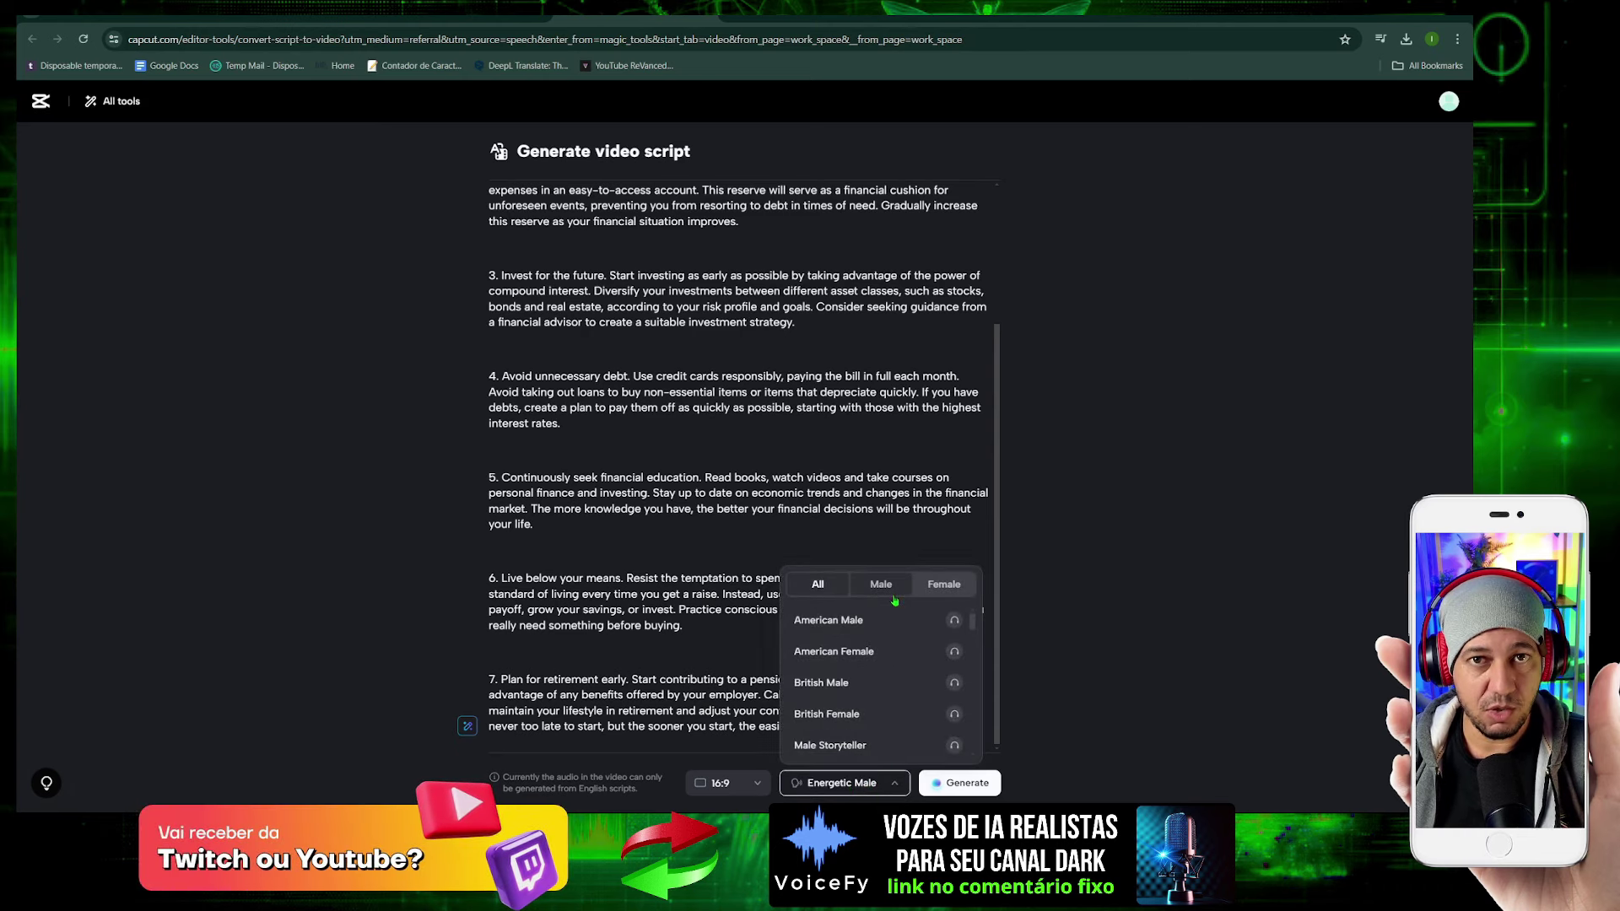
{"action": "left_click", "coordinate": [513, 436]}
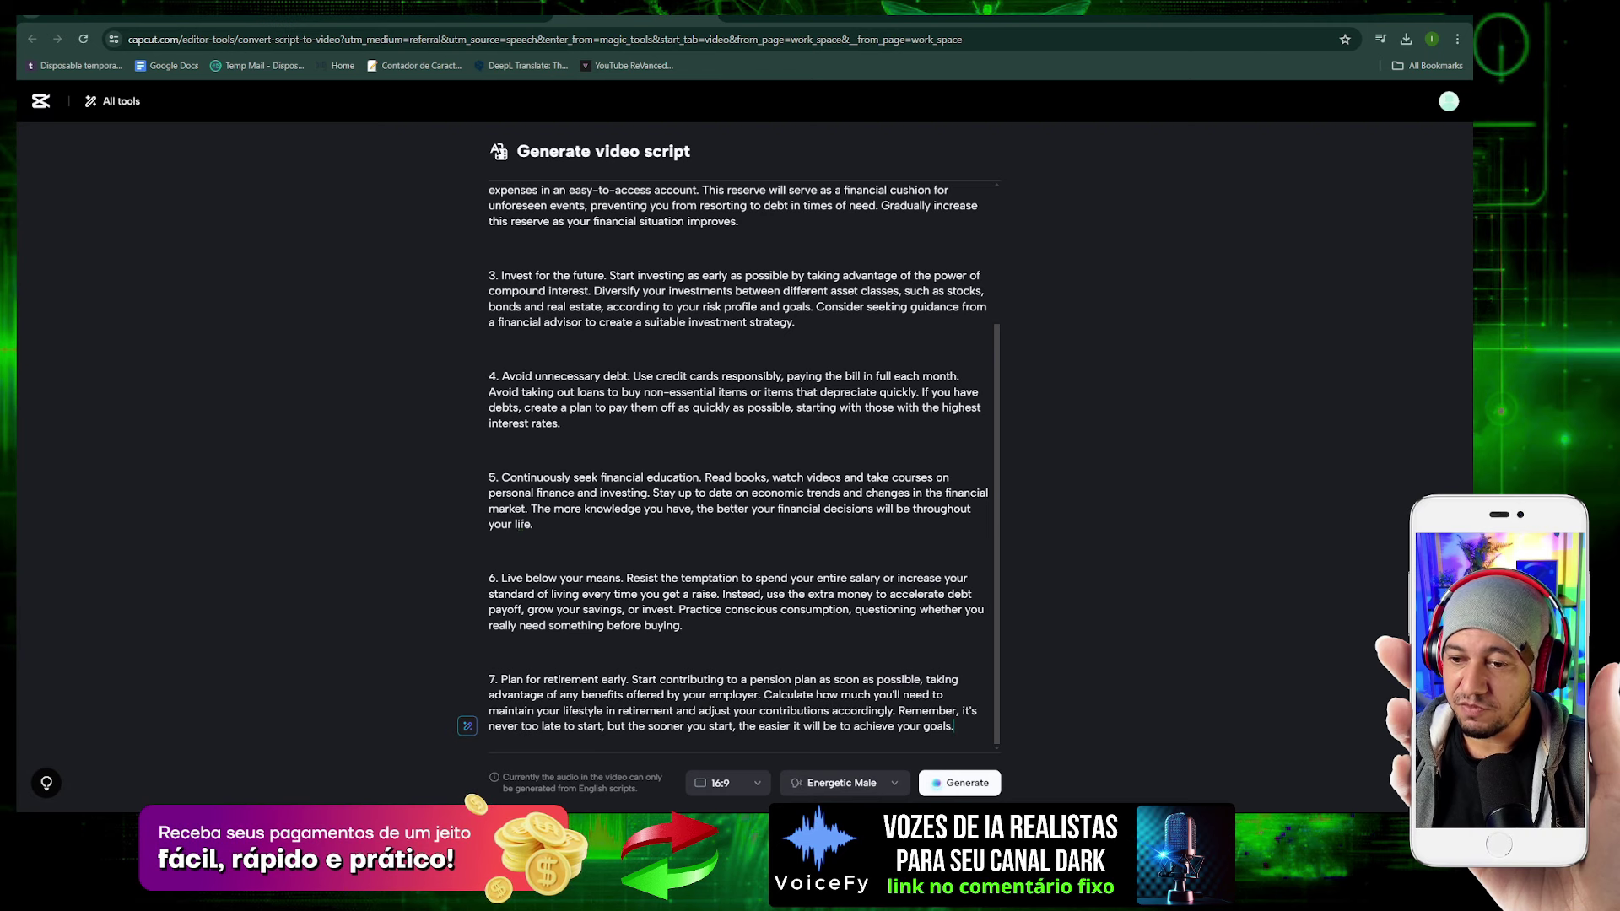
{"action": "scroll", "coordinate": [581, 579], "scroll_direction": "up", "scroll_amount": 5}
{"action": "scroll", "coordinate": [753, 610], "scroll_direction": "down", "scroll_amount": 5}
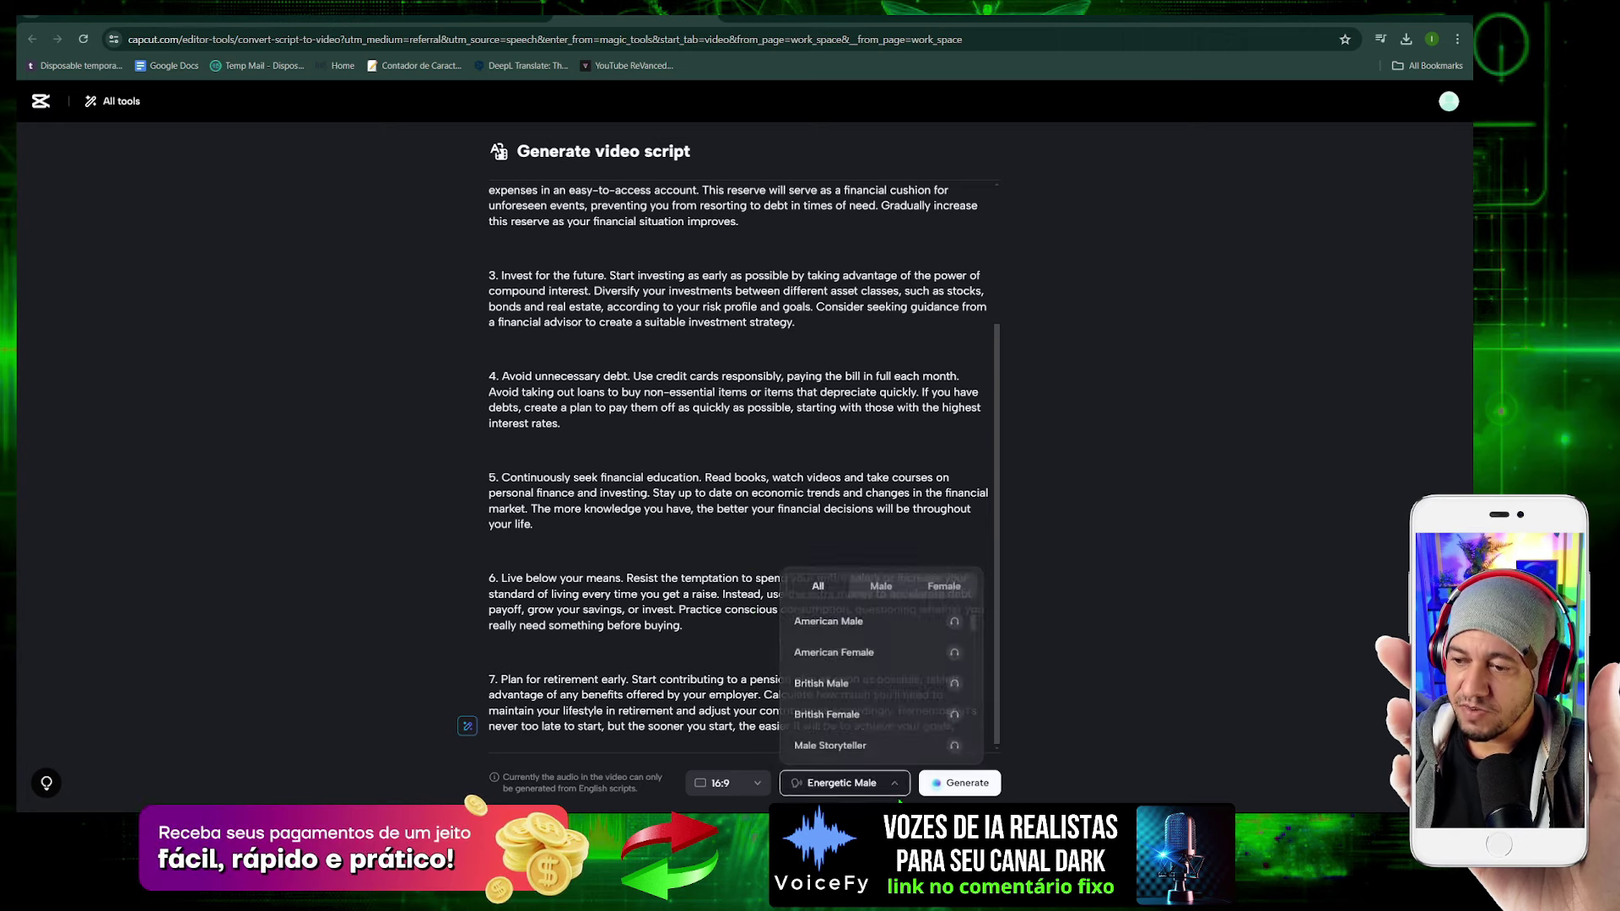
Generate the video from the script with Smart generation and preview about the first 18 seconds
{"action": "left_click", "coordinate": [954, 784]}
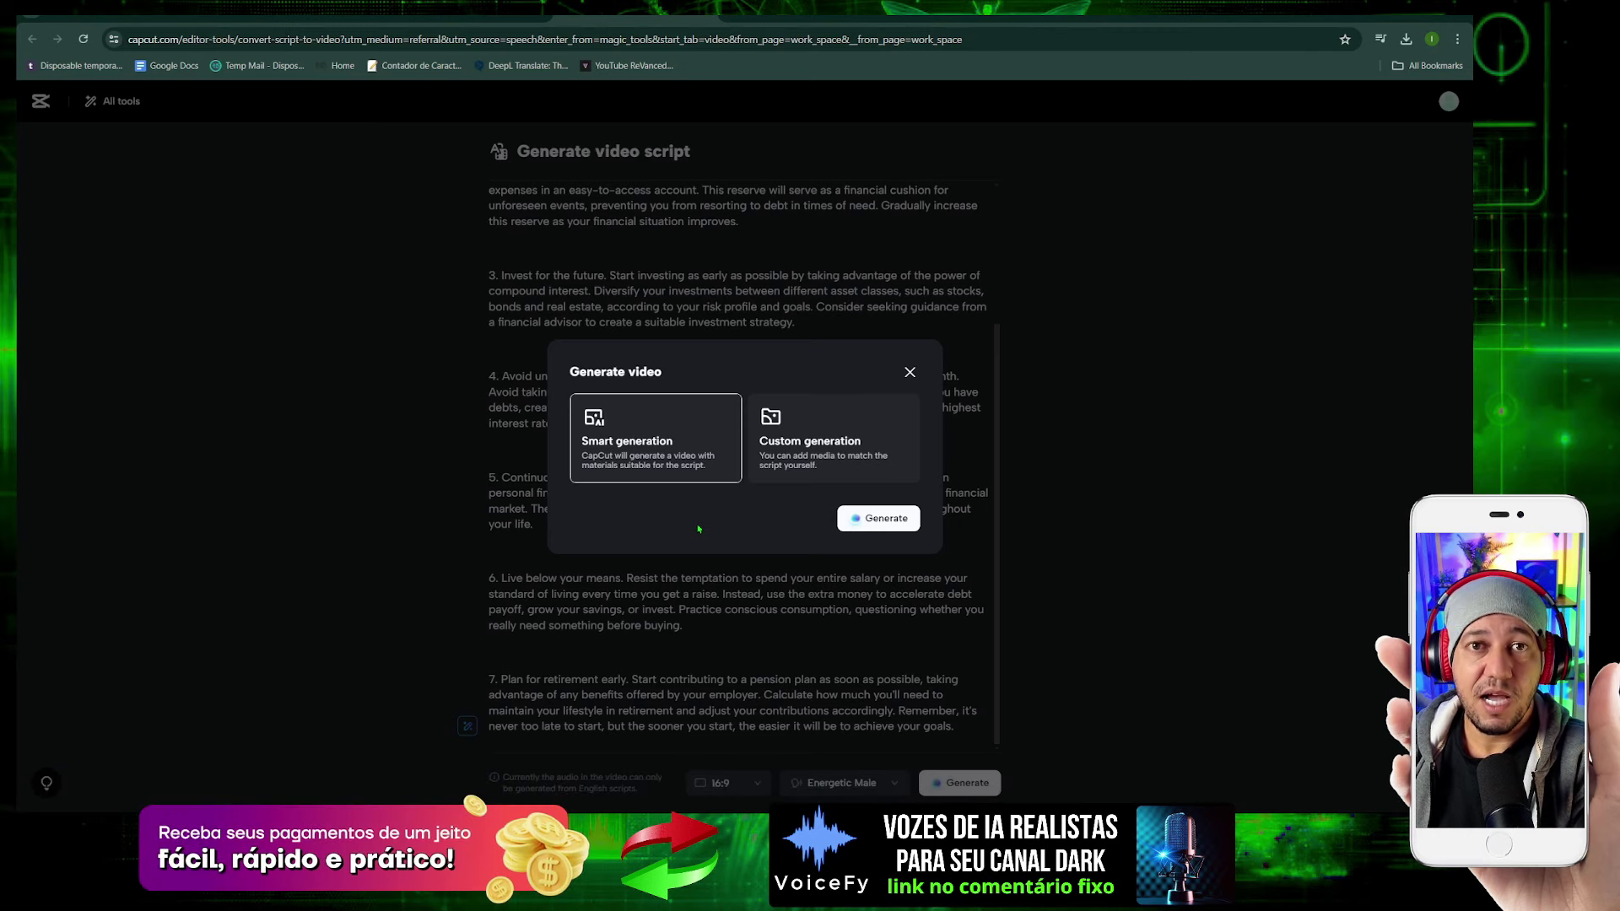
{"action": "left_click", "coordinate": [864, 522]}
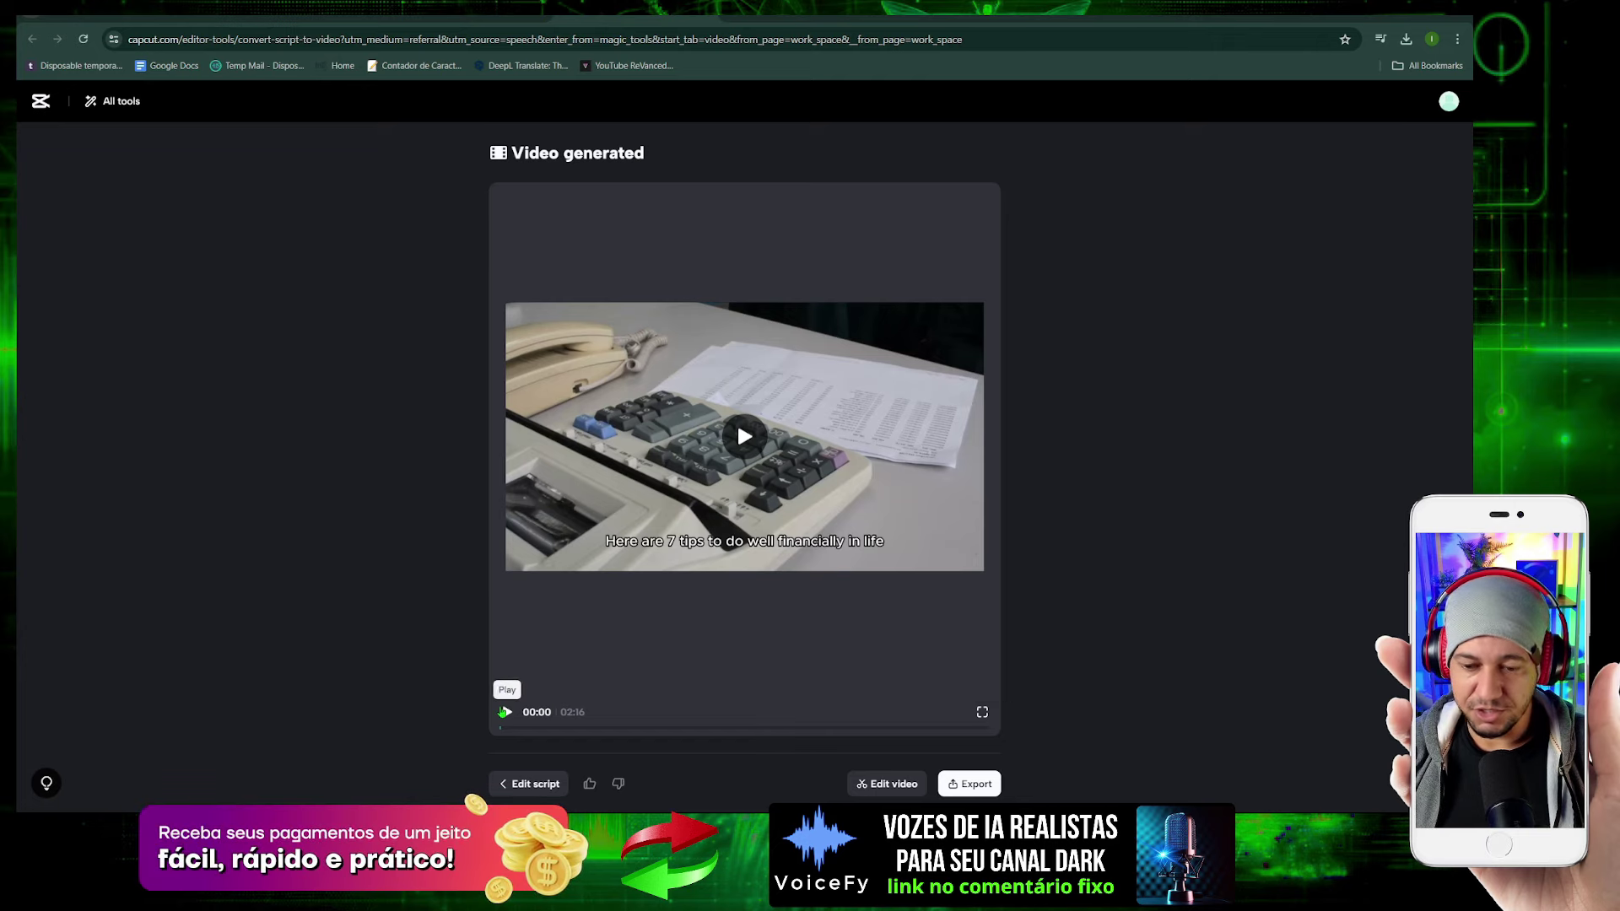
{"action": "left_click", "coordinate": [502, 711]}
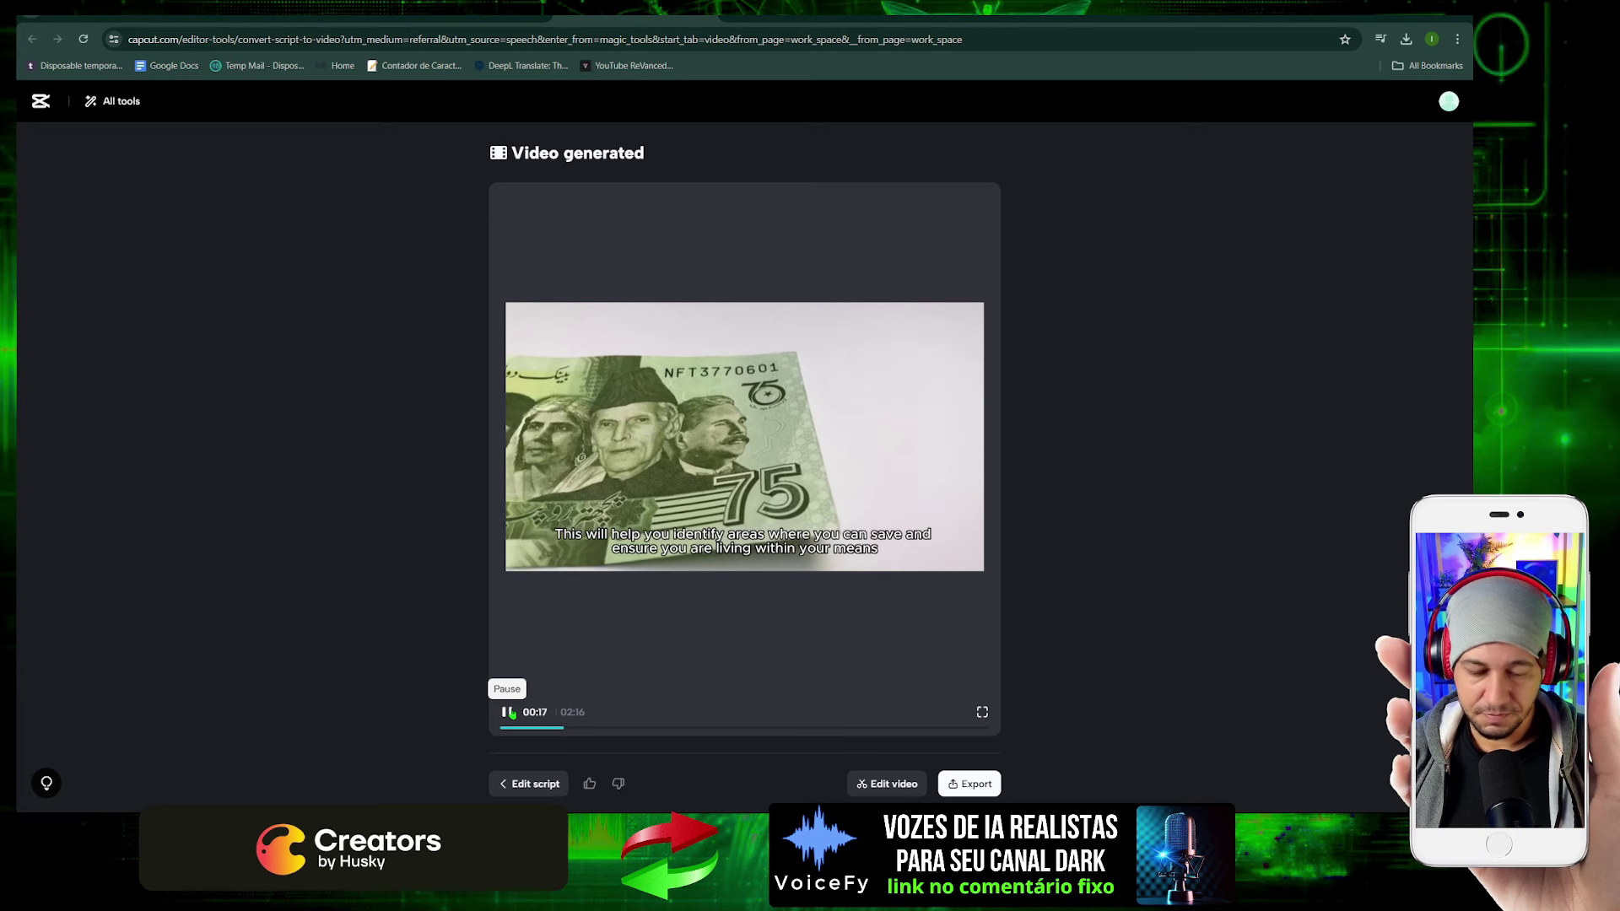
{"action": "left_click", "coordinate": [507, 712]}
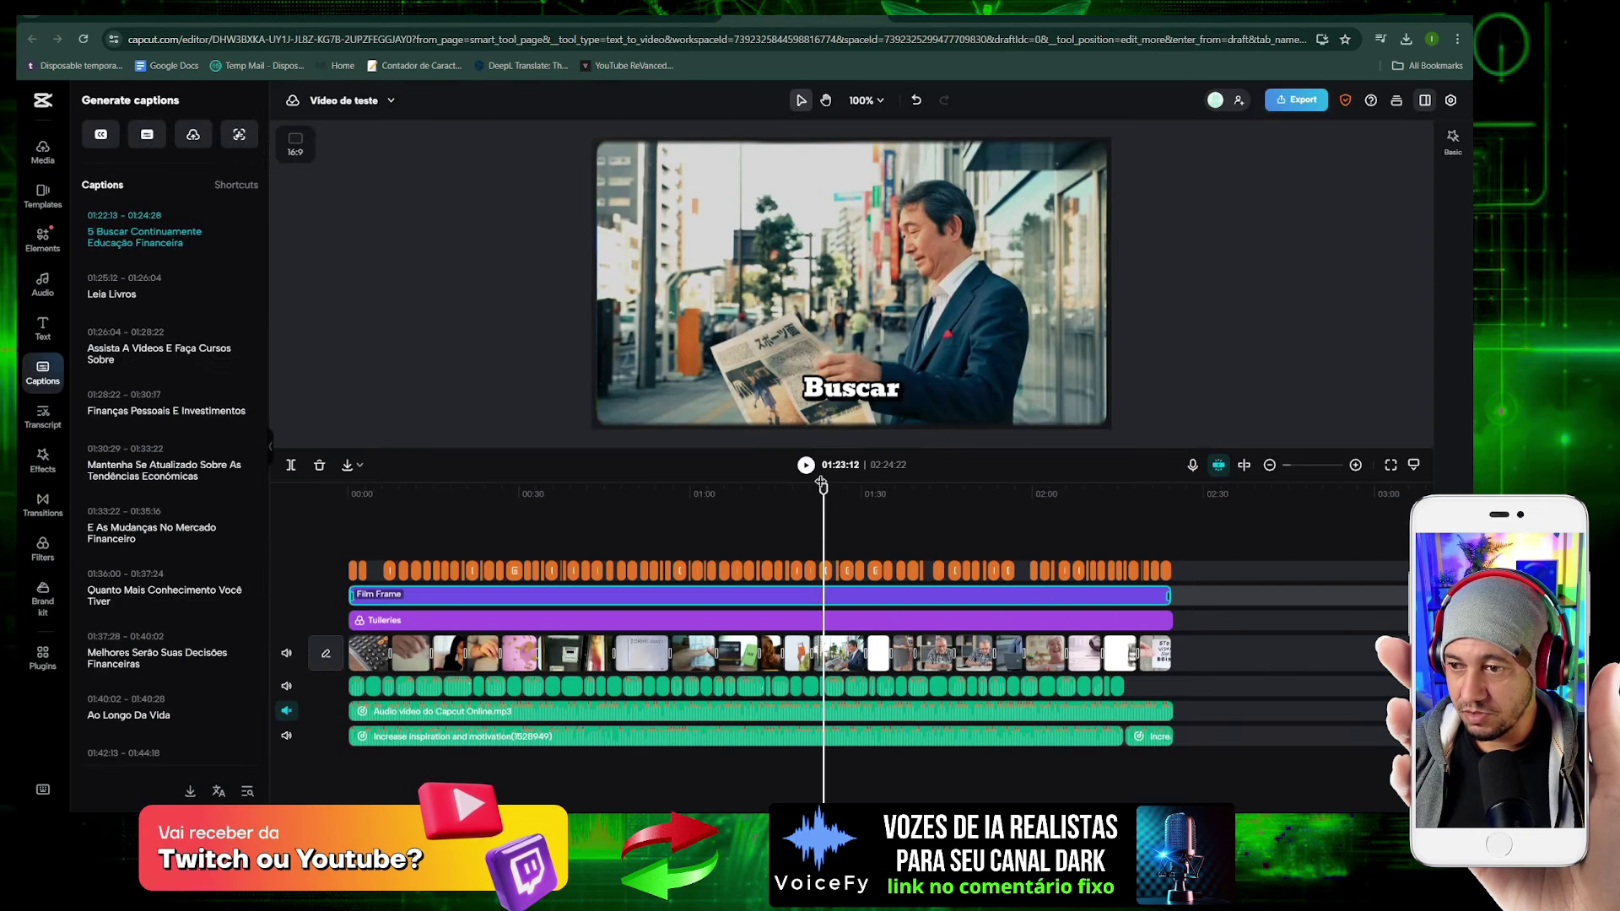
Return to the "Vídeo de teste" project and scrub through its opening section from the start
{"action": "left_click_drag", "start_coordinate": [821, 485], "coordinate": [325, 516]}
{"action": "left_click", "coordinate": [377, 491]}
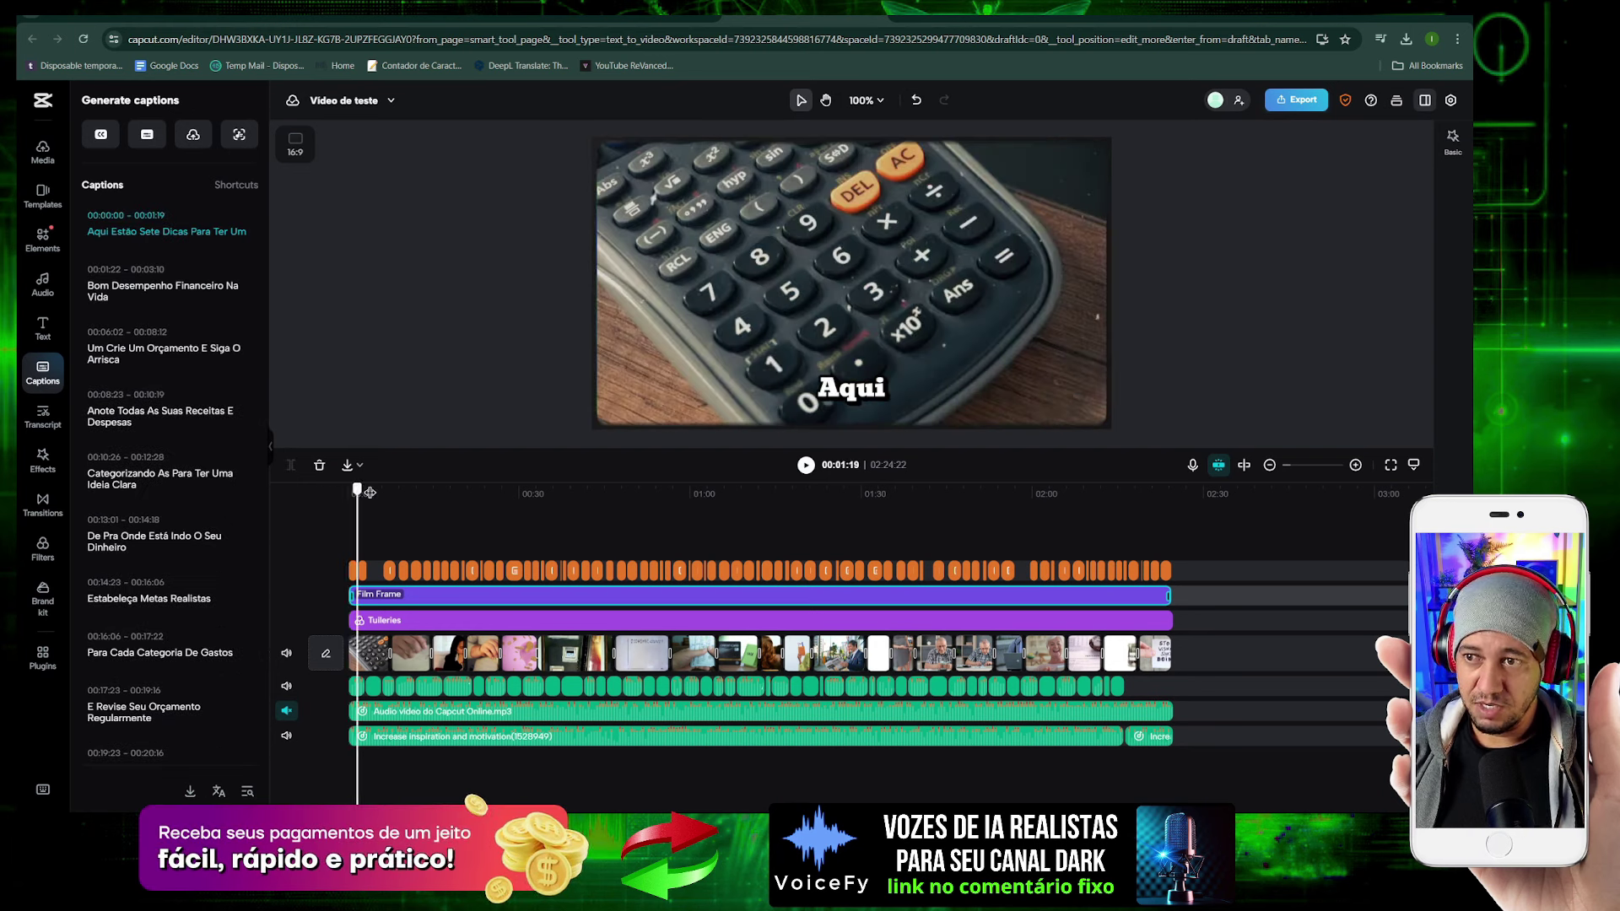
{"action": "left_click_drag", "start_coordinate": [376, 491], "coordinate": [505, 496]}
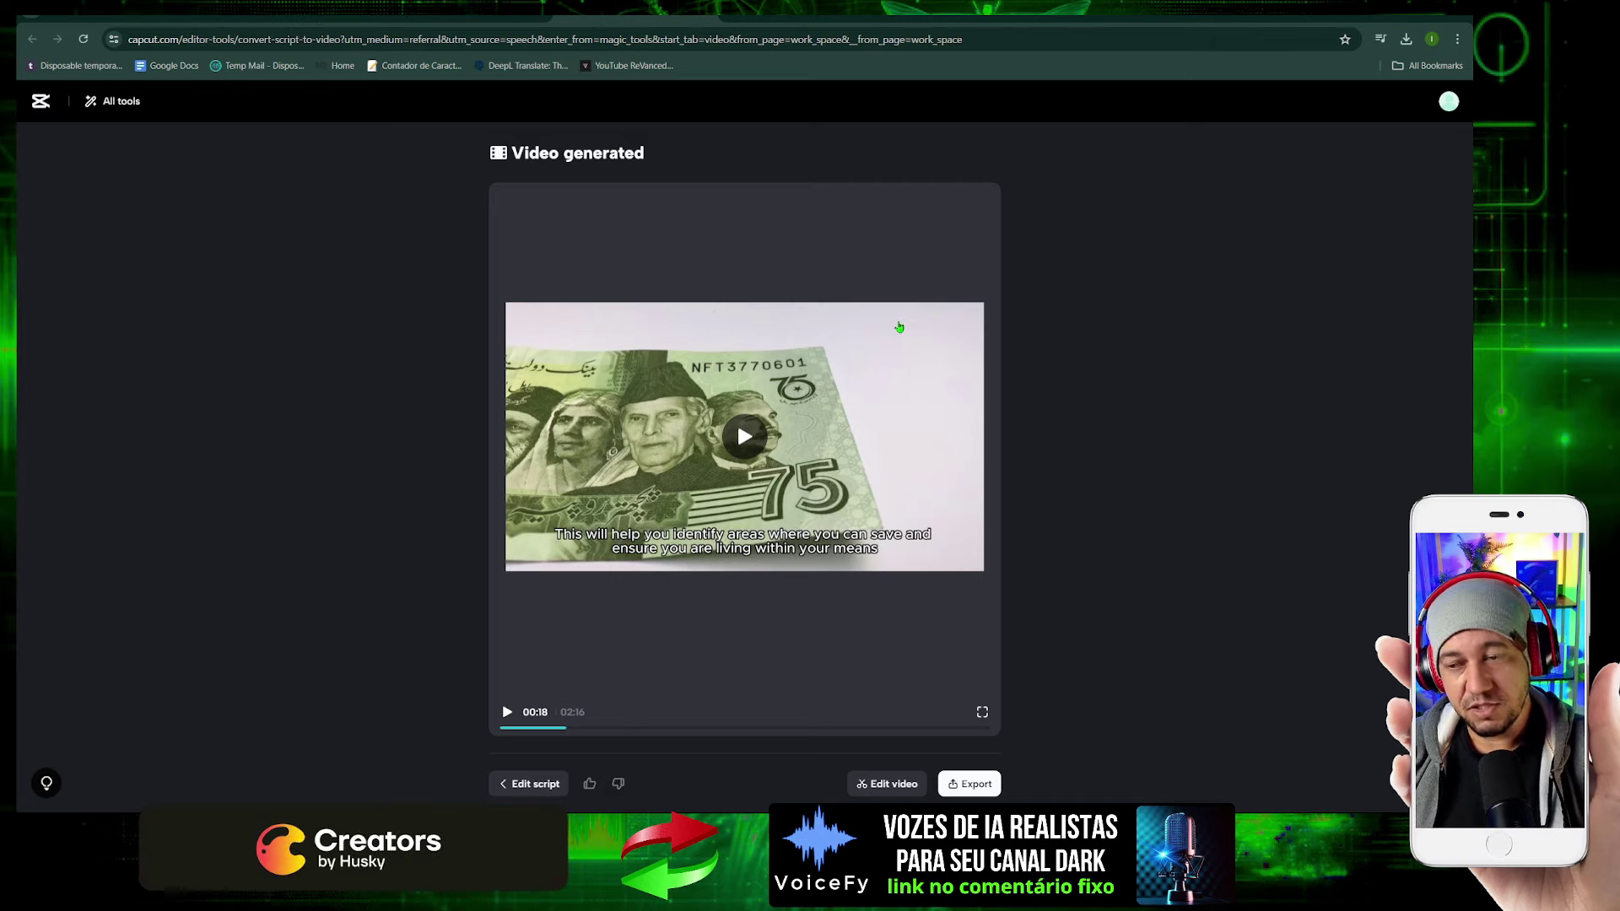
Open the newly generated video in the editor, dismiss the Edit script guide, and fit the whole video in the timeline
{"action": "left_click", "coordinate": [873, 786]}
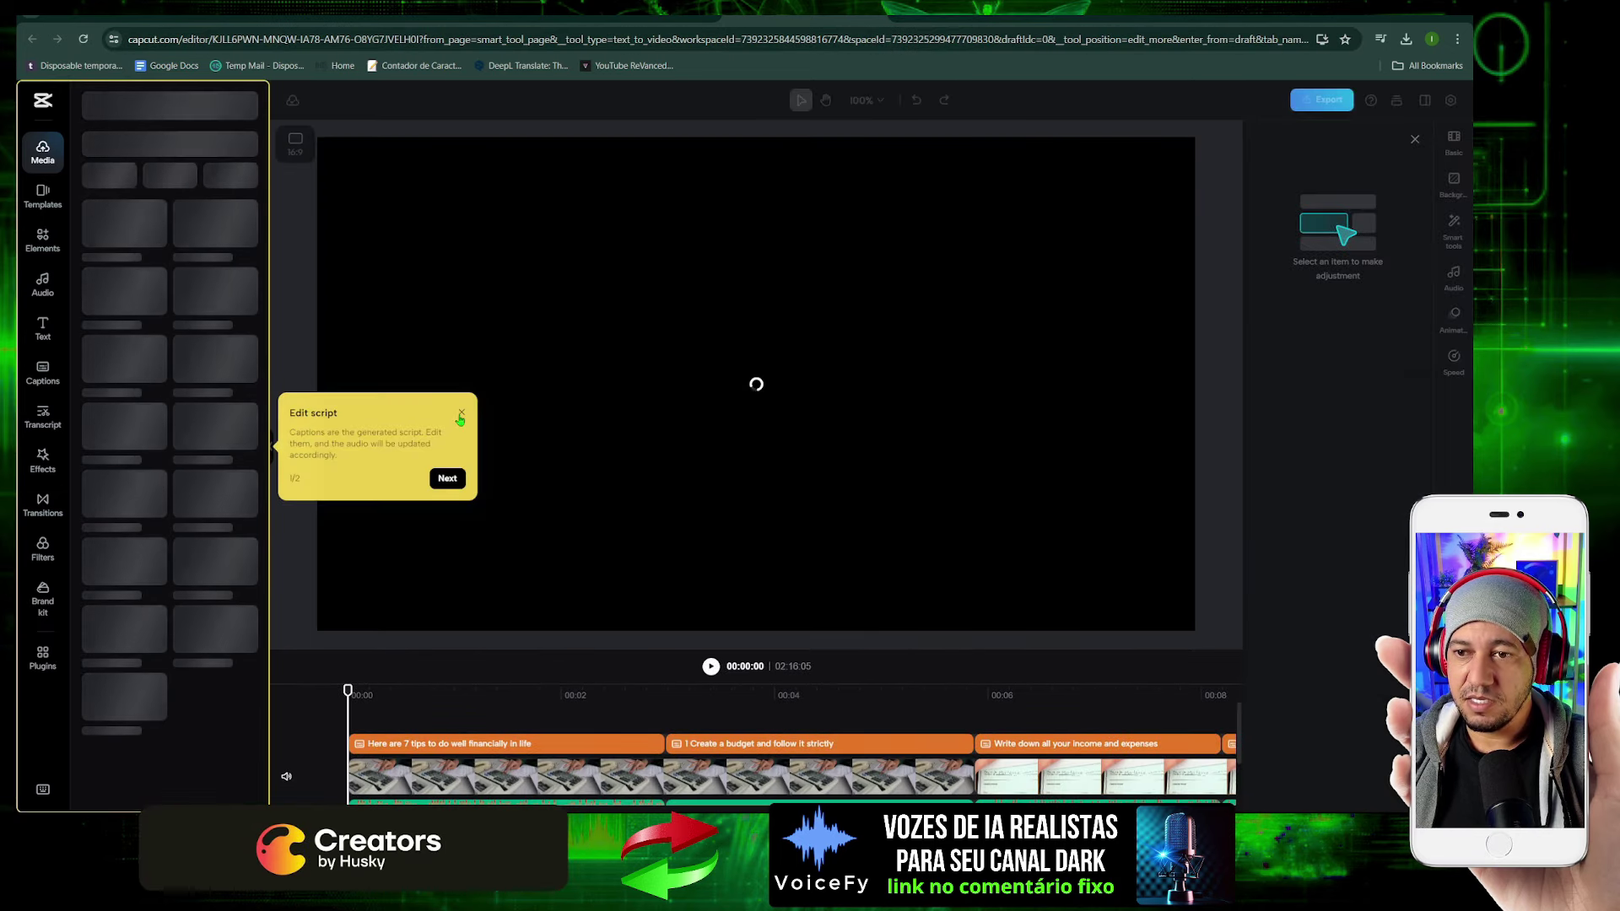
{"action": "left_click", "coordinate": [460, 414]}
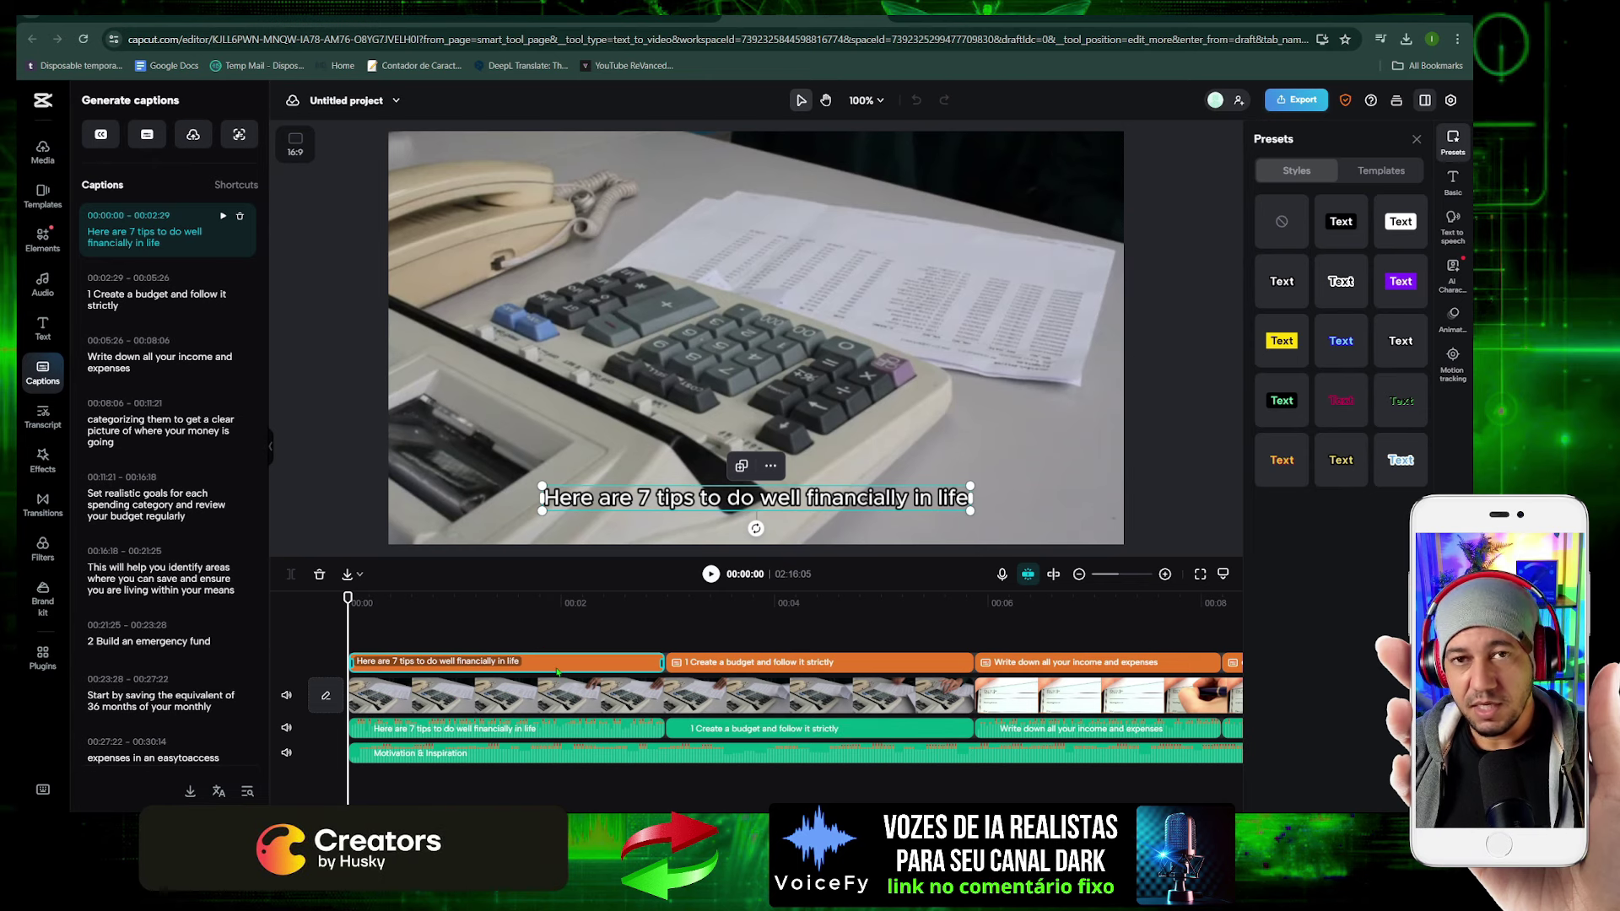
{"action": "scroll", "coordinate": [557, 671], "scroll_direction": "down", "scroll_amount": 3}
{"action": "scroll", "coordinate": [556, 669], "scroll_direction": "down", "scroll_amount": 6}
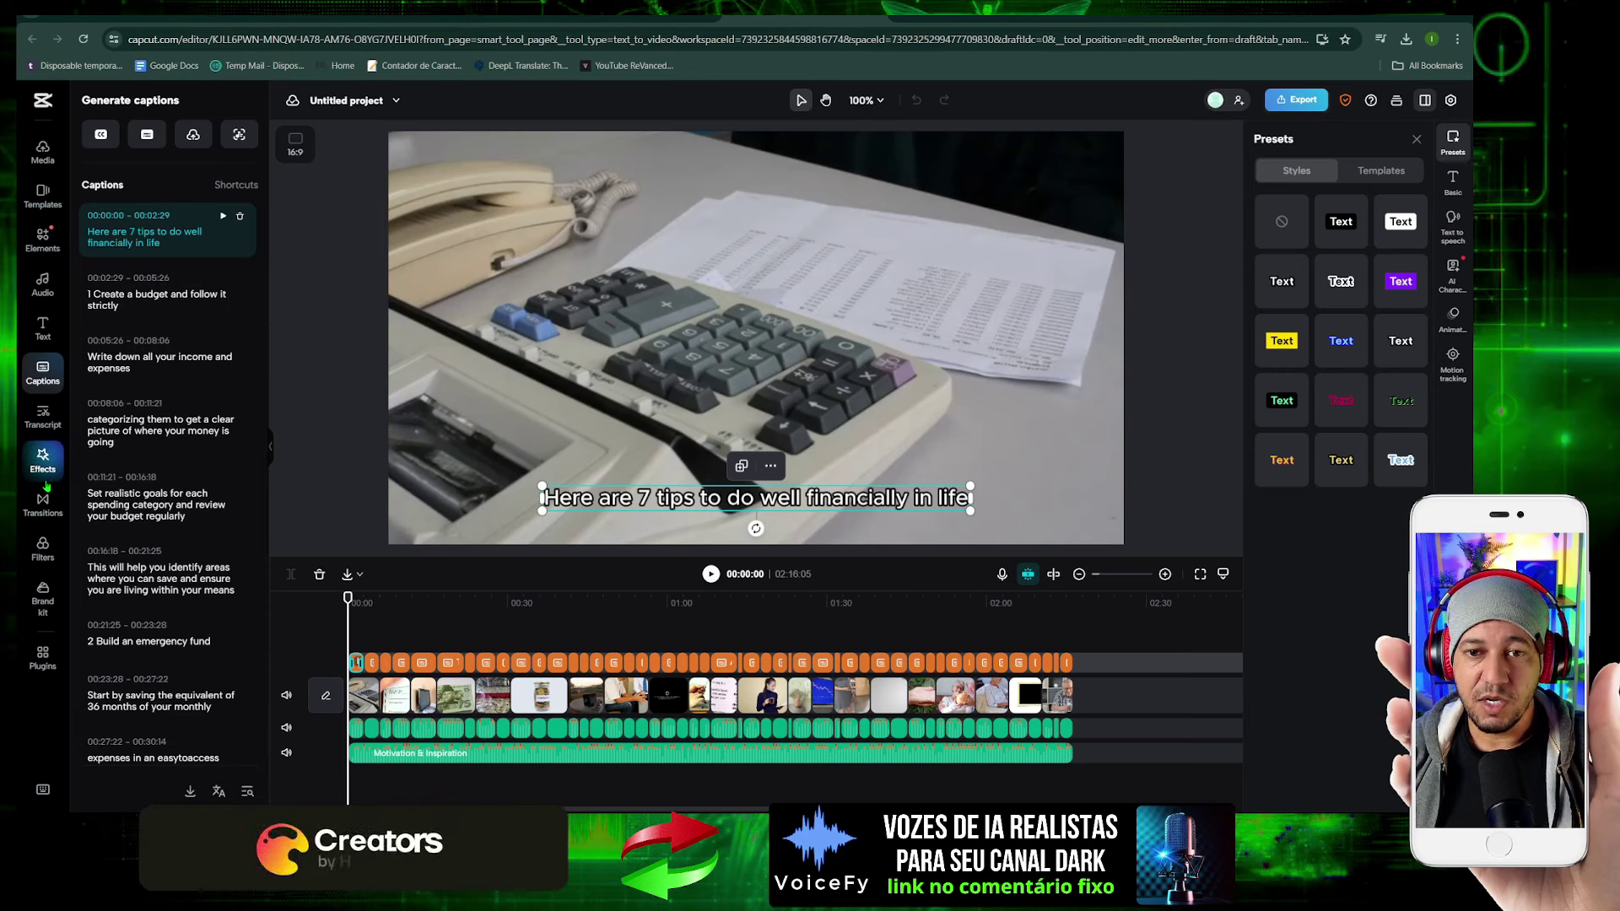
Add the Ocean Eyes scenery filter at the start and stretch it over the whole video
{"action": "left_click", "coordinate": [43, 548]}
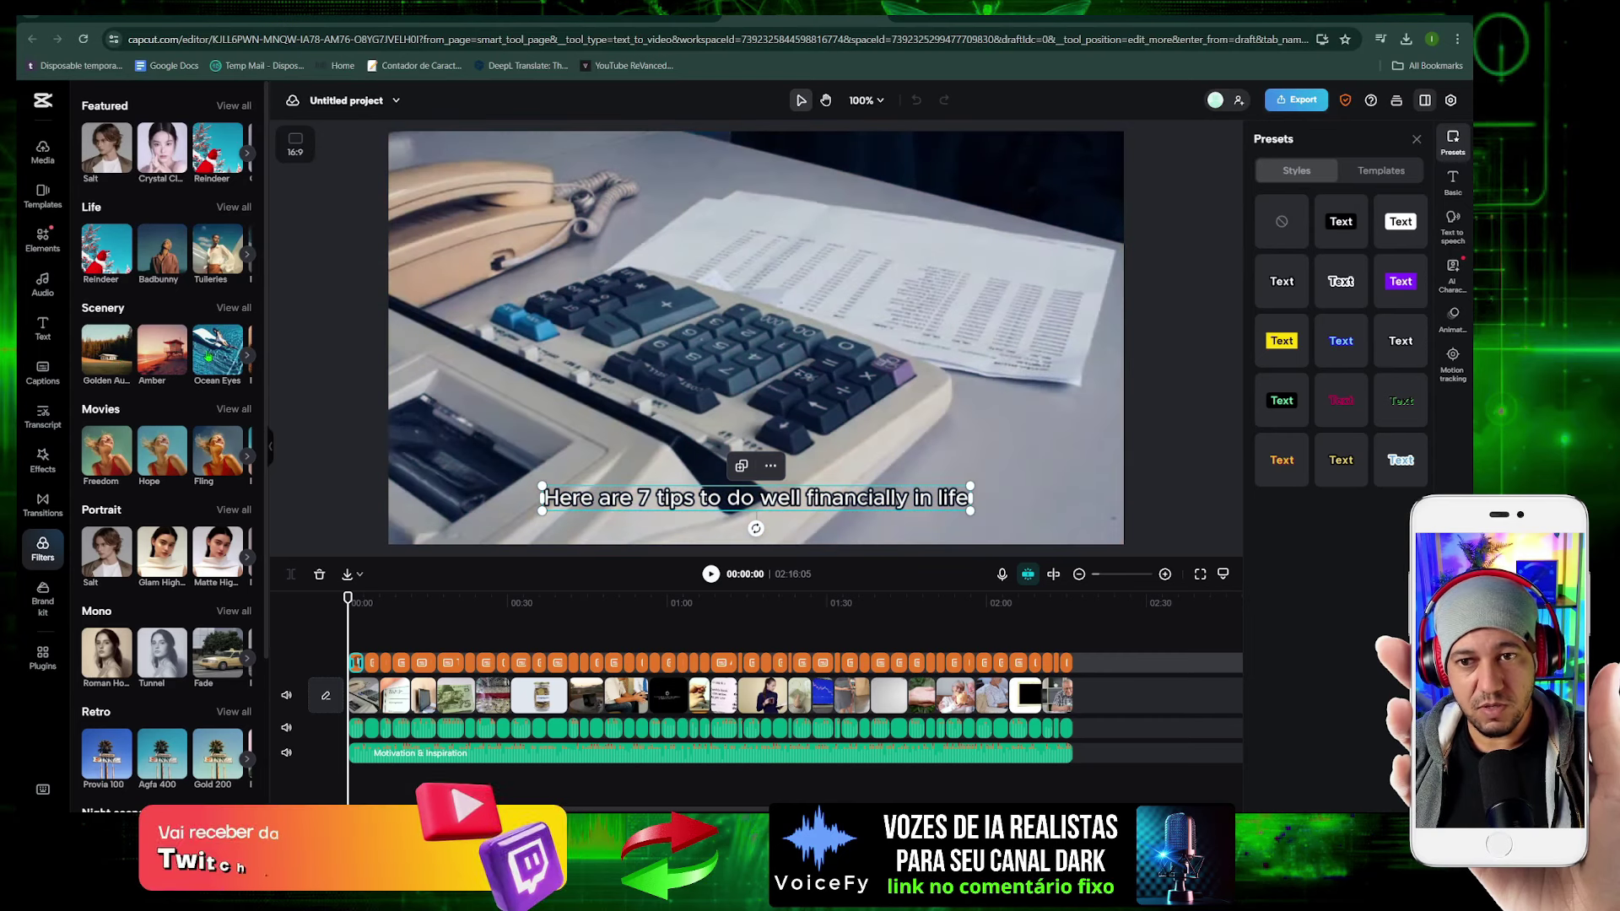
{"action": "left_click", "coordinate": [208, 357]}
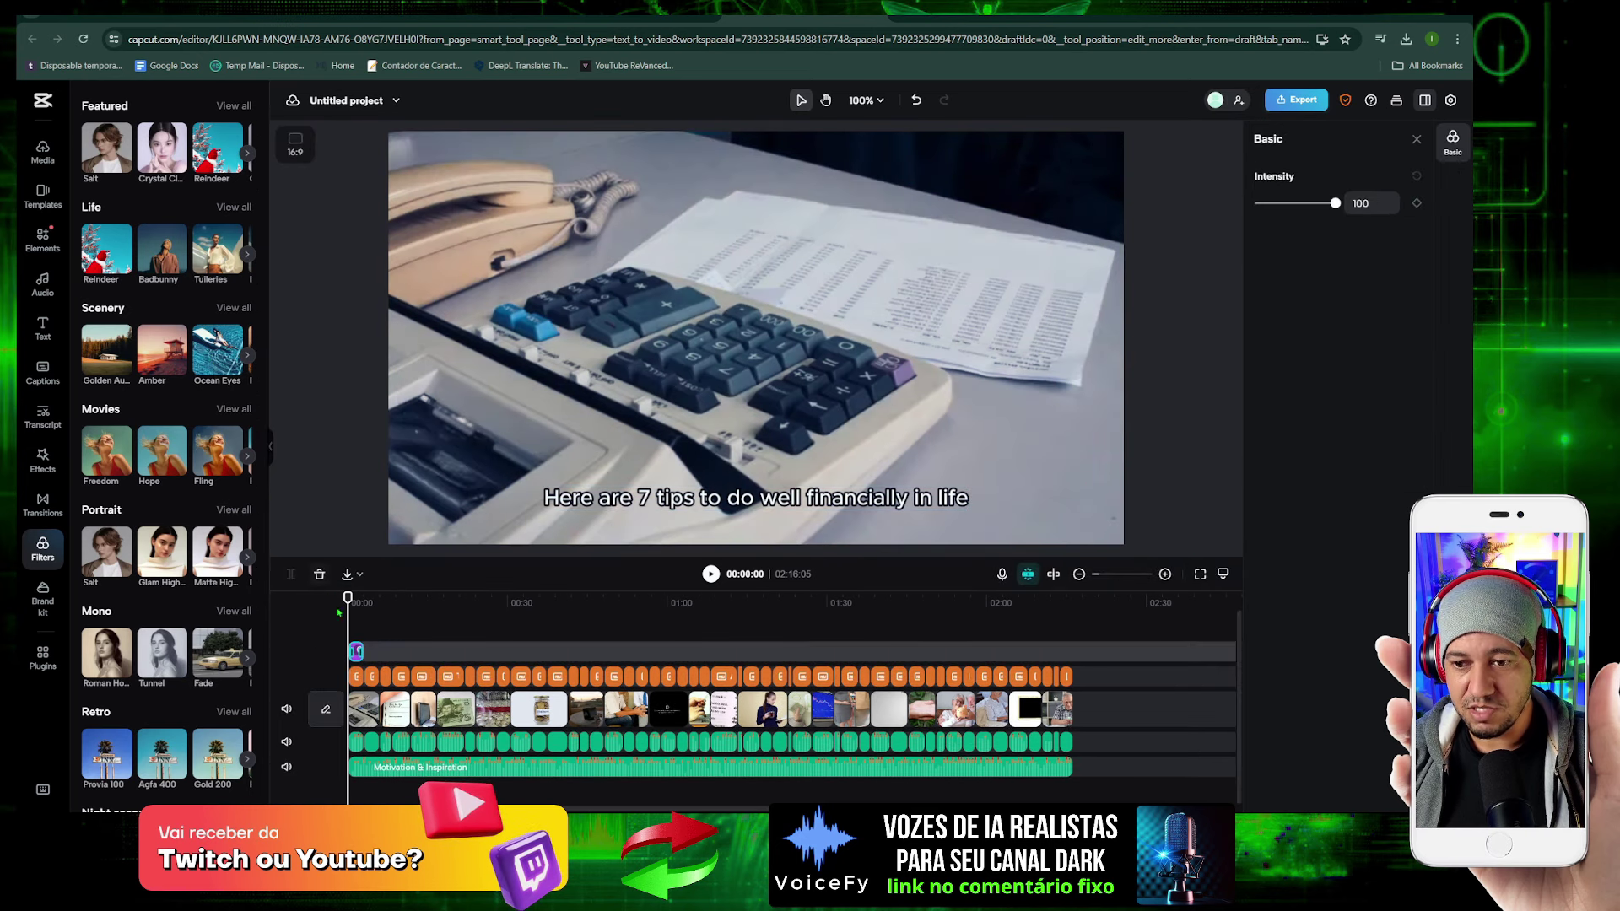
{"action": "left_click_drag", "start_coordinate": [473, 650], "coordinate": [1072, 651]}
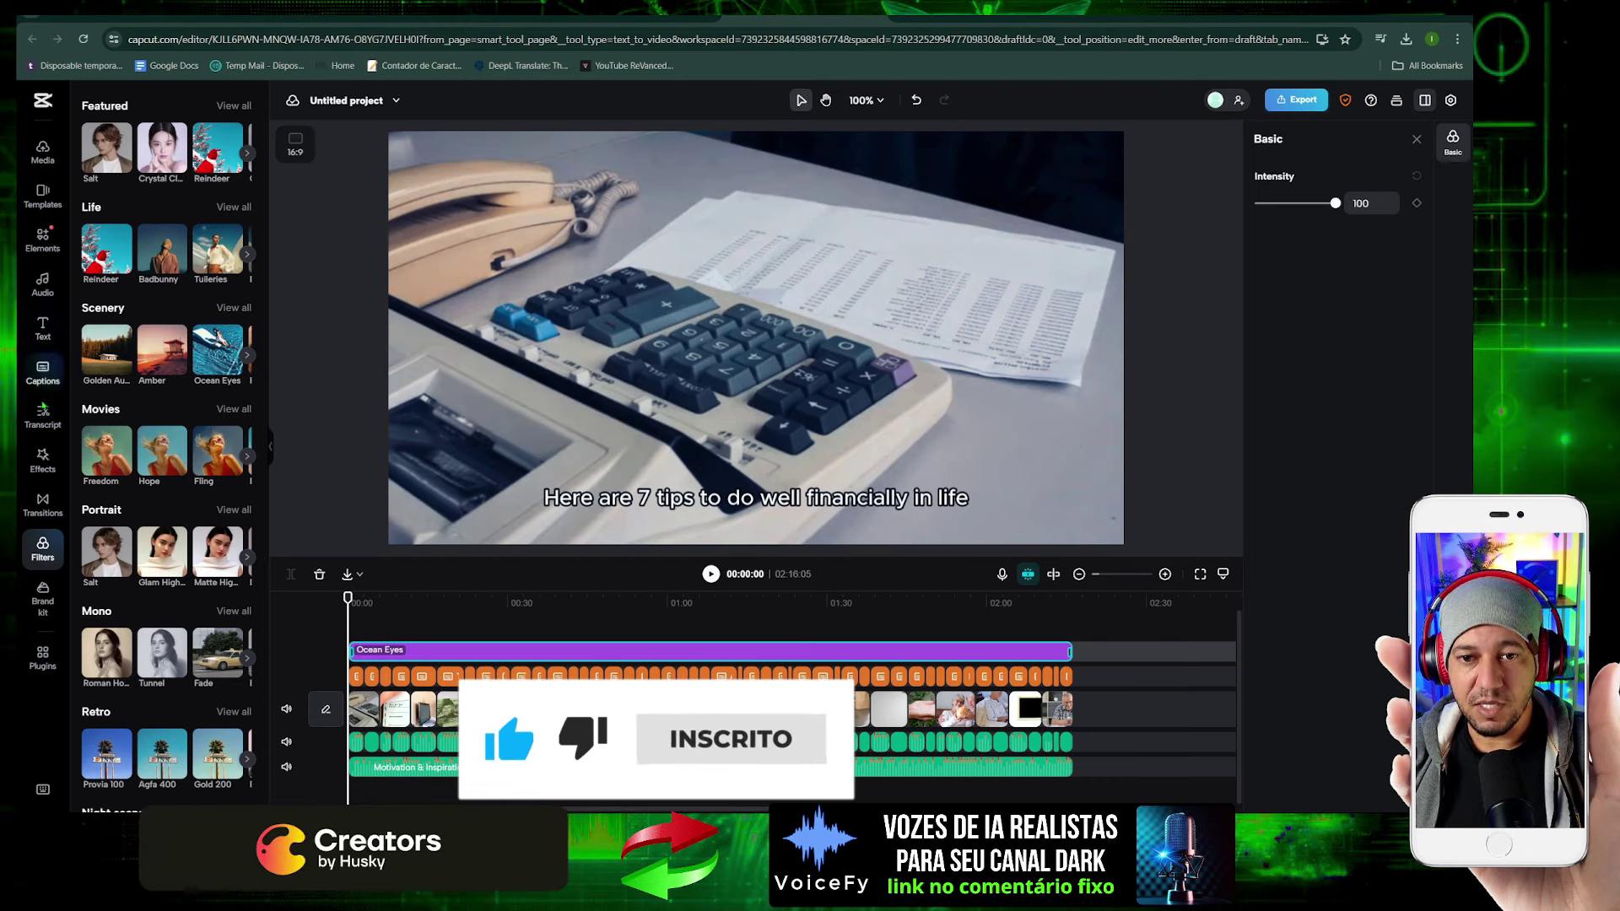
Add the Black Noise retro effect over the whole video and scrub the opening to check it
{"action": "left_click", "coordinate": [42, 460]}
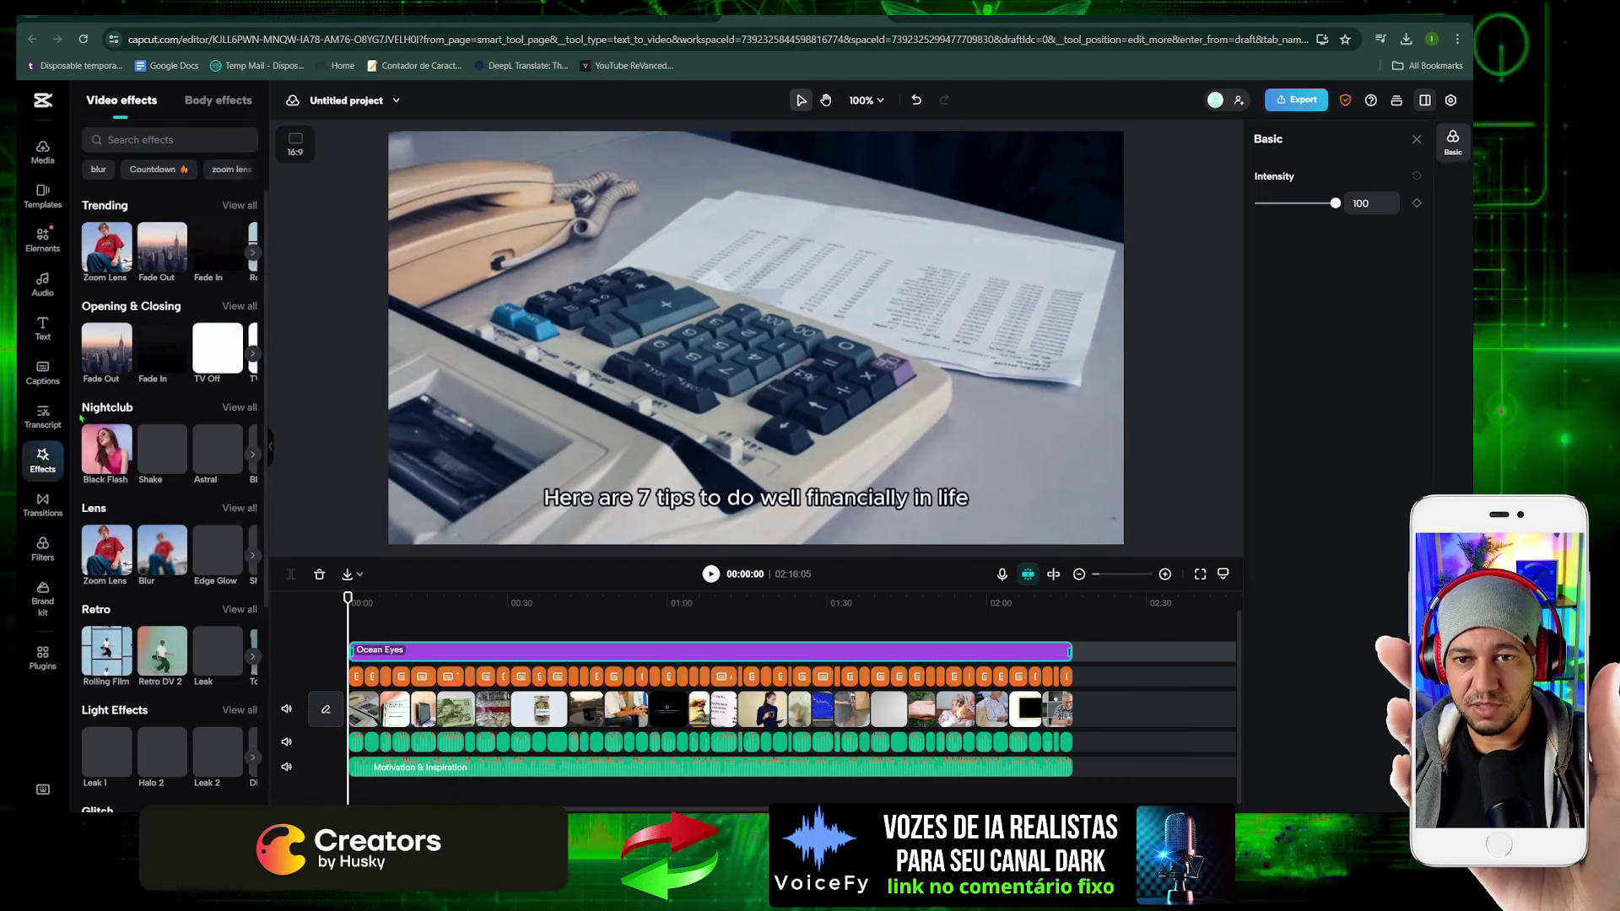
{"action": "left_click", "coordinate": [240, 609]}
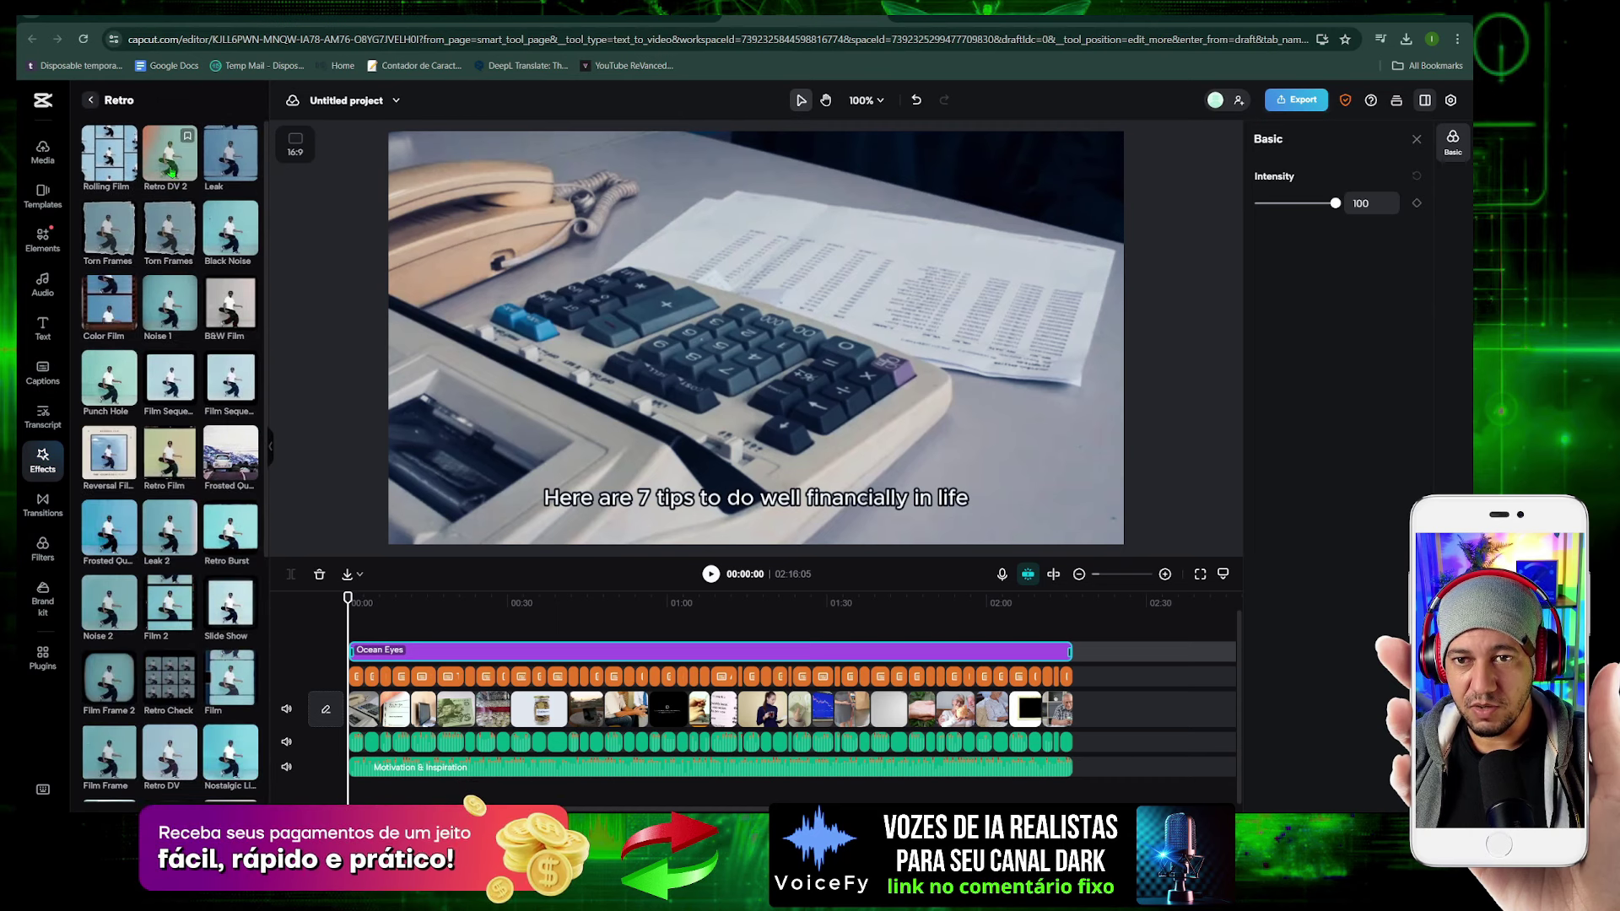
{"action": "left_click_drag", "start_coordinate": [217, 224], "coordinate": [359, 630]}
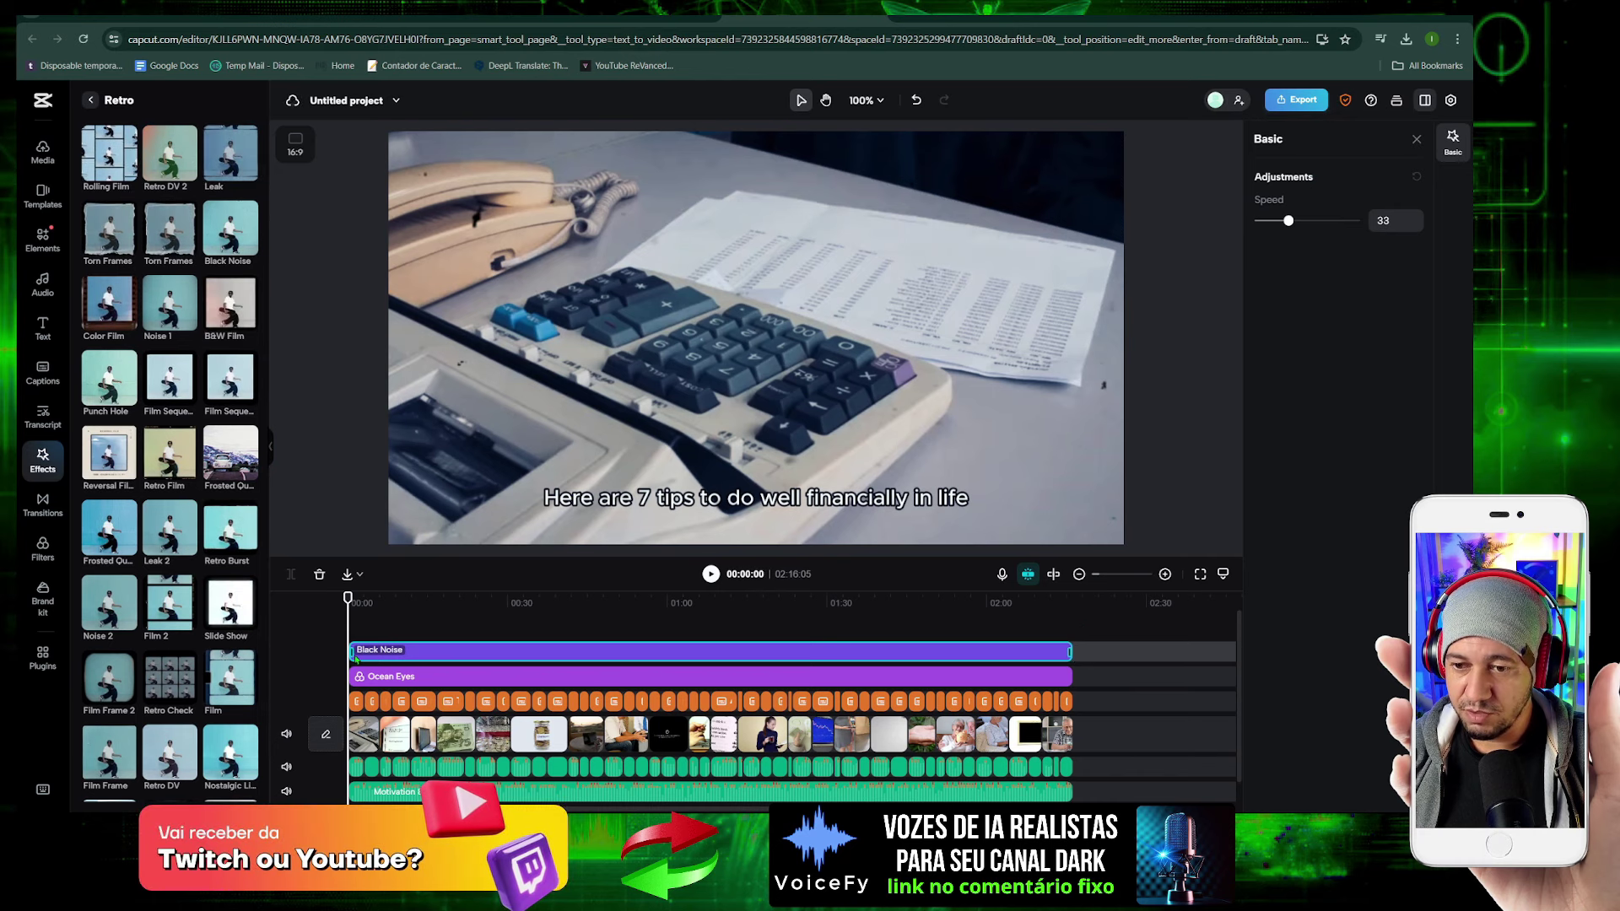
{"action": "left_click_drag", "start_coordinate": [348, 597], "coordinate": [452, 597]}
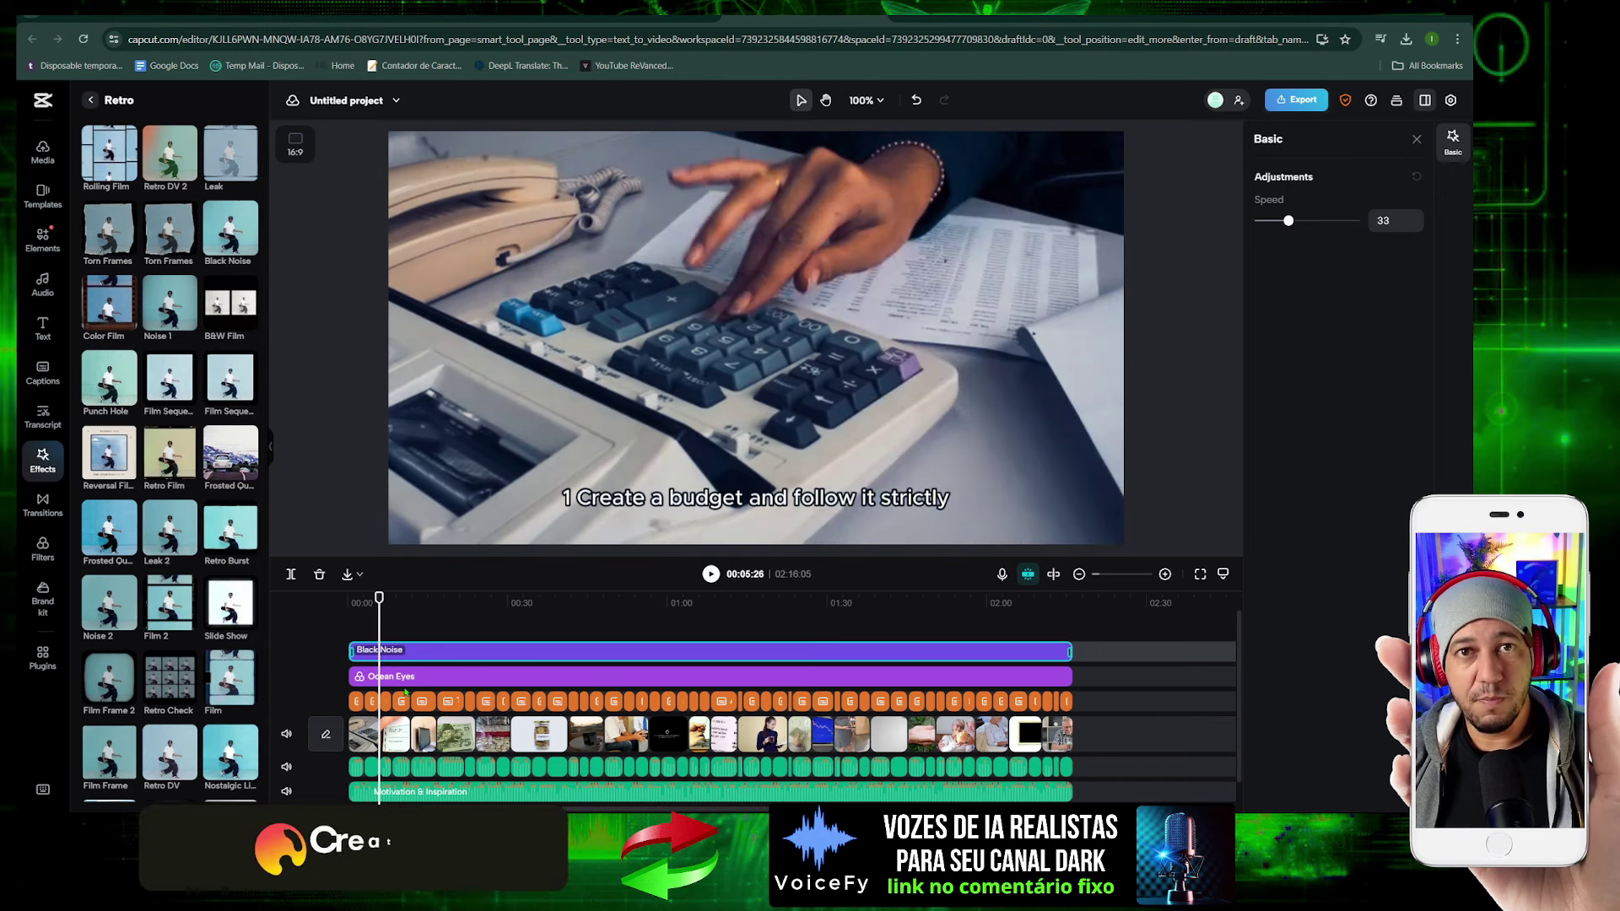
Try the Film Frame 2 retro effect stretched over the whole video, and delete it
{"action": "scroll", "coordinate": [405, 692], "scroll_direction": "up", "scroll_amount": 5}
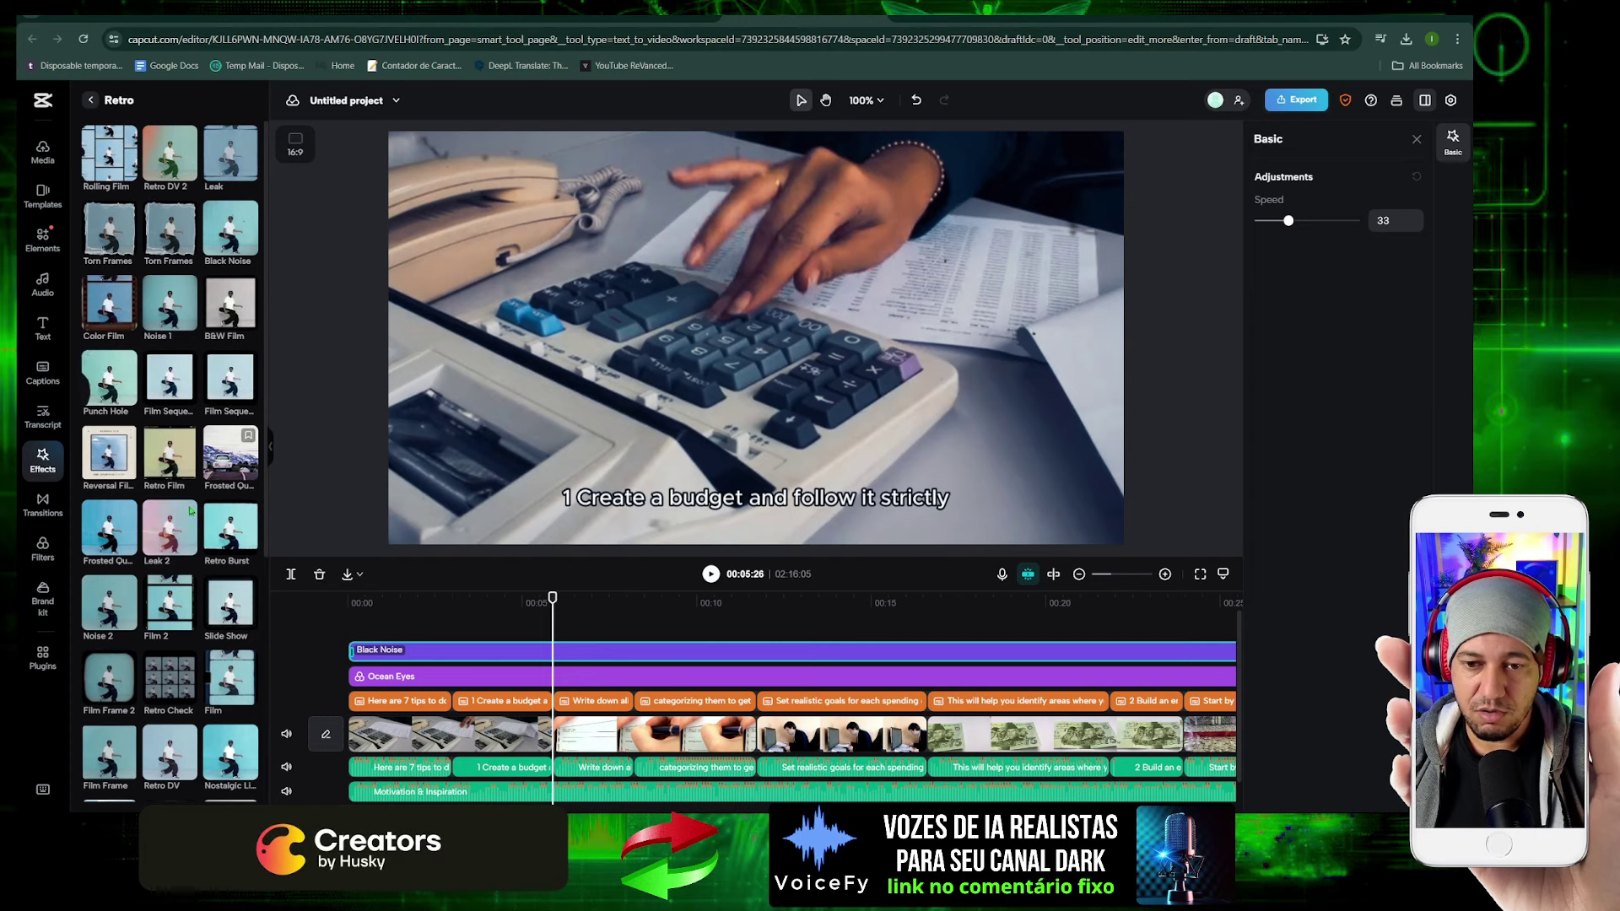
{"action": "left_click_drag", "start_coordinate": [117, 680], "coordinate": [358, 628]}
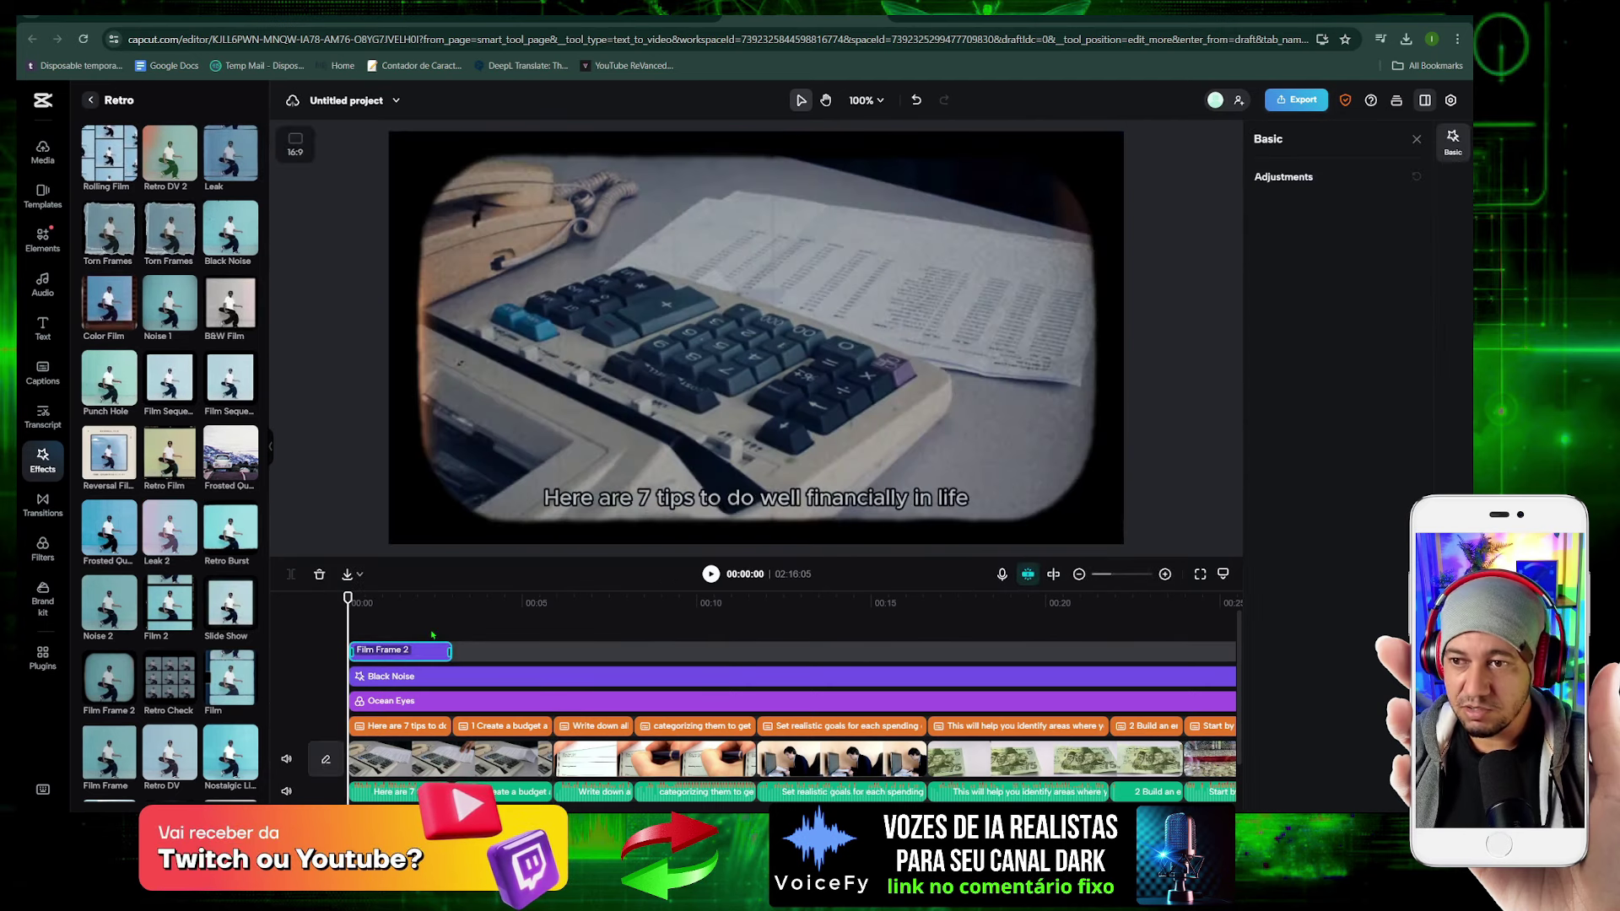
{"action": "left_click_drag", "start_coordinate": [450, 649], "coordinate": [1150, 639]}
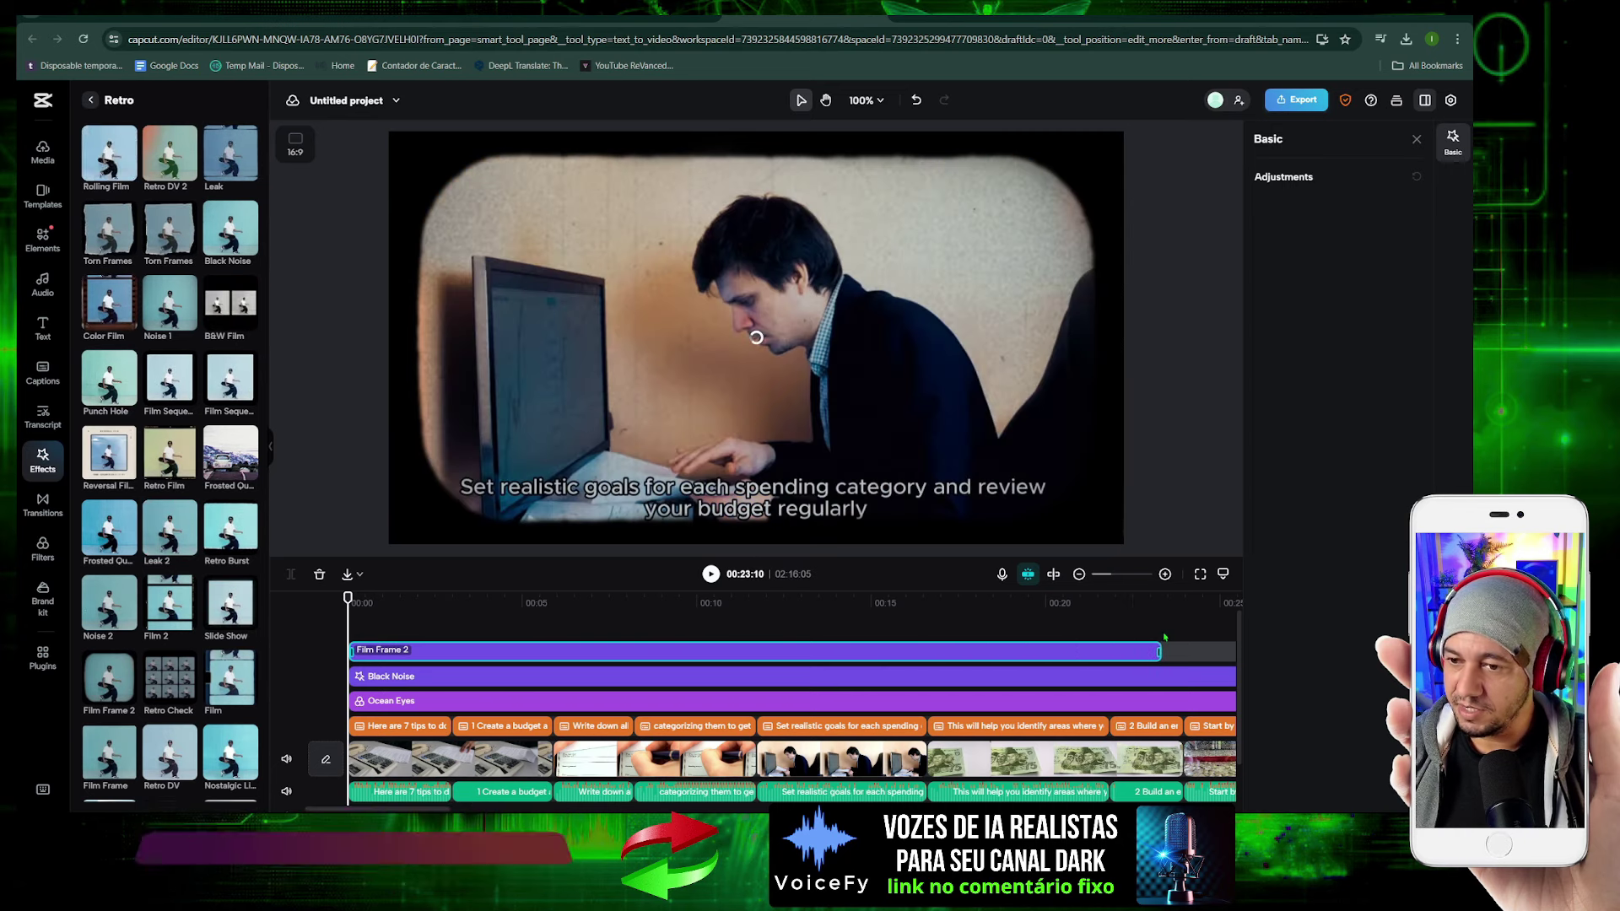
{"action": "scroll", "coordinate": [795, 627], "scroll_direction": "down", "scroll_amount": 3}
{"action": "scroll", "coordinate": [796, 628], "scroll_direction": "down", "scroll_amount": 3}
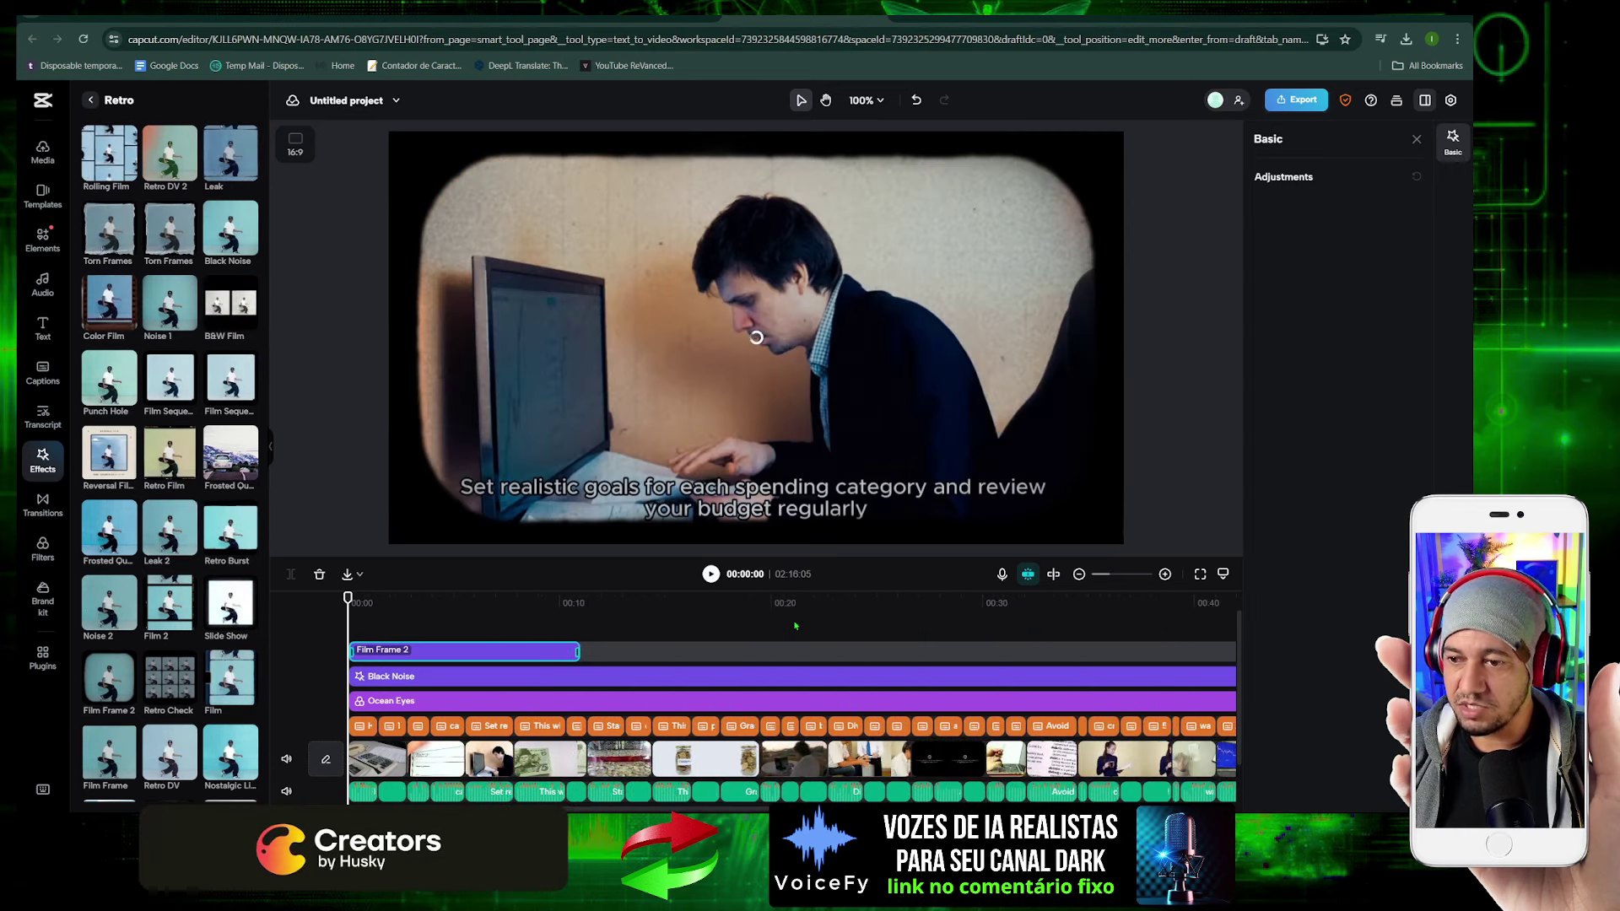
{"action": "left_click_drag", "start_coordinate": [528, 651], "coordinate": [1239, 624]}
{"action": "scroll", "coordinate": [721, 658], "scroll_direction": "down", "scroll_amount": 3}
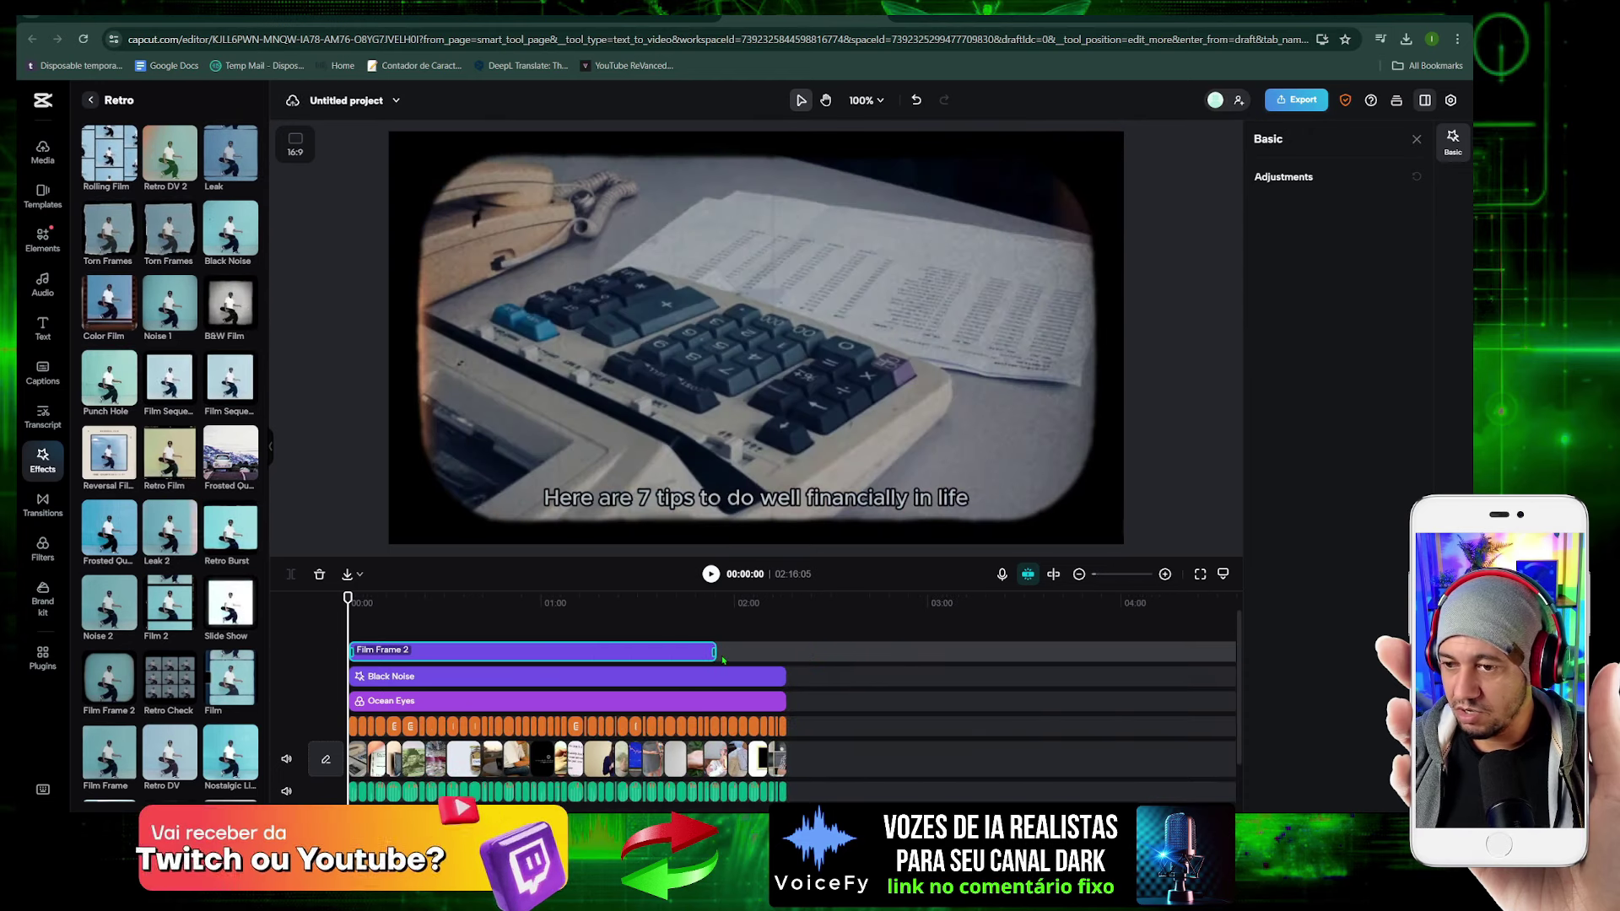
{"action": "left_click_drag", "start_coordinate": [721, 658], "coordinate": [786, 655]}
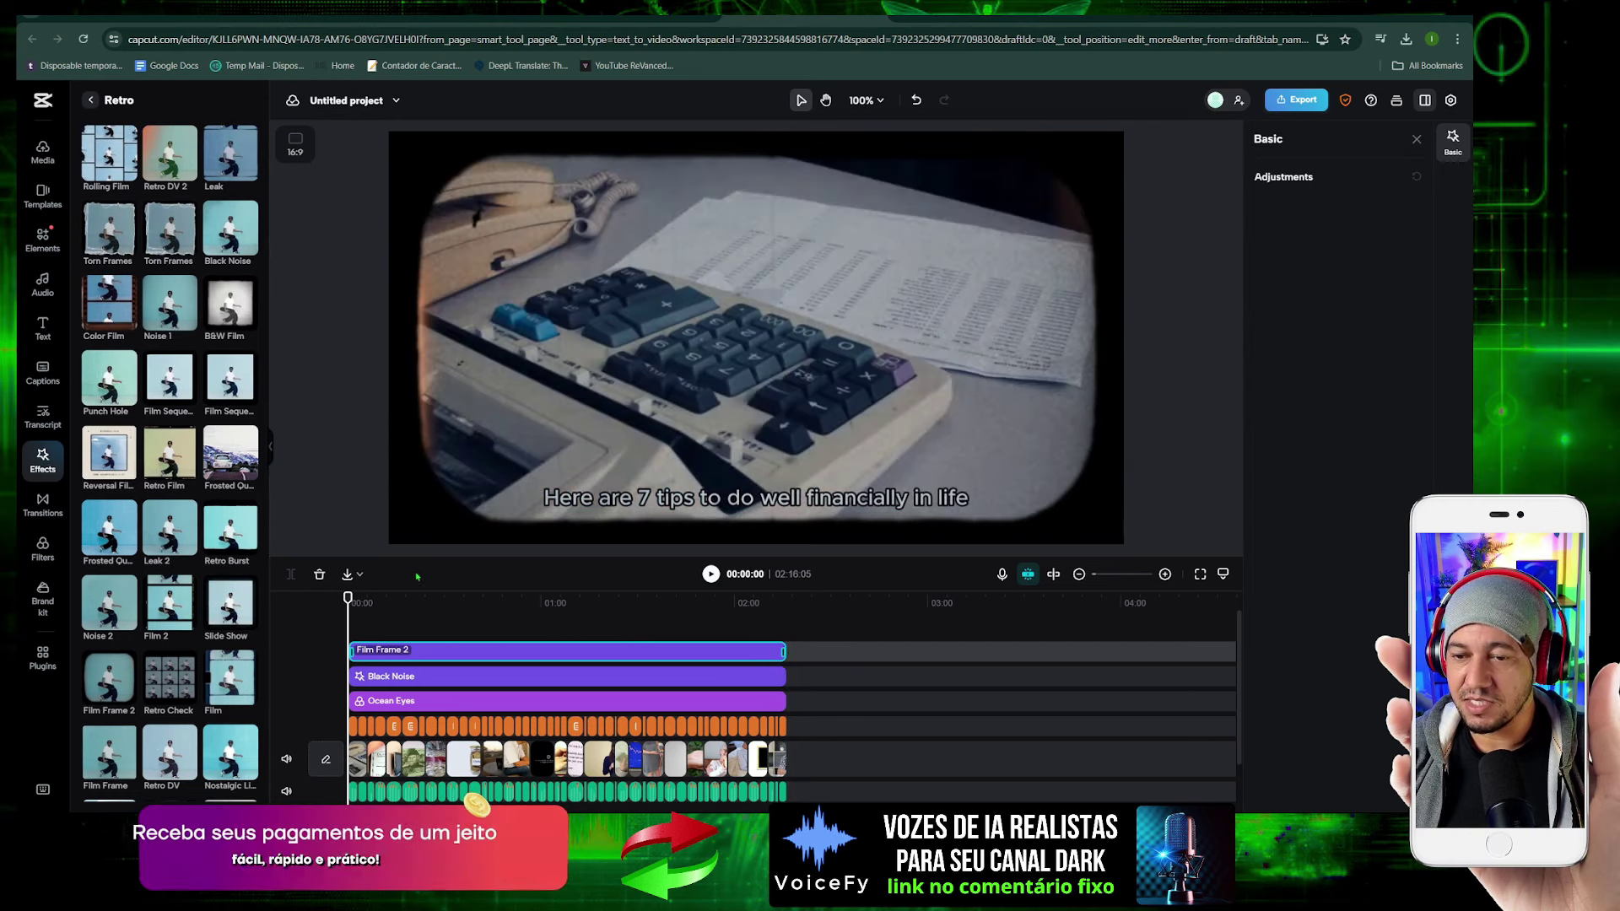
{"action": "key", "text": "Delete"}
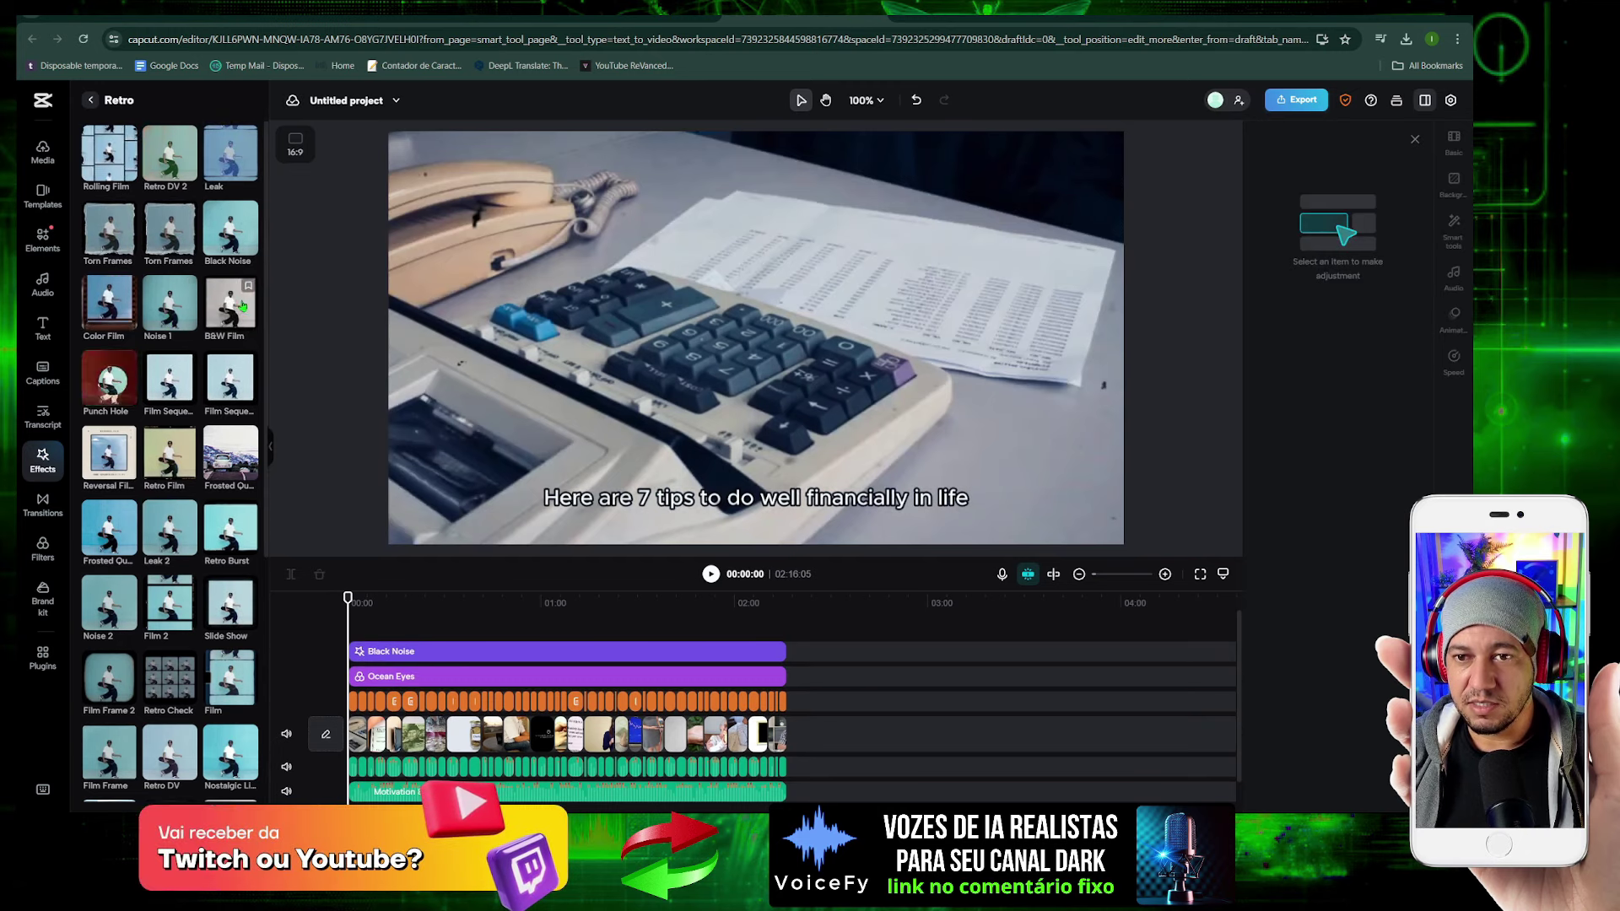
Add the Retro DV 2 effect above Black Noise and extend both of its ends to cover the whole video
{"action": "scroll", "coordinate": [209, 334], "scroll_direction": "down", "scroll_amount": 3}
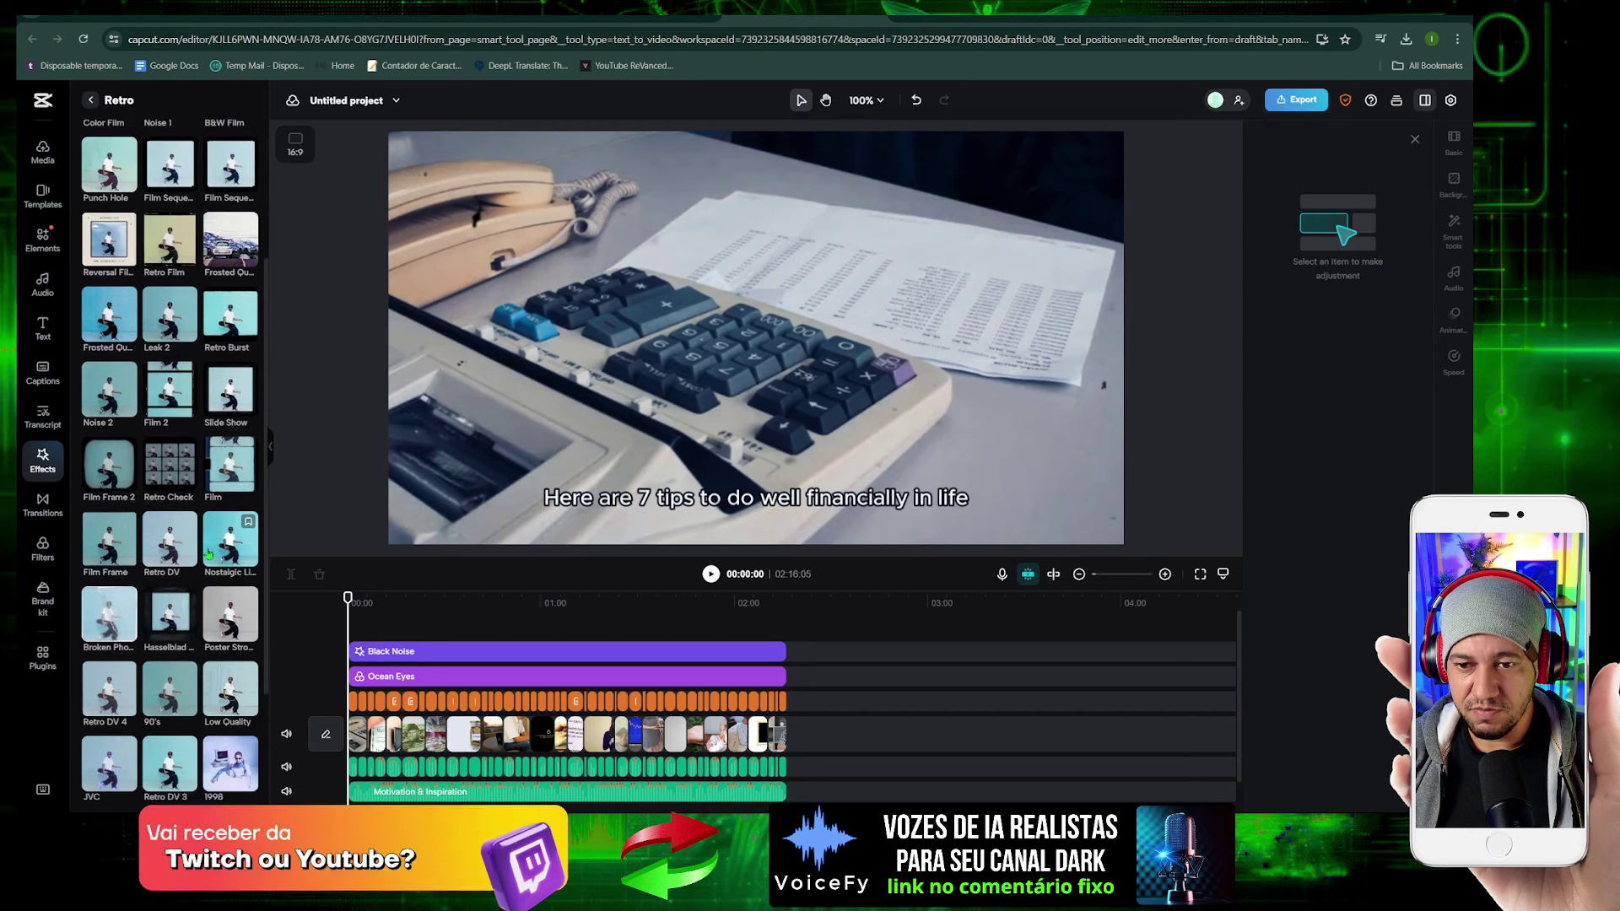
{"action": "scroll", "coordinate": [131, 503], "scroll_direction": "down", "scroll_amount": 2}
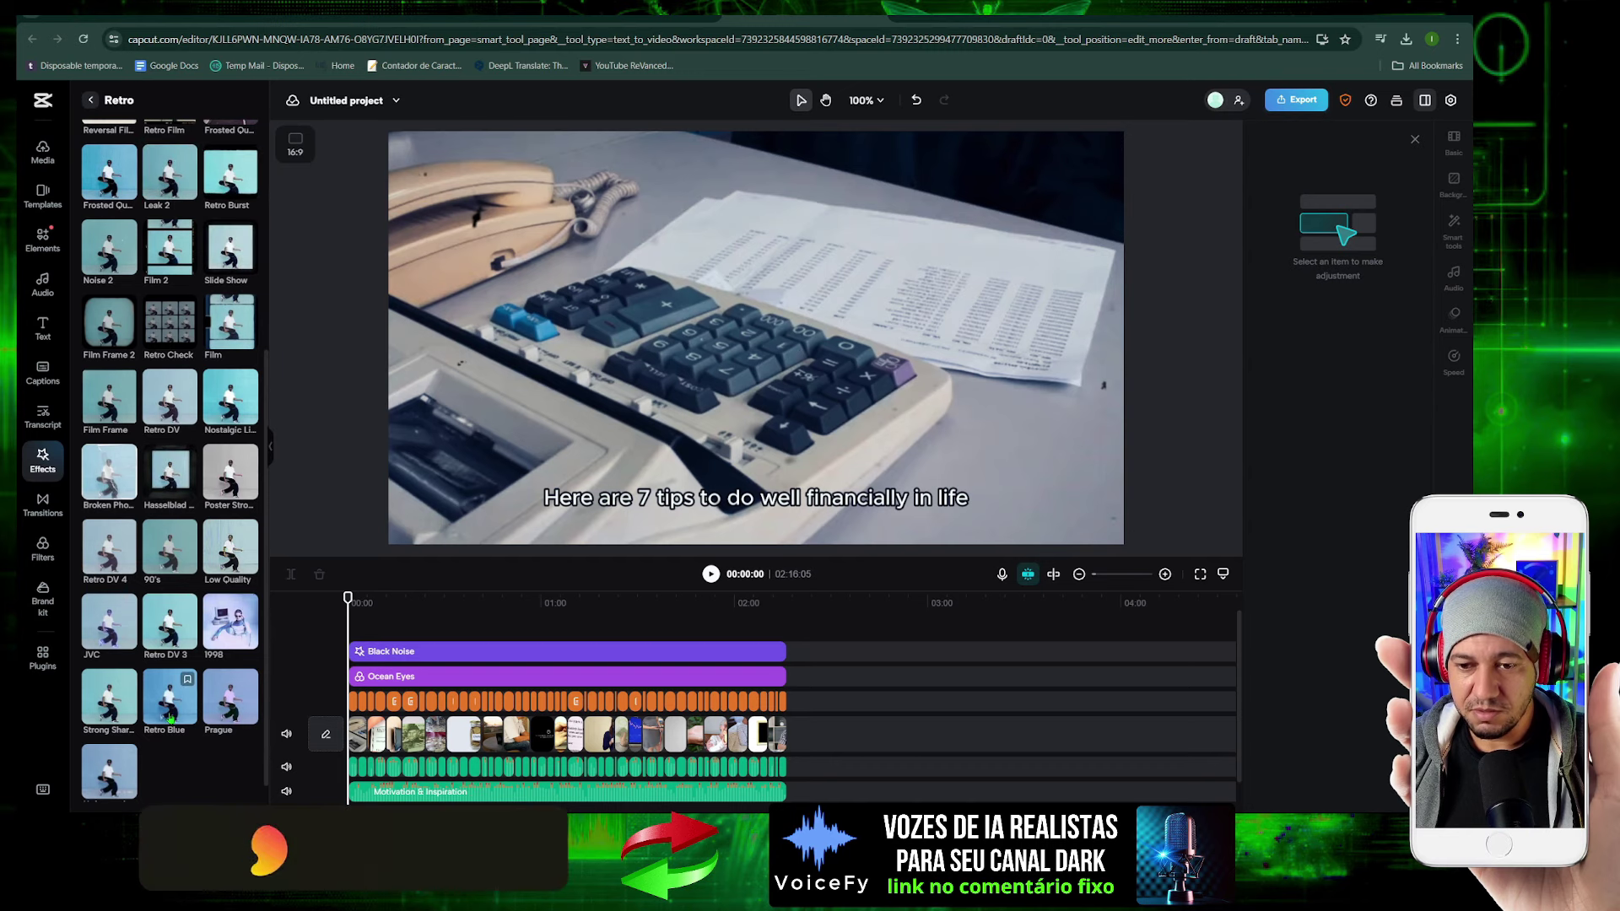
{"action": "scroll", "coordinate": [127, 607], "scroll_direction": "up", "scroll_amount": 5}
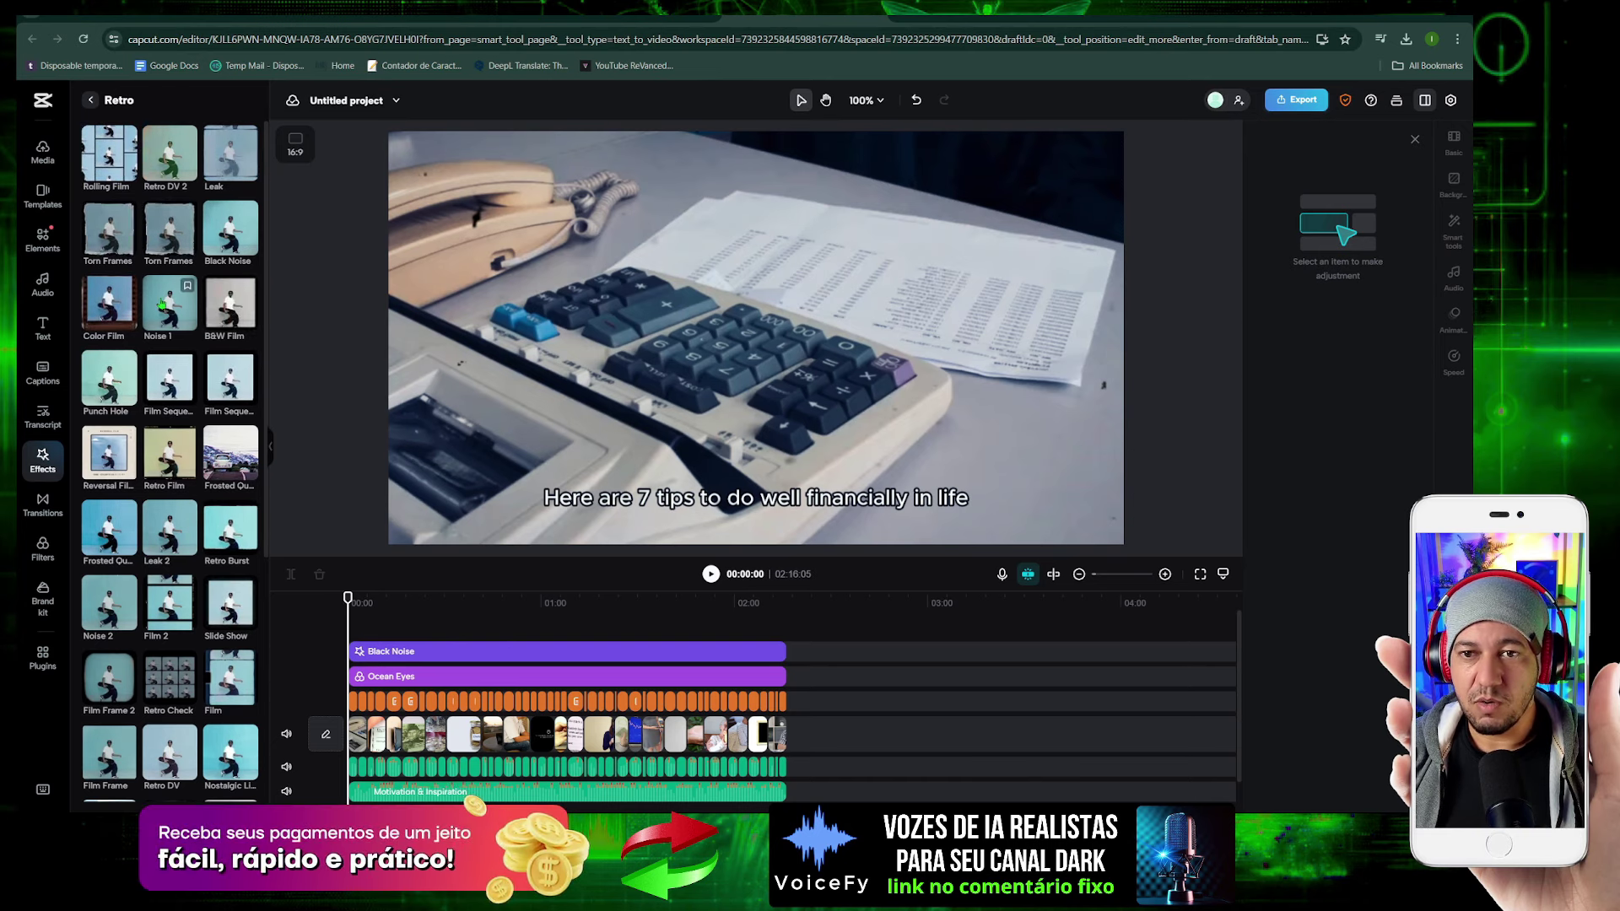
{"action": "left_click_drag", "start_coordinate": [183, 235], "coordinate": [412, 631]}
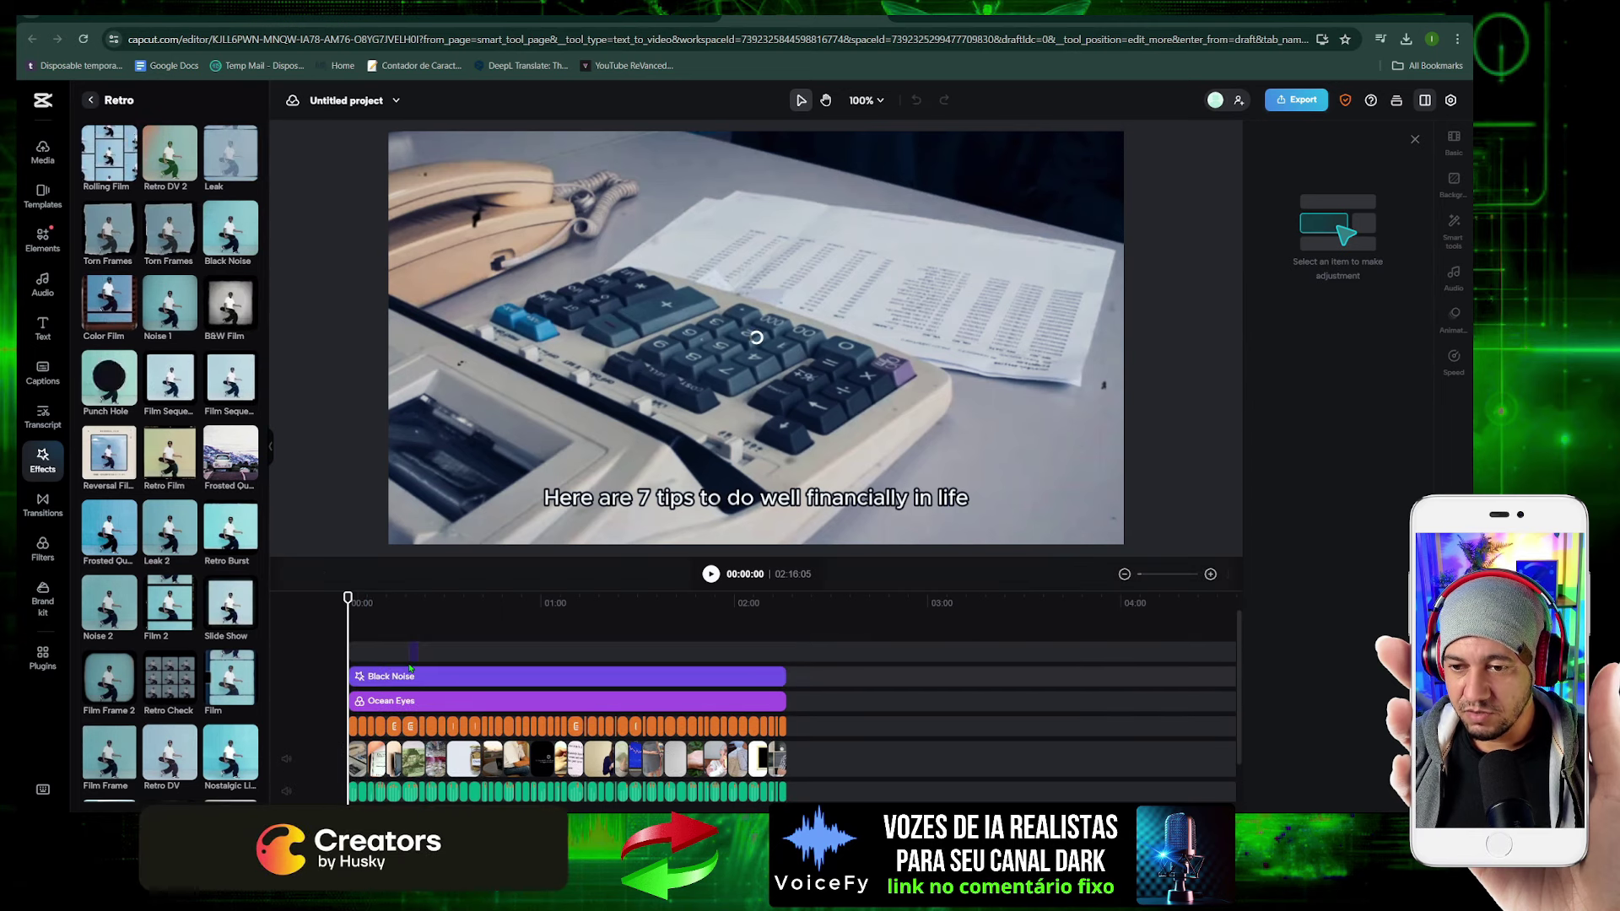
{"action": "left_click", "coordinate": [413, 651]}
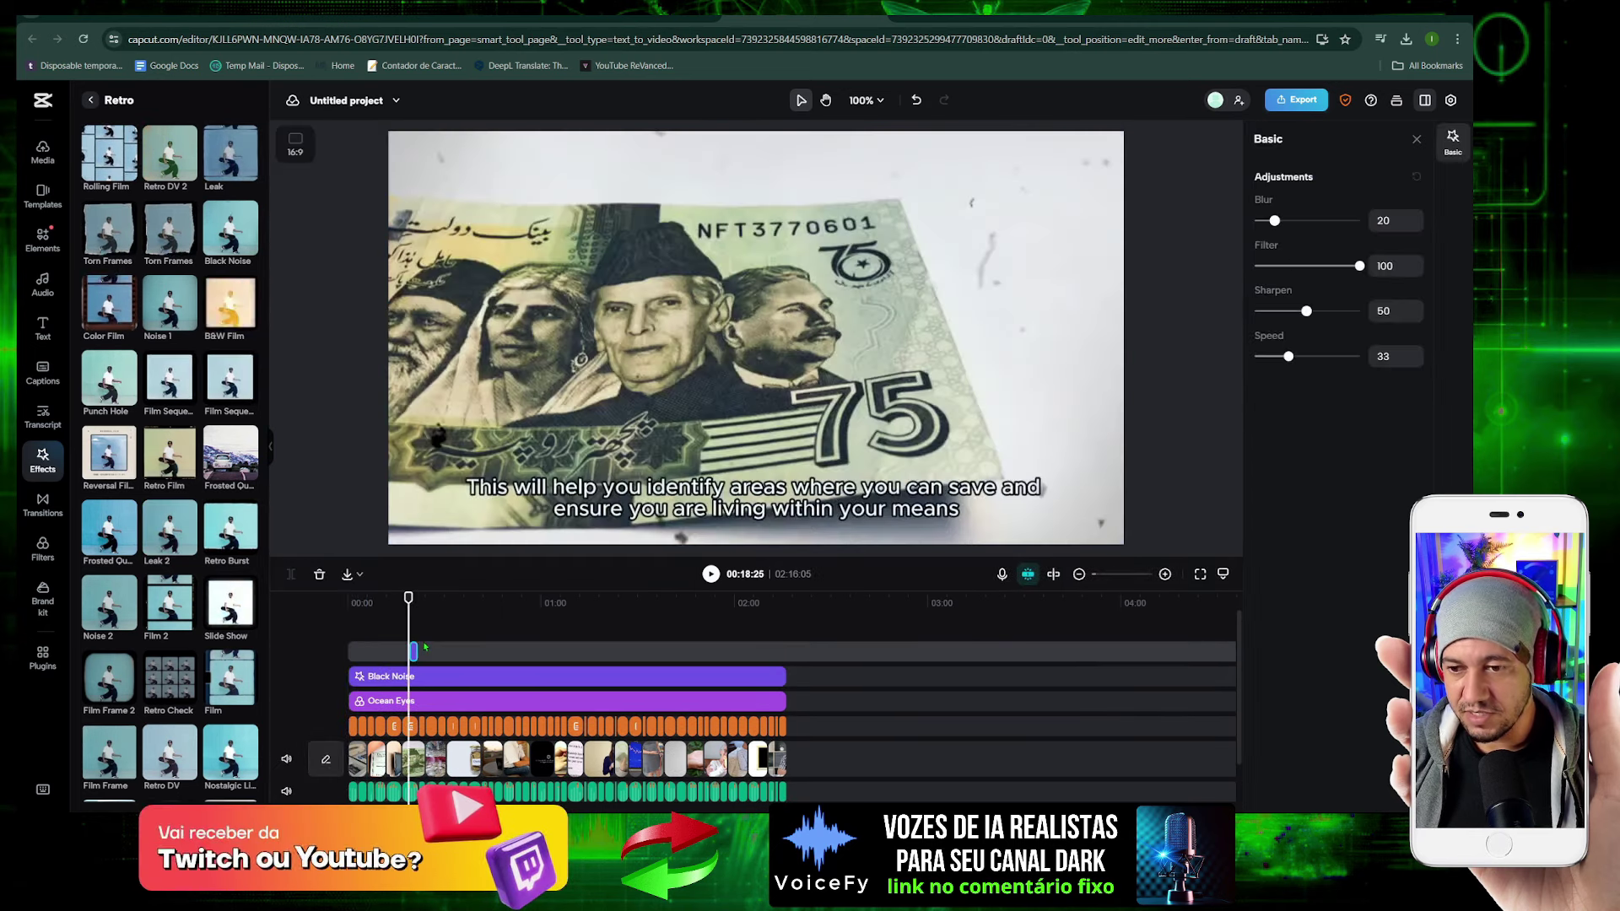
{"action": "left_click_drag", "start_coordinate": [414, 648], "coordinate": [788, 643]}
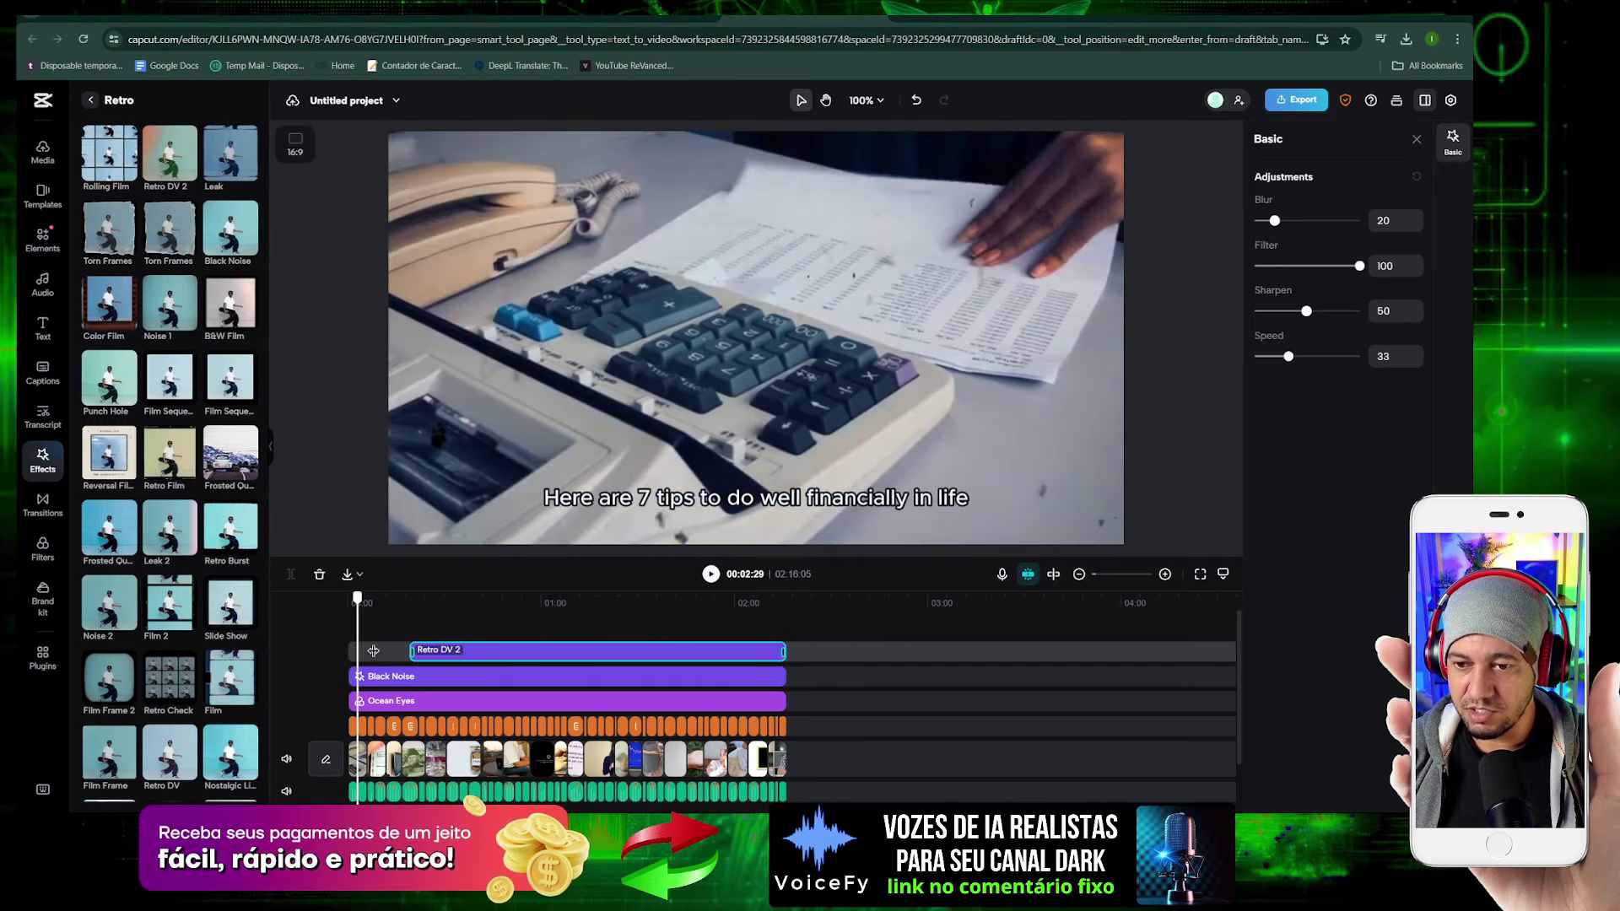
{"action": "left_click", "coordinate": [471, 649]}
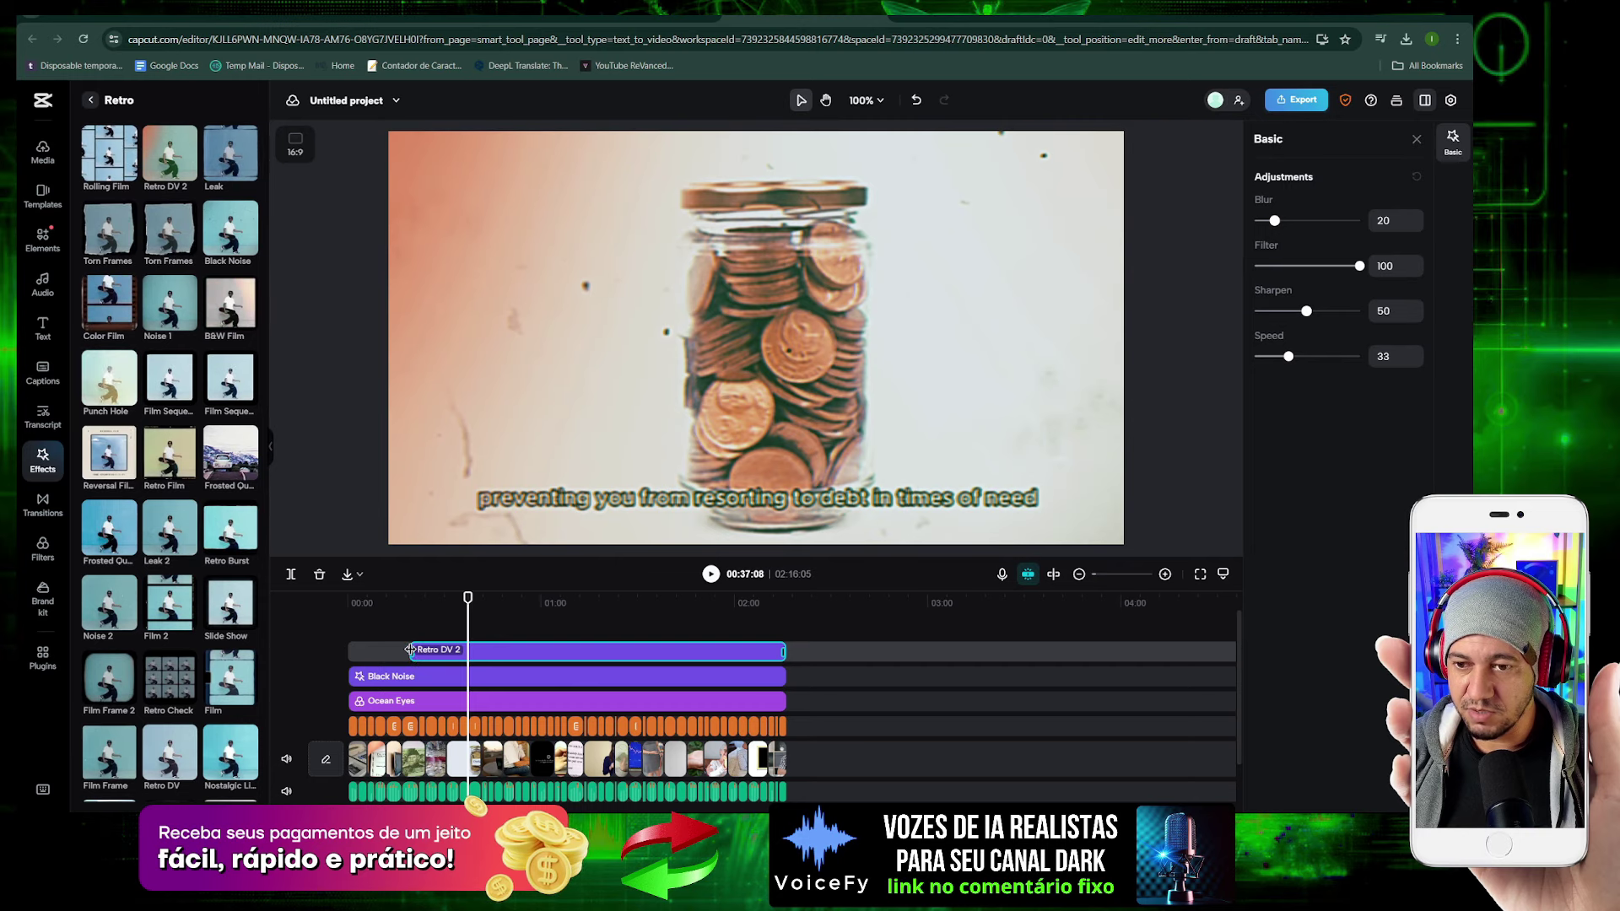
{"action": "left_click_drag", "start_coordinate": [410, 649], "coordinate": [639, 631]}
{"action": "left_click", "coordinate": [398, 598]}
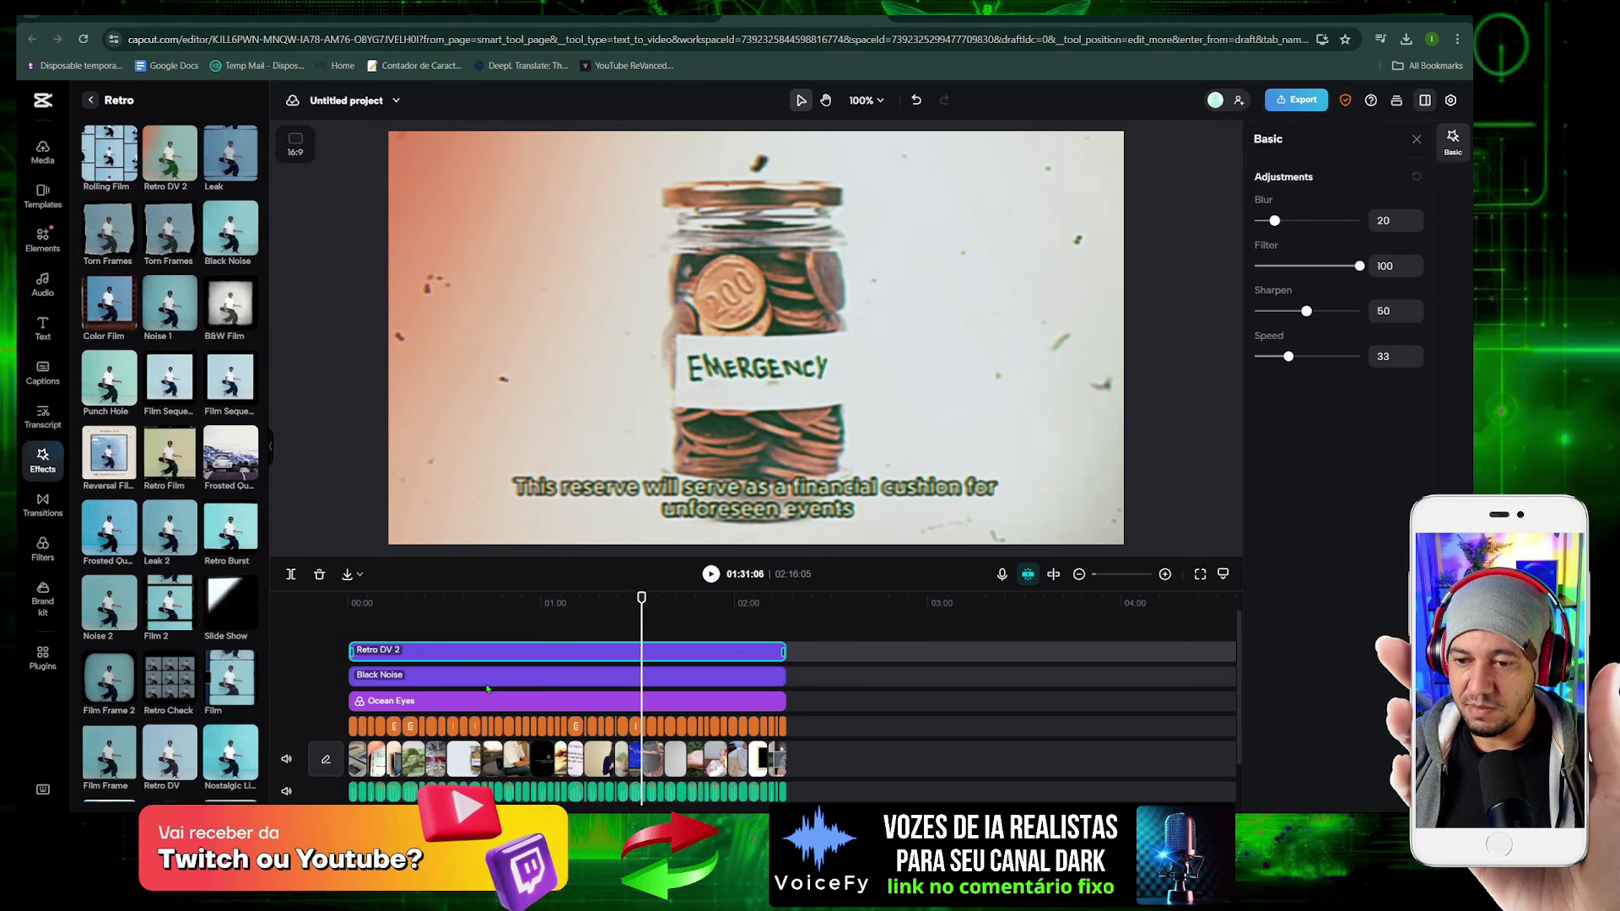
Add the Then and Now transition between the first two clips, set its duration to 0.8s, and apply it to all clips
{"action": "scroll", "coordinate": [487, 689], "scroll_direction": "up", "scroll_amount": 5}
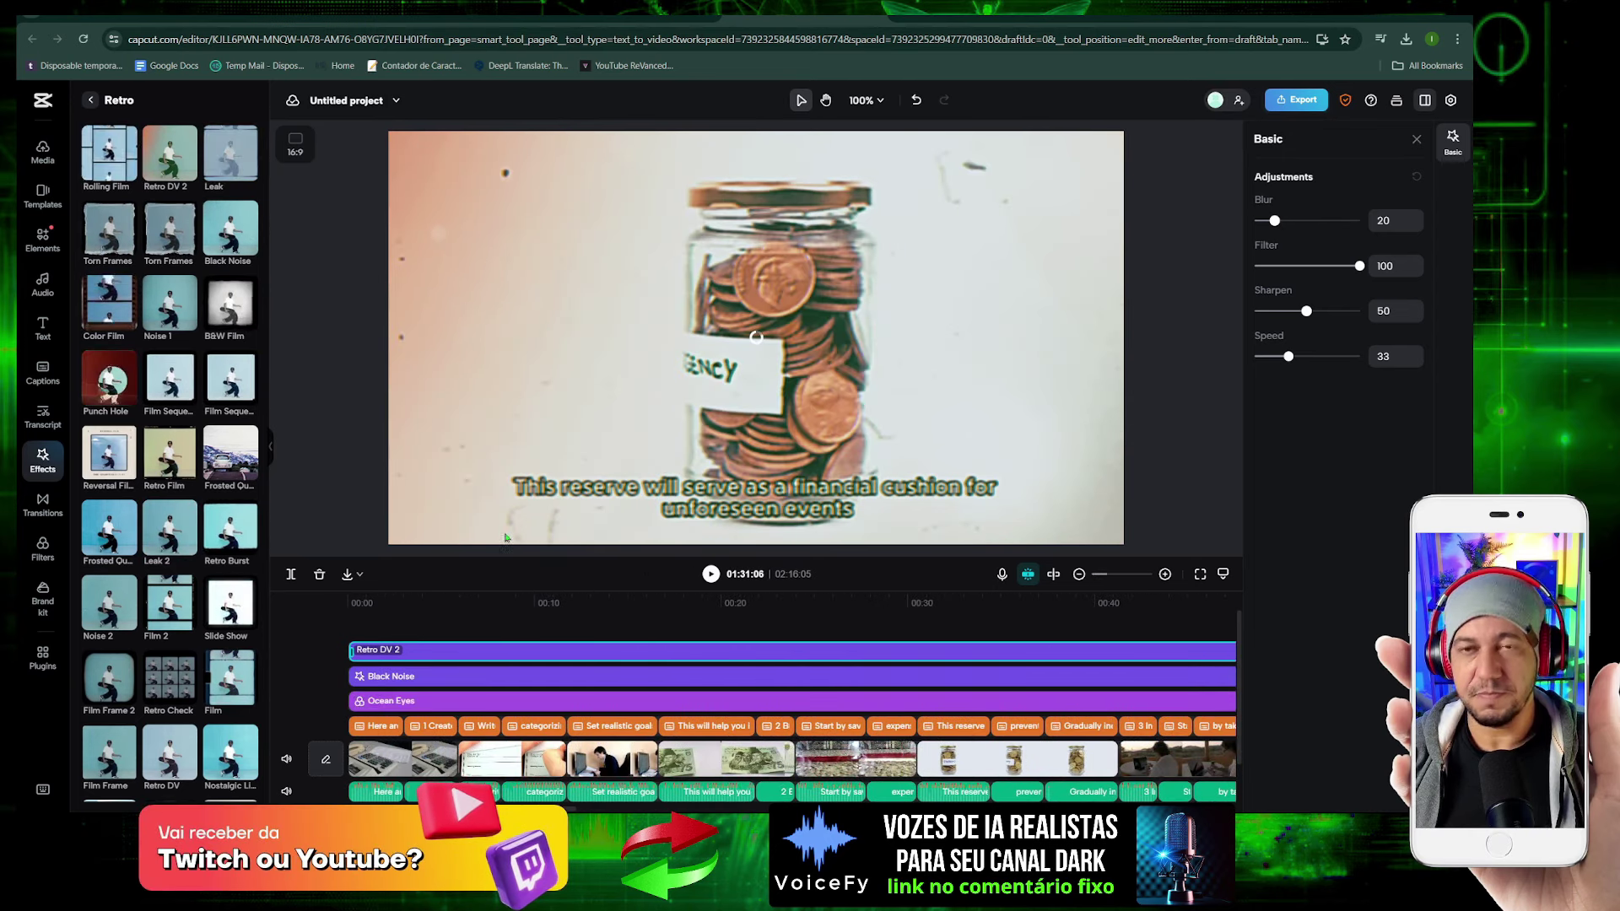
{"action": "left_click", "coordinate": [54, 516]}
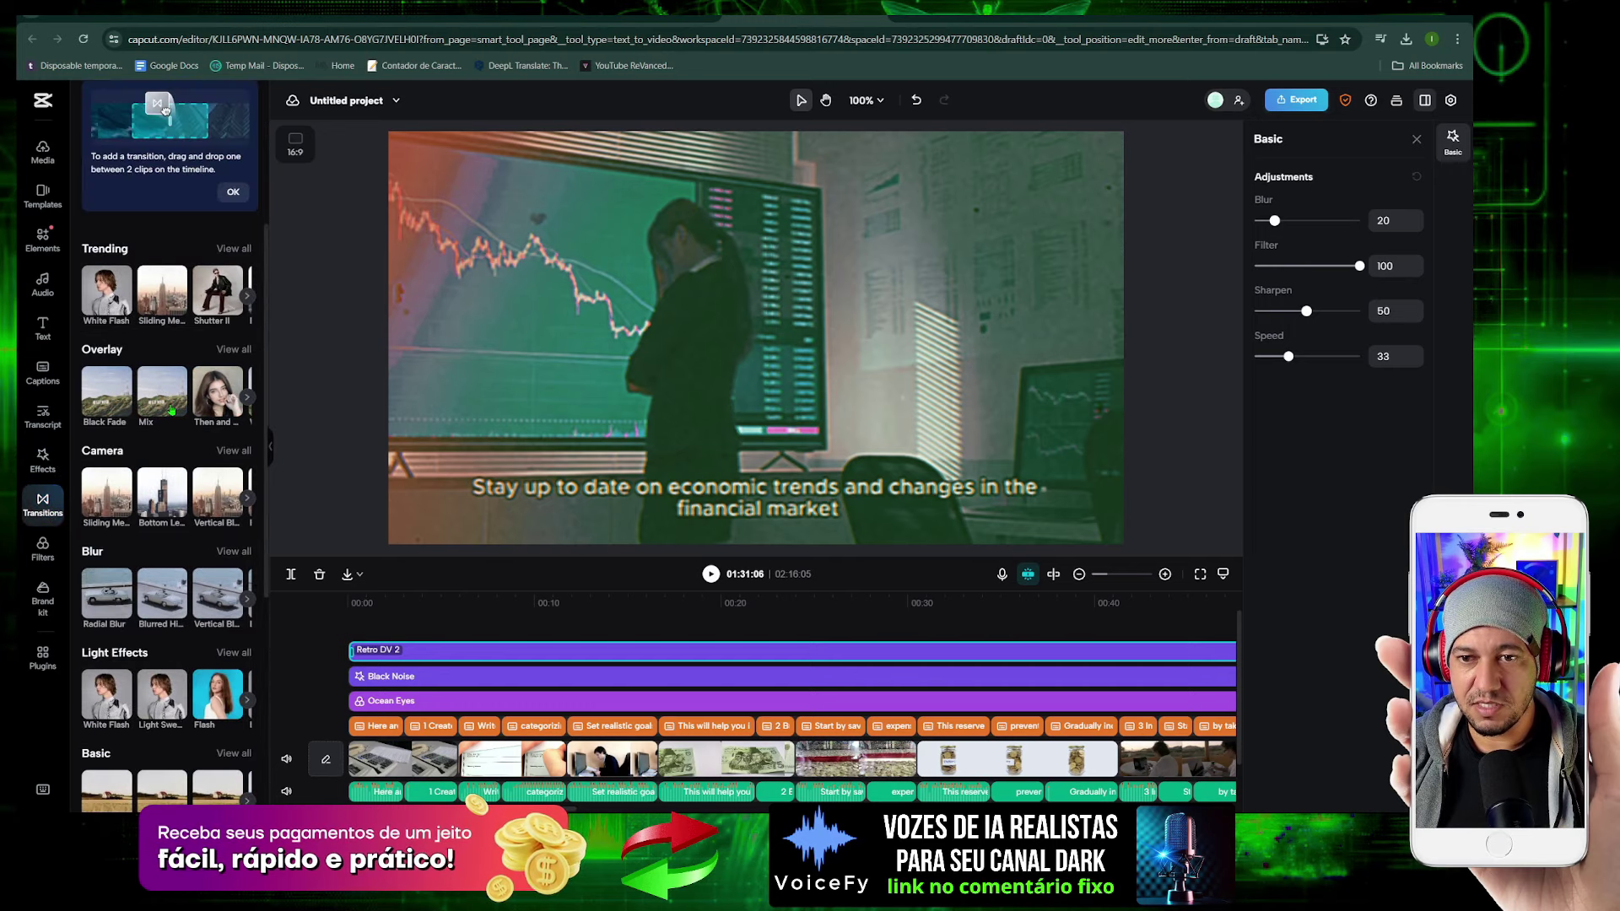
{"action": "mouse_move", "coordinate": [171, 411]}
{"action": "left_mouse_down"}
{"action": "mouse_move", "coordinate": [390, 677]}
{"action": "mouse_move", "coordinate": [400, 746]}
{"action": "left_mouse_up"}
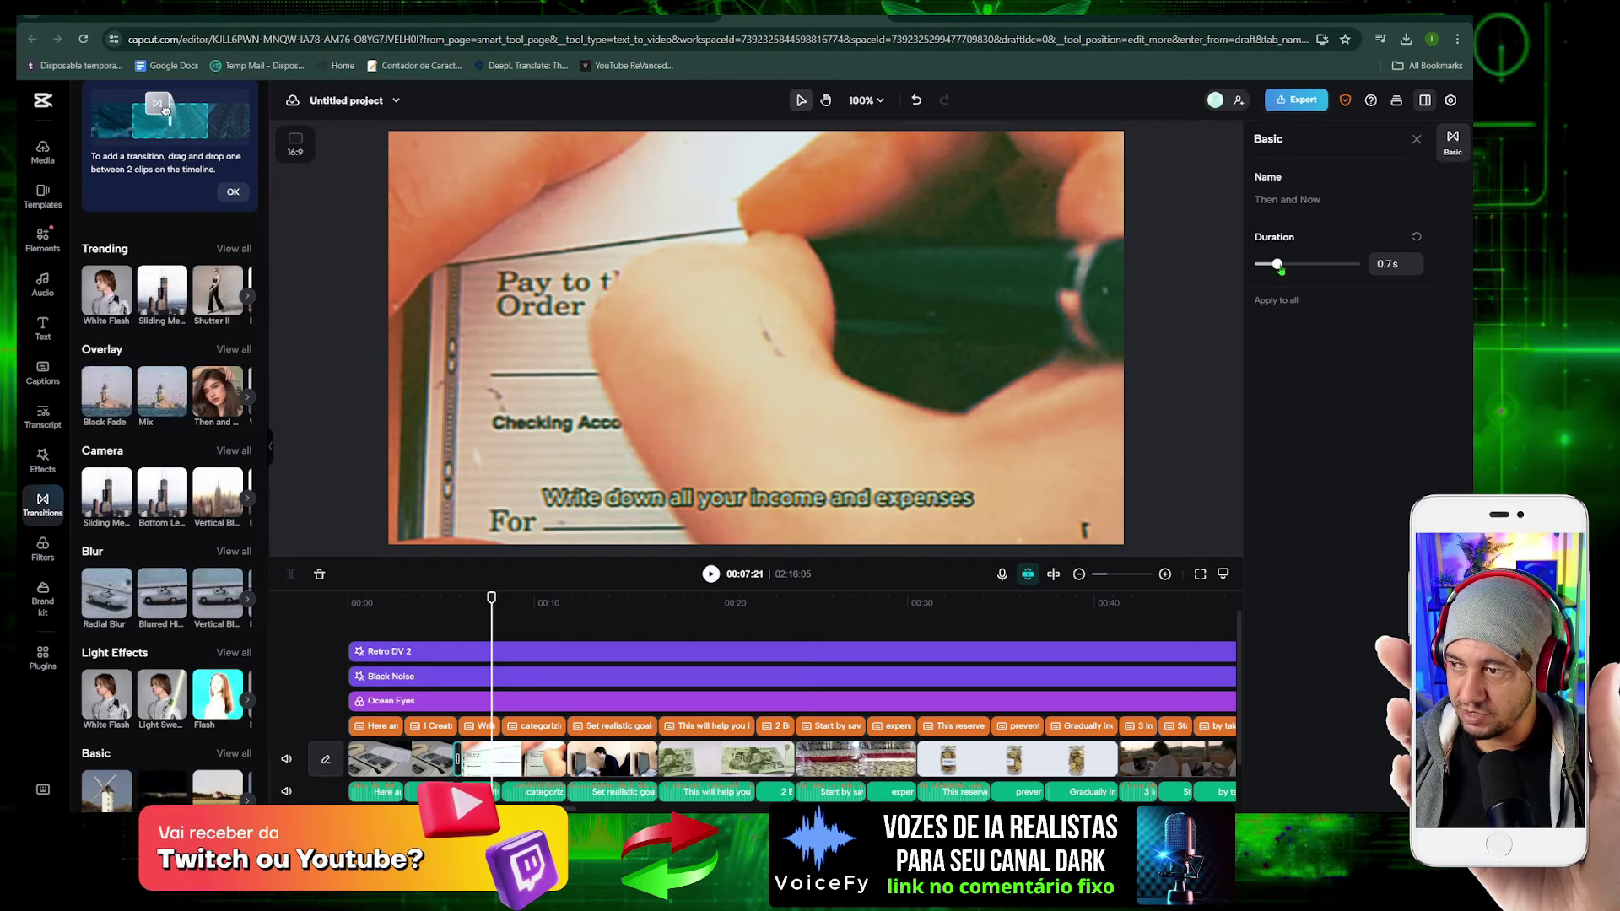
{"action": "left_click_drag", "start_coordinate": [1280, 269], "coordinate": [1282, 268]}
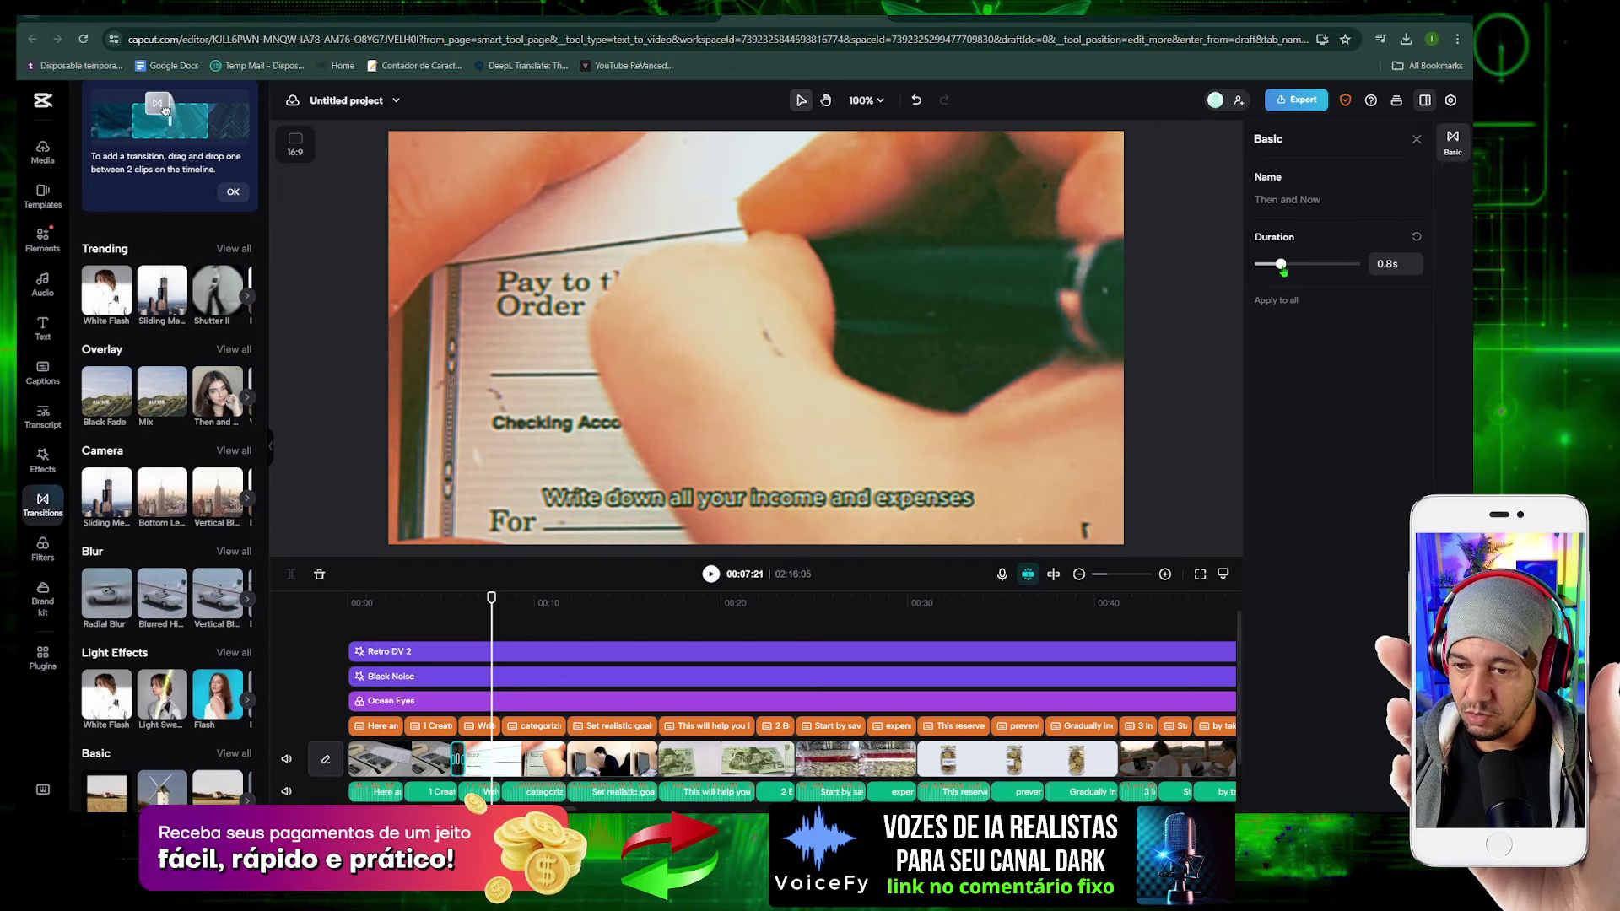
{"action": "left_click", "coordinate": [1266, 306]}
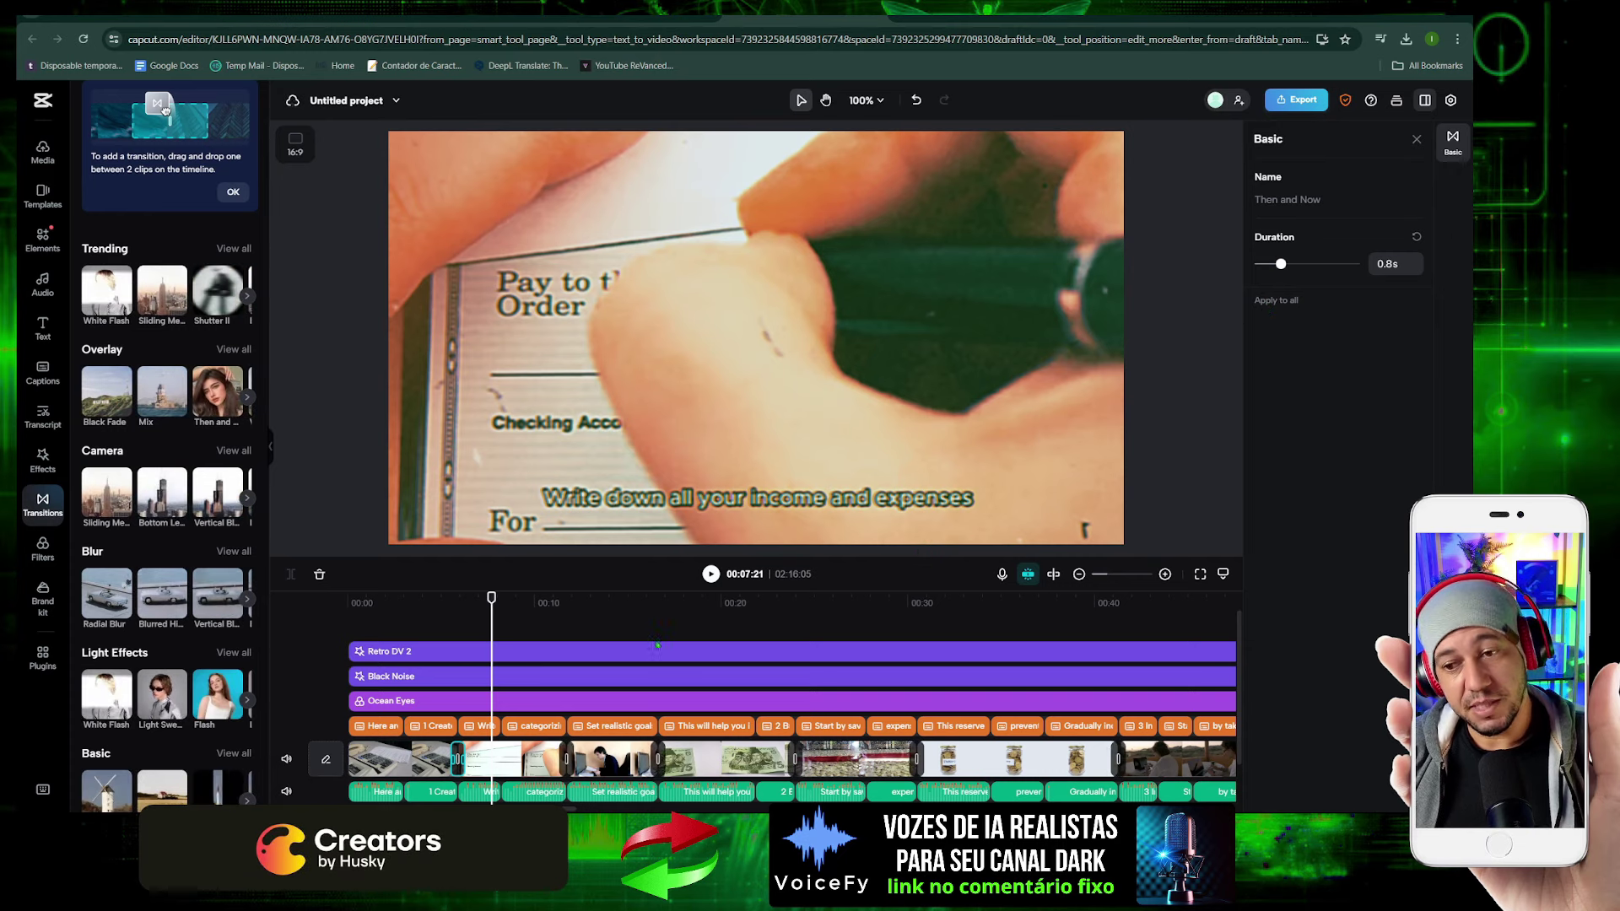
Preview the transitions from about 5 to 17 seconds, dismiss the transition tip, and scrub to about 22 seconds
{"action": "left_click", "coordinate": [446, 602]}
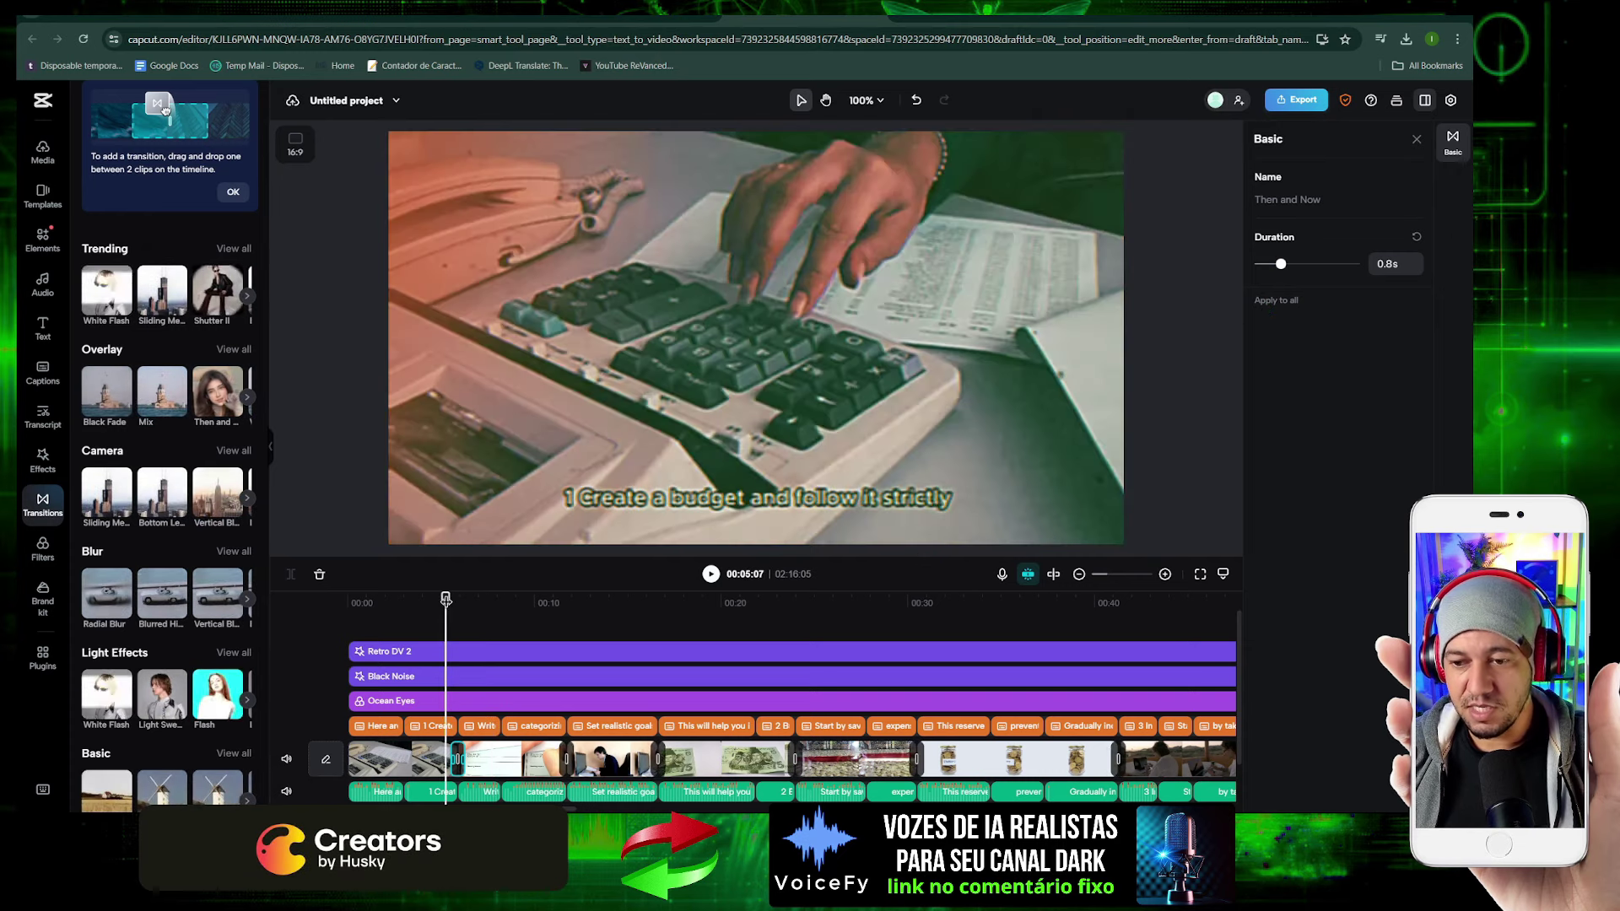
{"action": "left_click", "coordinate": [711, 574]}
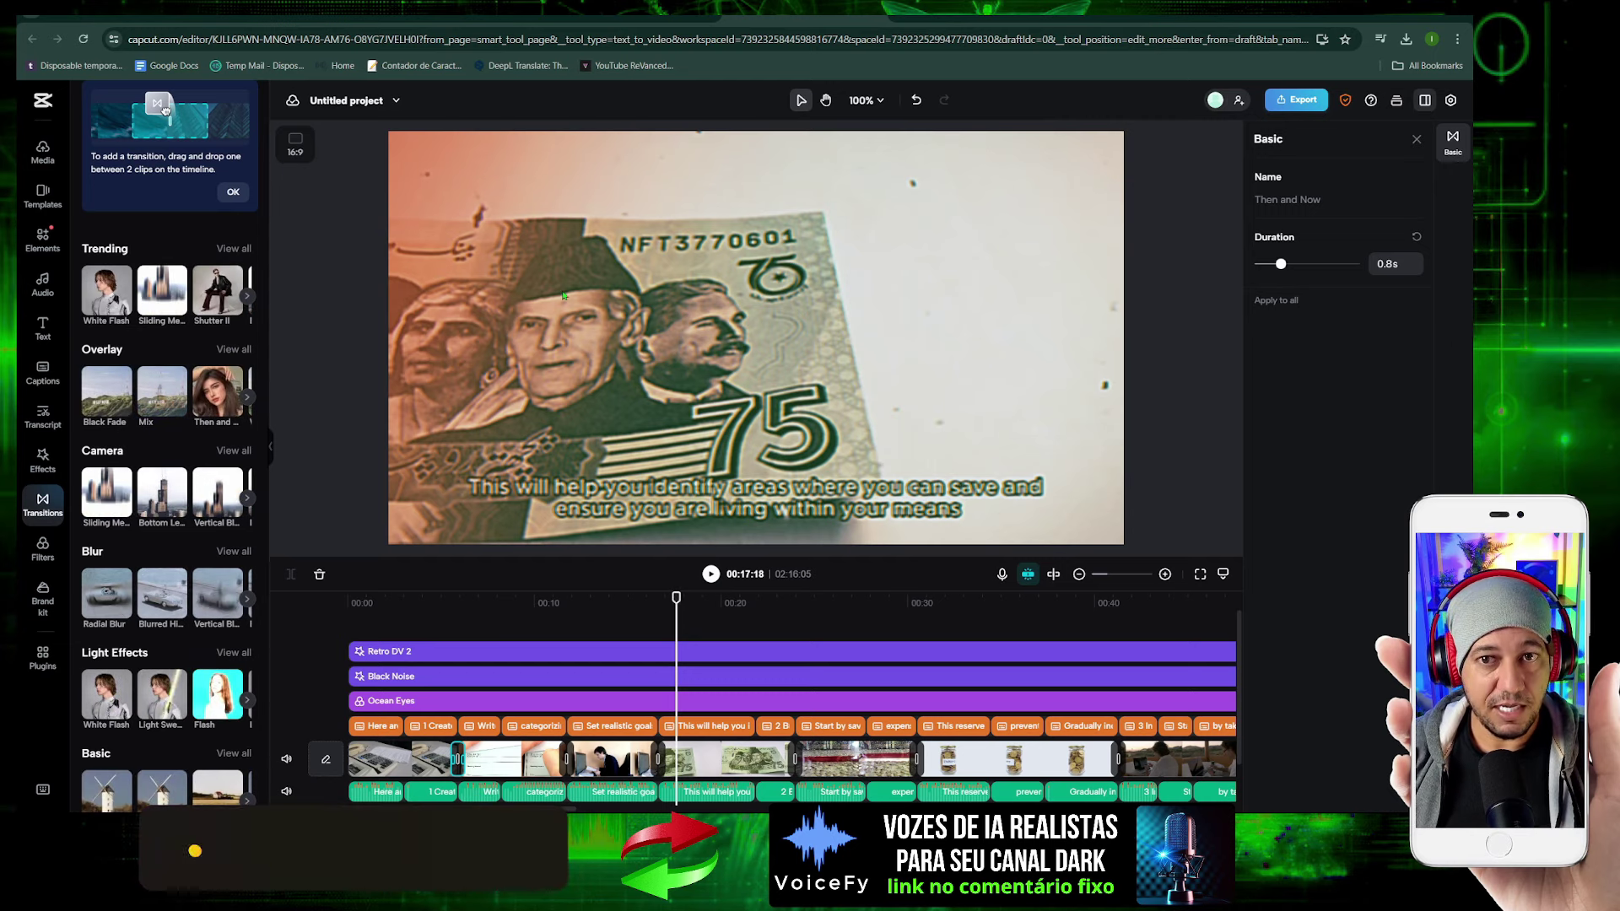
{"action": "left_click", "coordinate": [233, 196]}
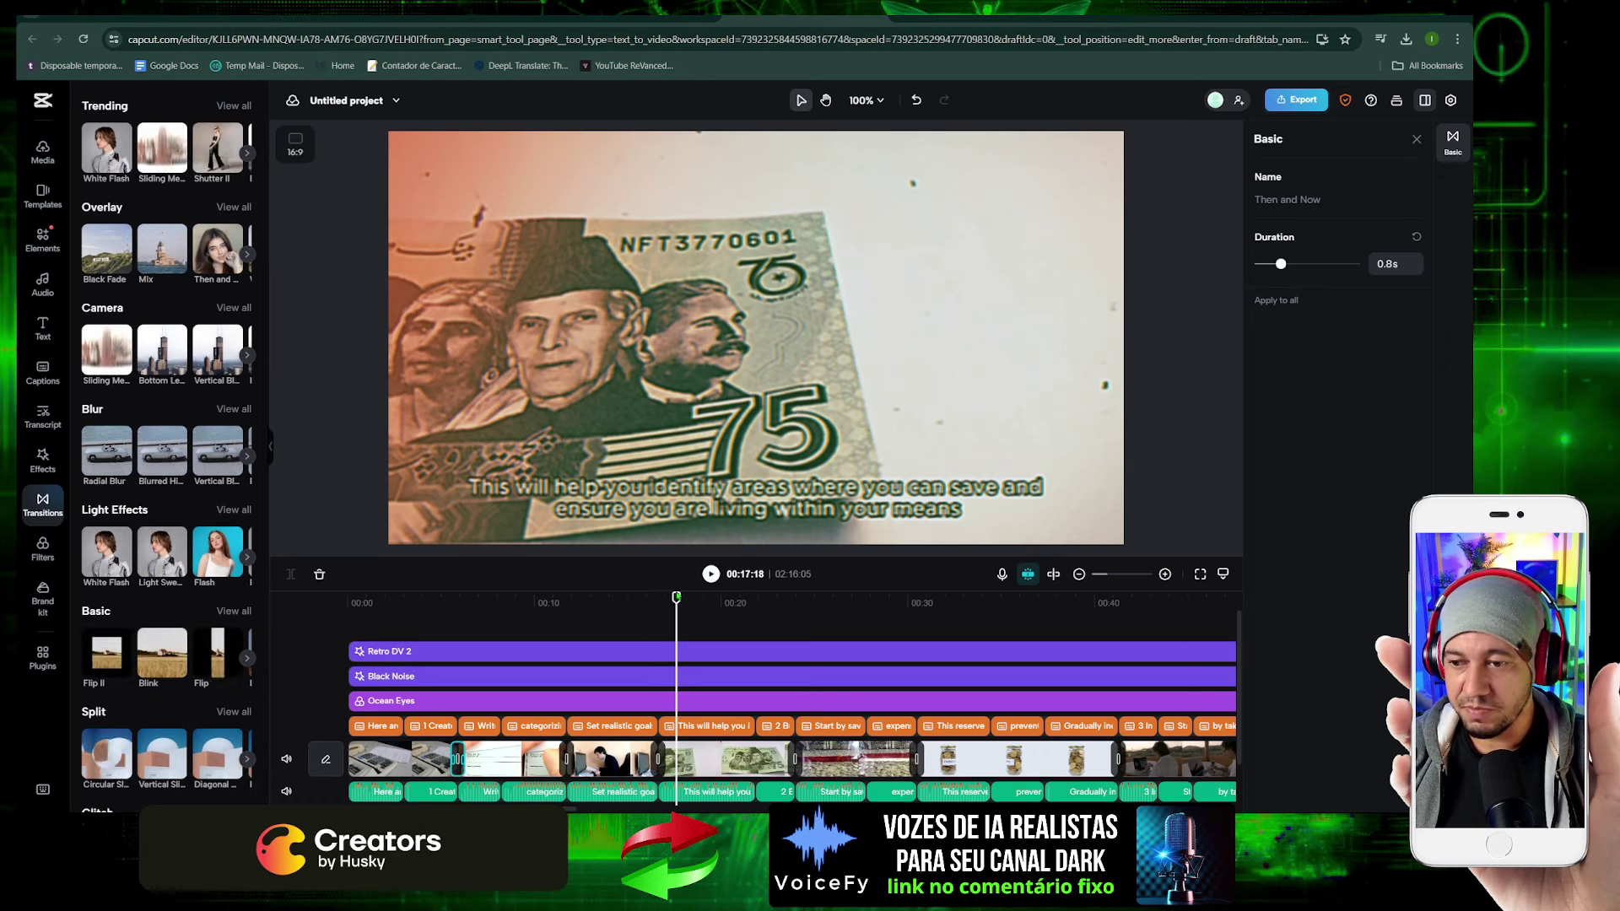
{"action": "left_click_drag", "start_coordinate": [675, 597], "coordinate": [767, 599]}
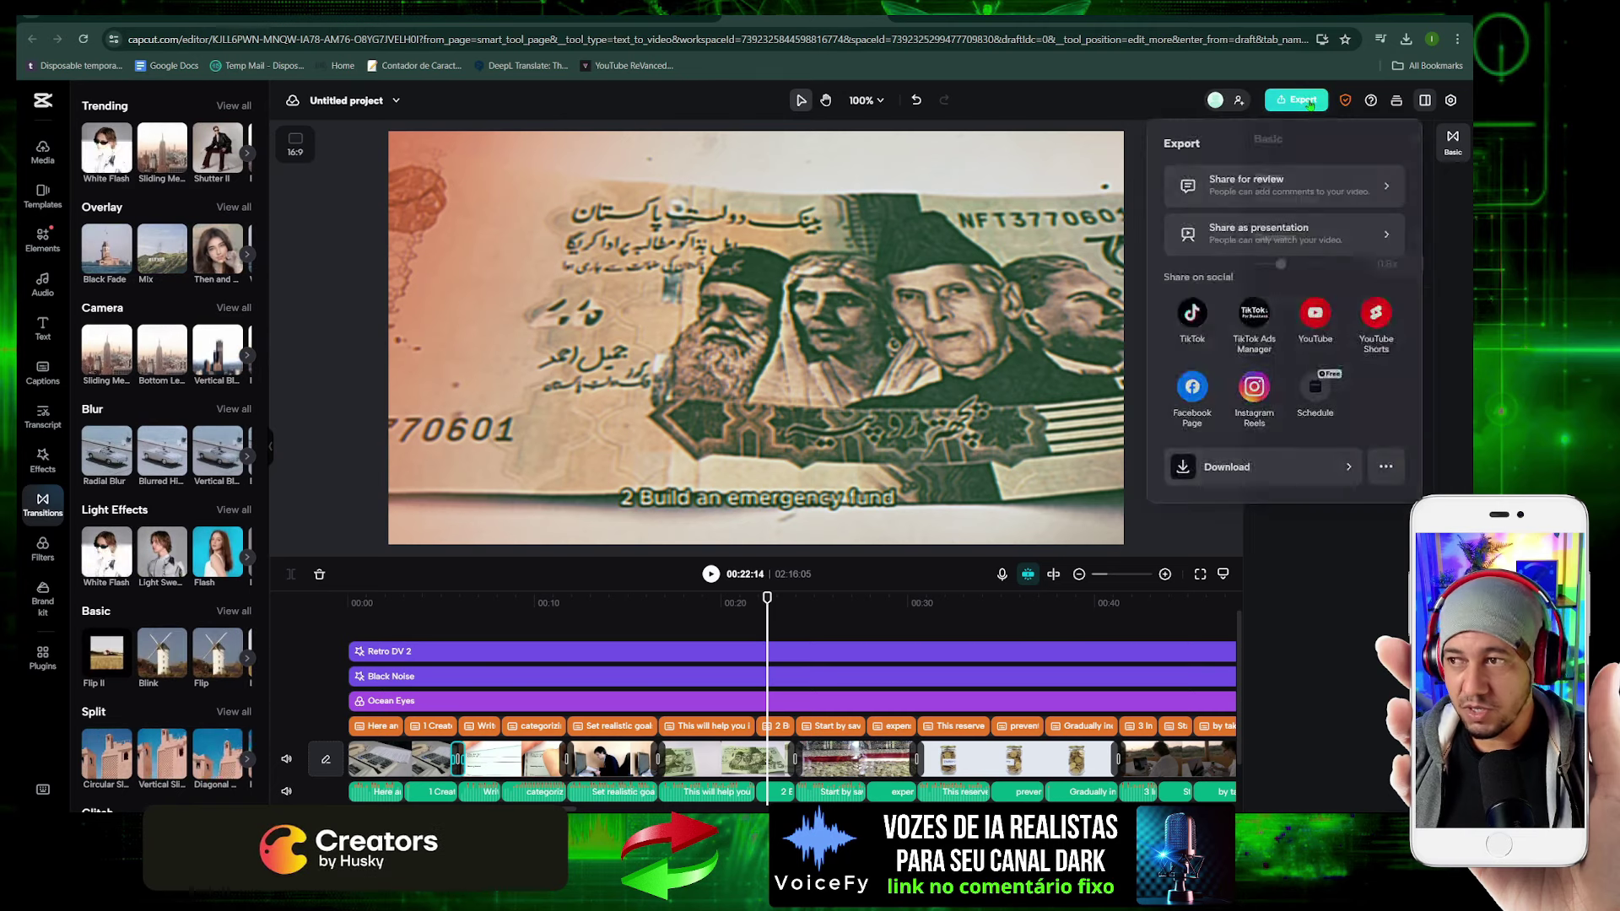
Review the video's download settings without exporting, and switch back to the Video generated page
{"action": "left_click", "coordinate": [1323, 475]}
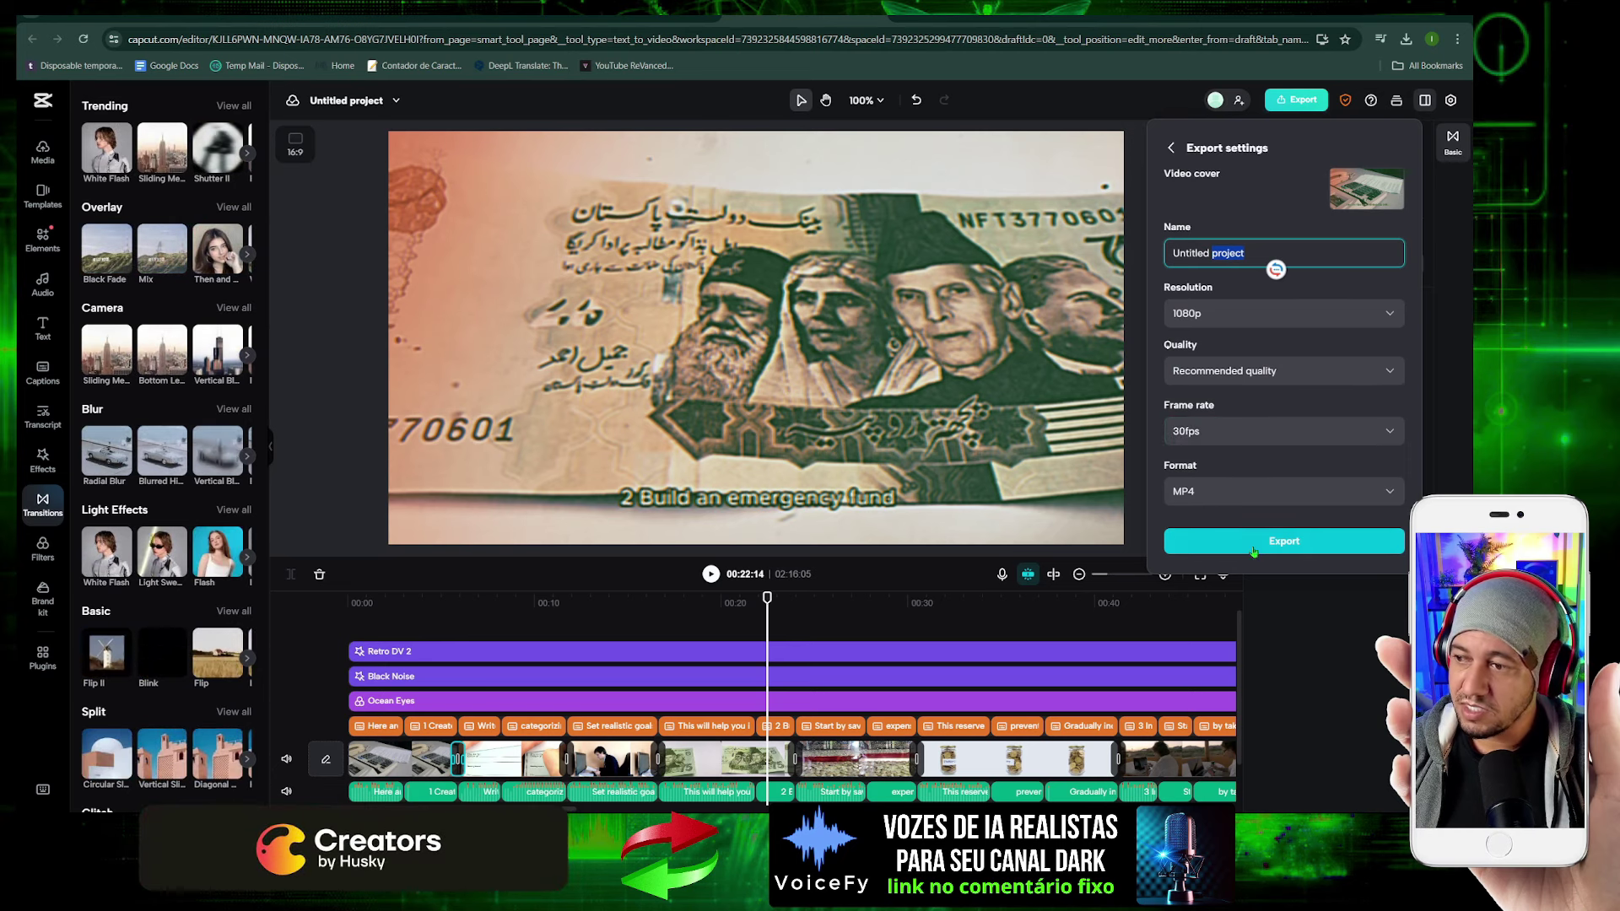
{"action": "left_click", "coordinate": [690, 125]}
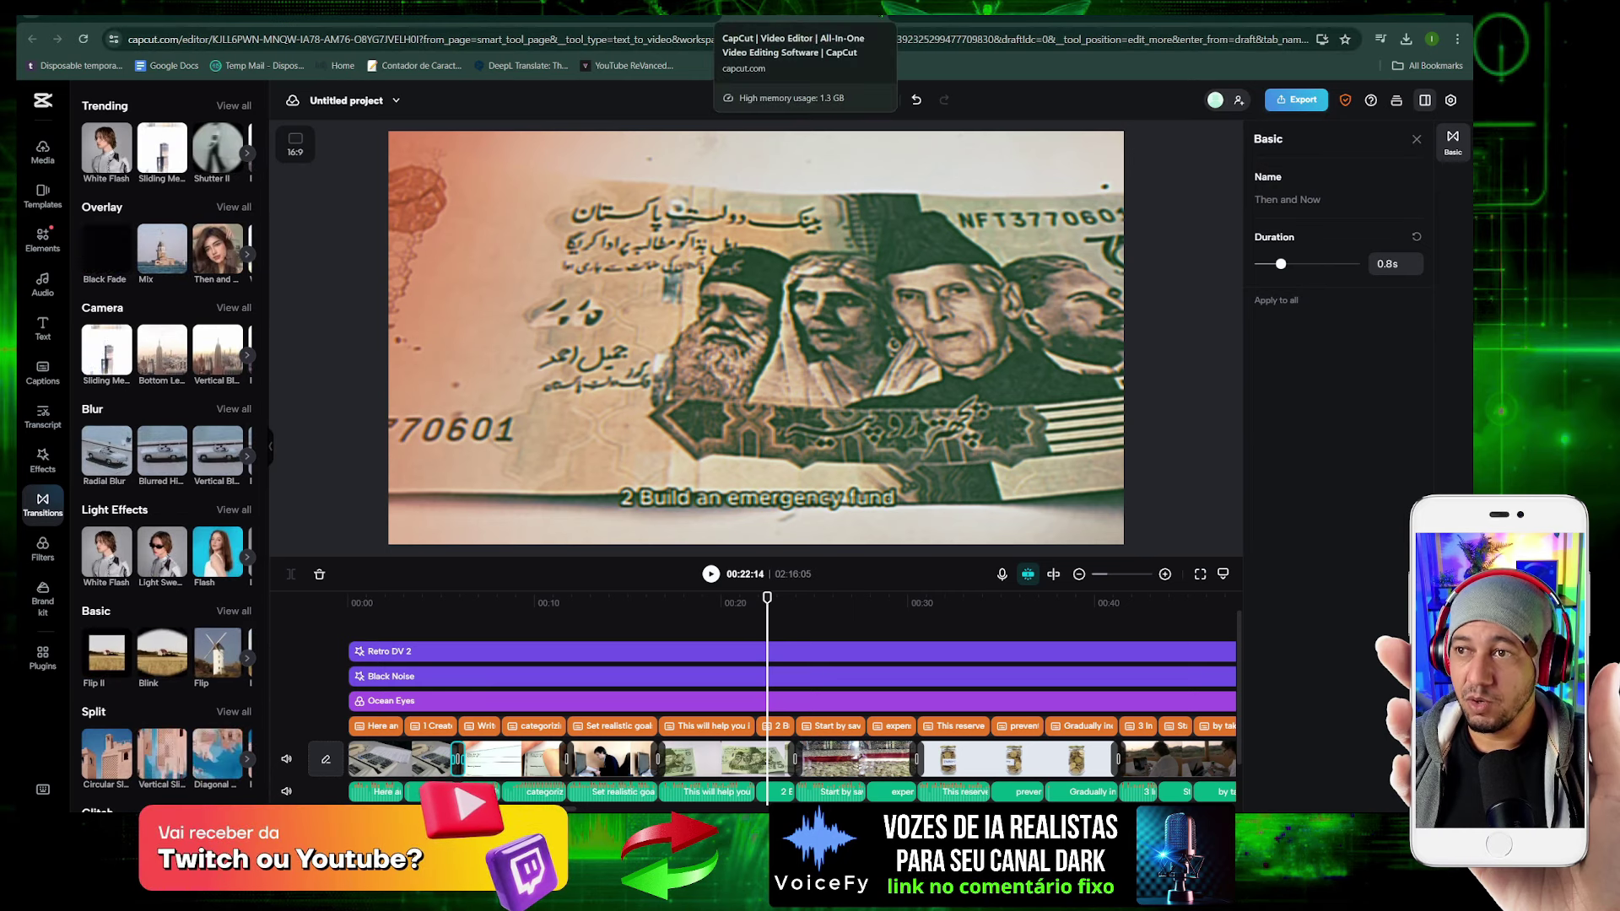
{"action": "left_click", "coordinate": [759, 8]}
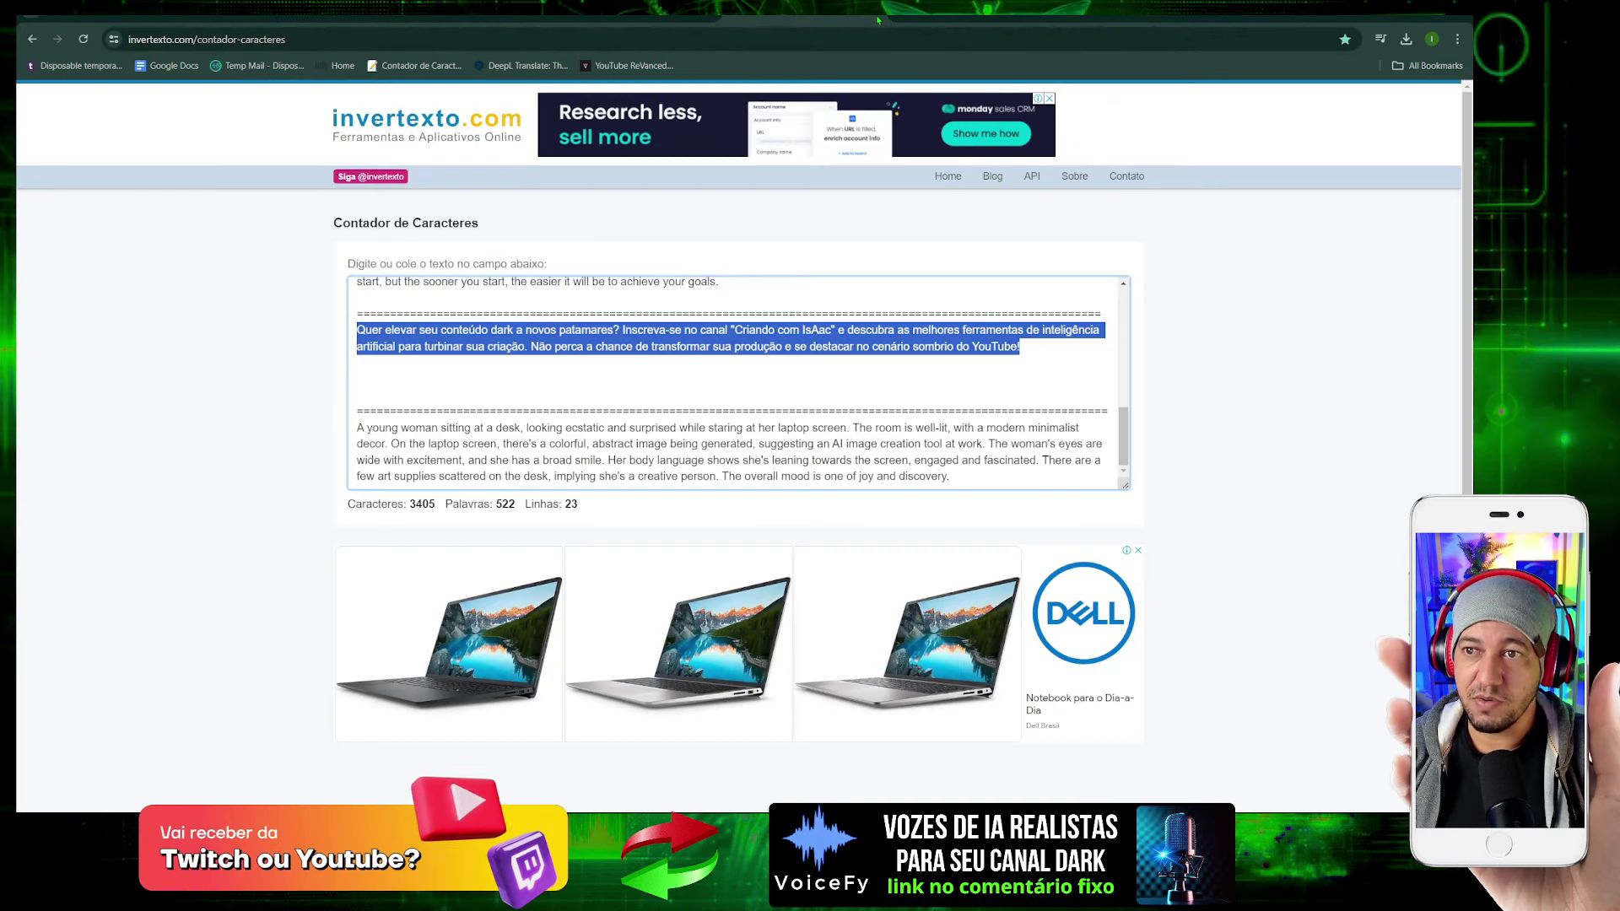
{"action": "left_click", "coordinate": [624, 12]}
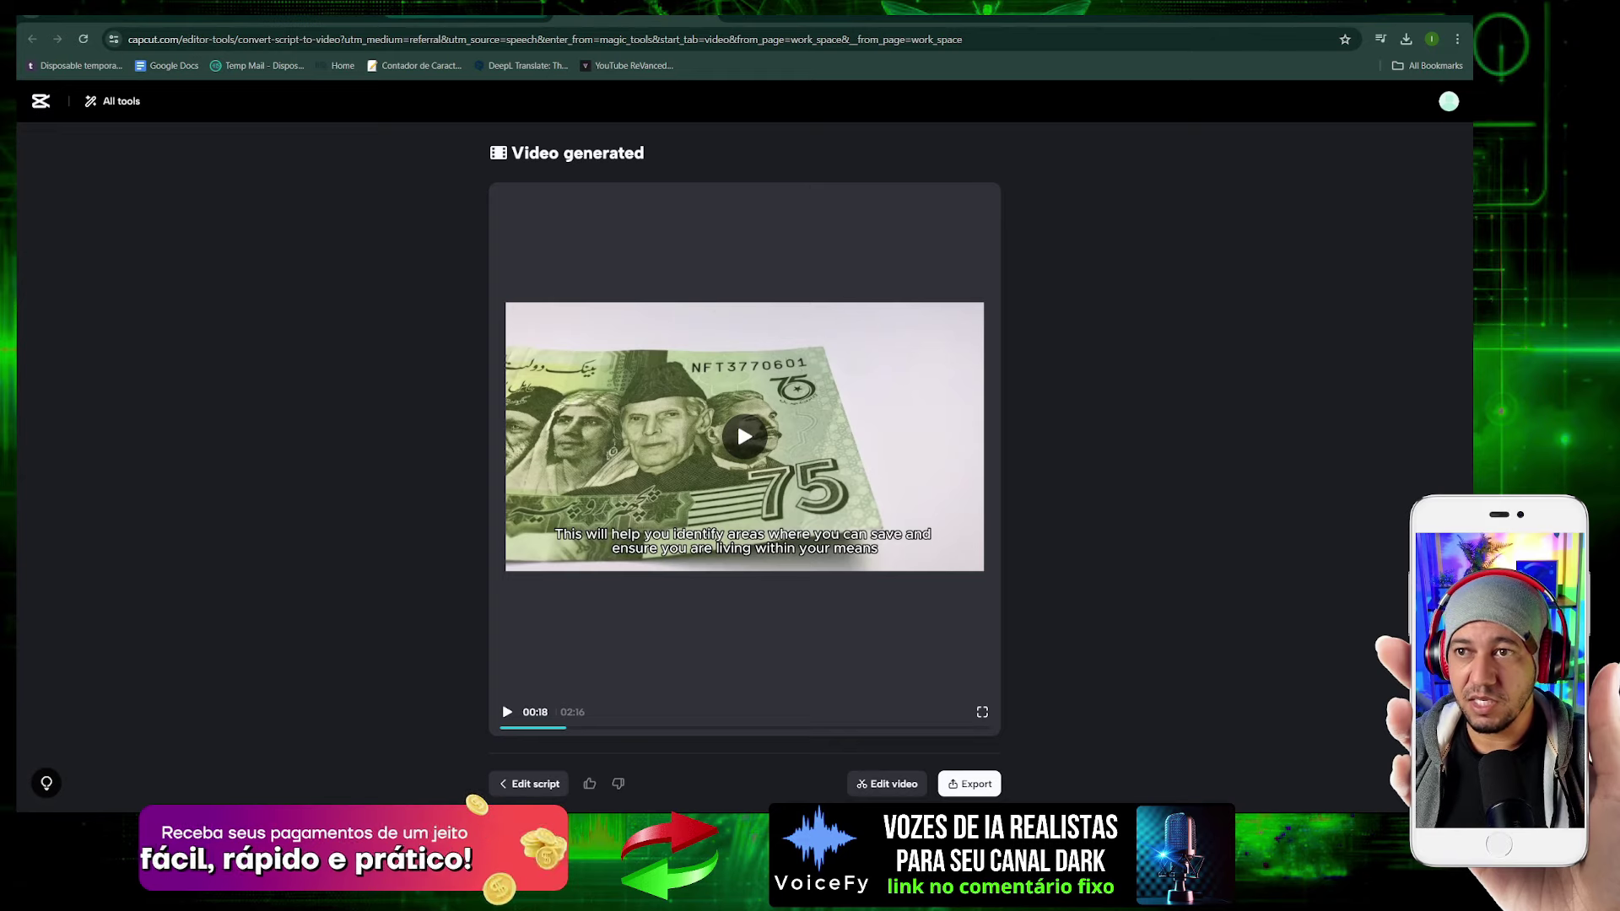
Close the Video generated page without saving its changes and switch to the Dreamina video generation page
{"action": "key", "text": "ctrl+w"}
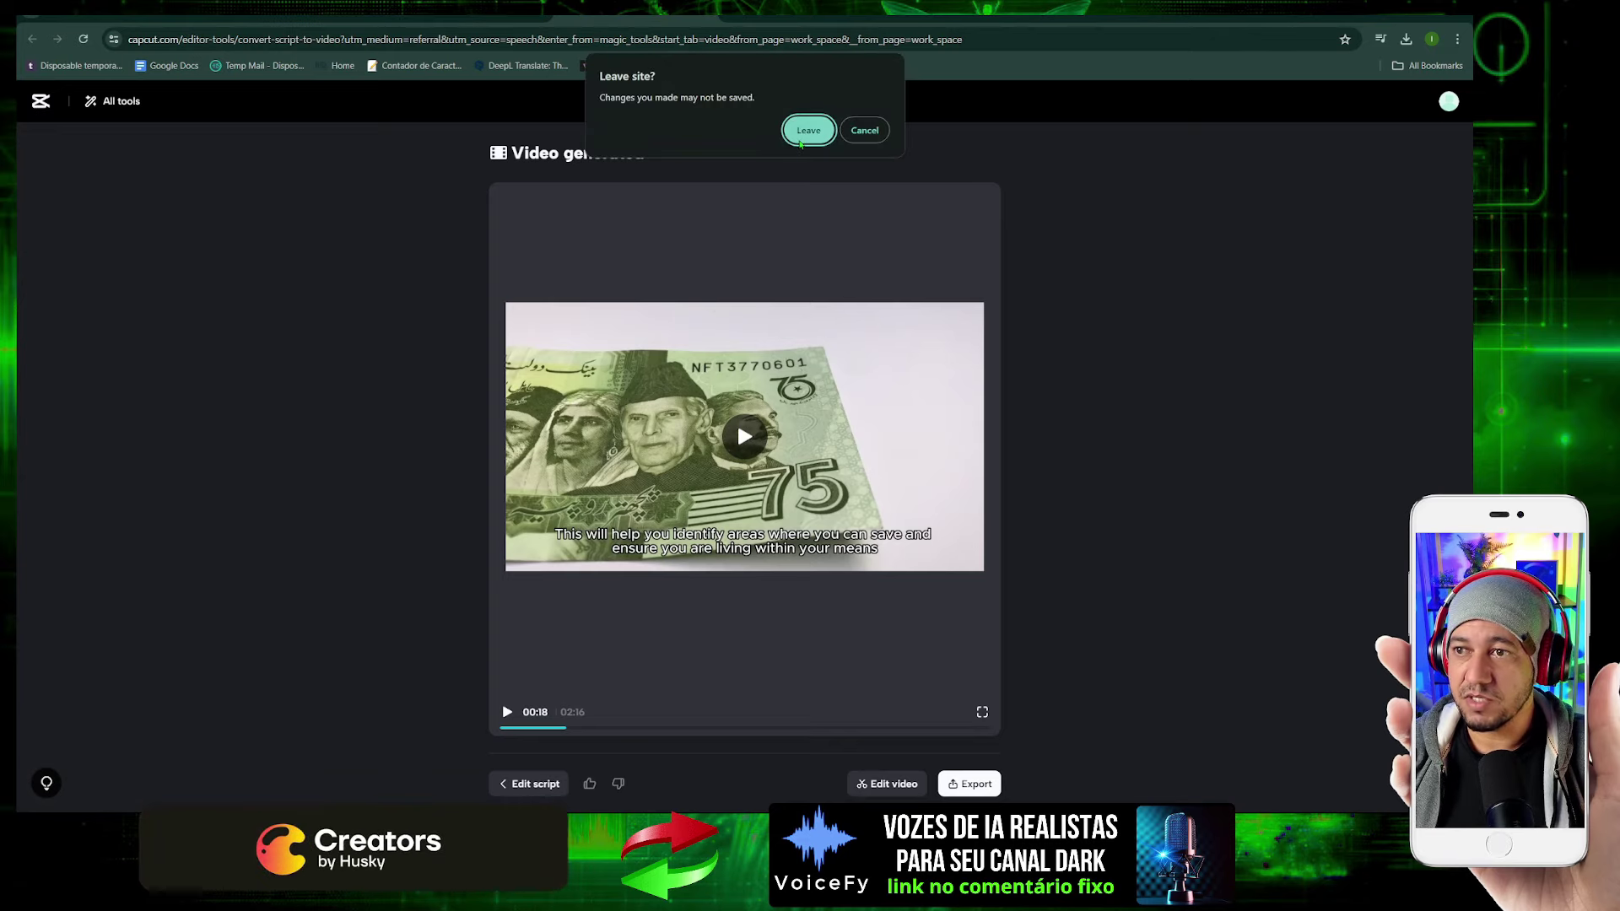
{"action": "left_click", "coordinate": [808, 130]}
{"action": "left_click", "coordinate": [337, 10]}
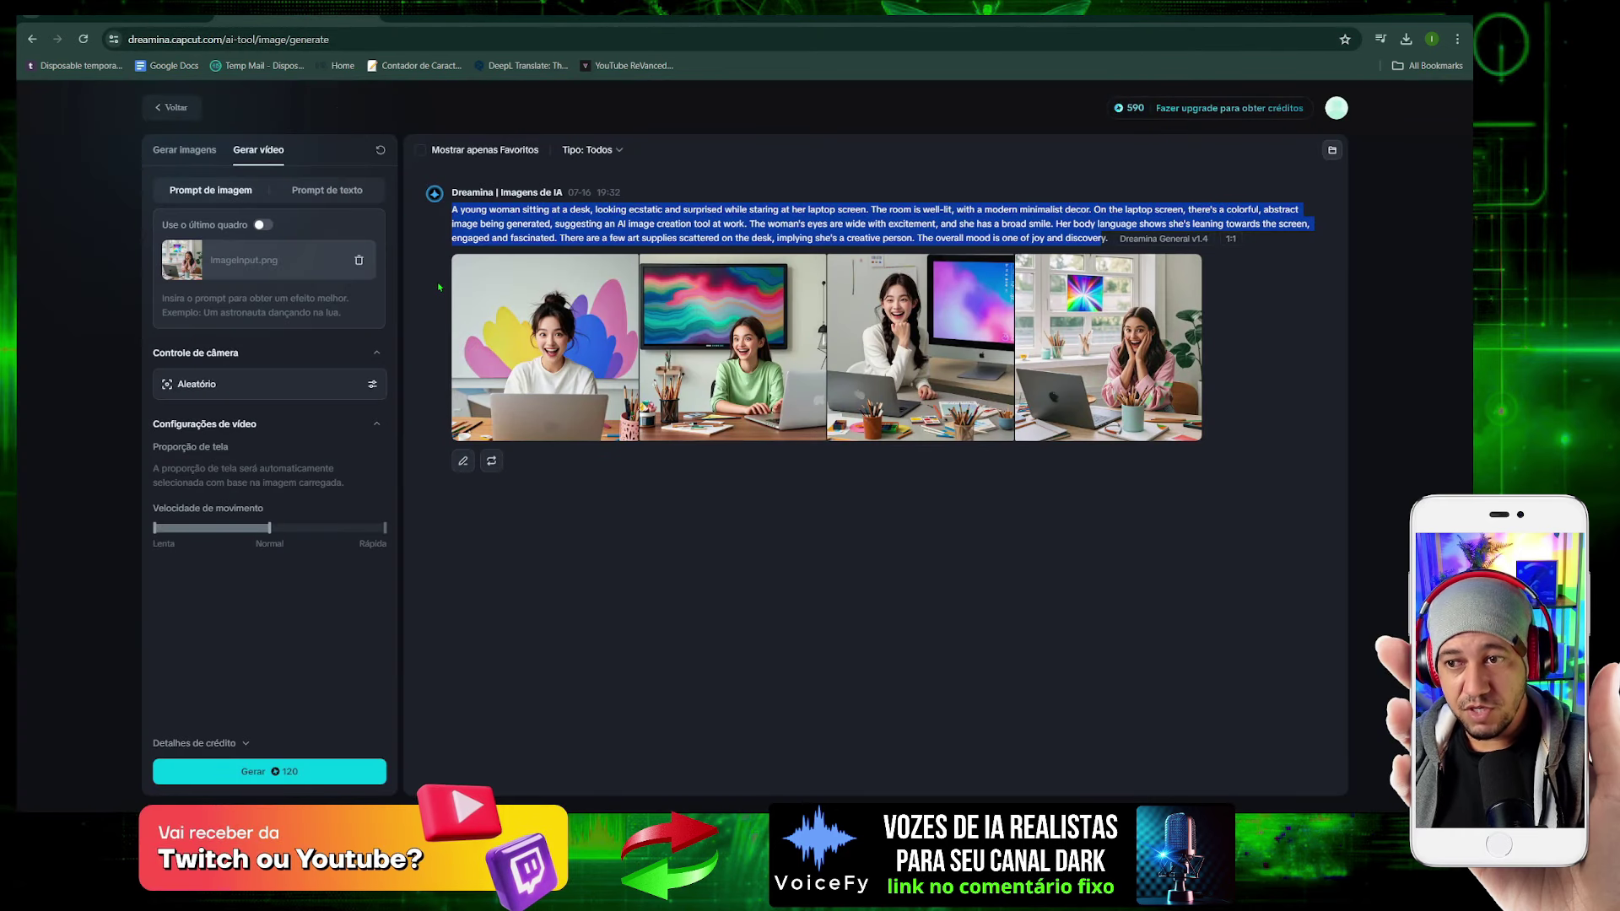
Generate a Dreamina video from the loaded imageinput.png image prompt, using the current camera control and motion speed settings
{"action": "mouse_move", "coordinate": [505, 371]}
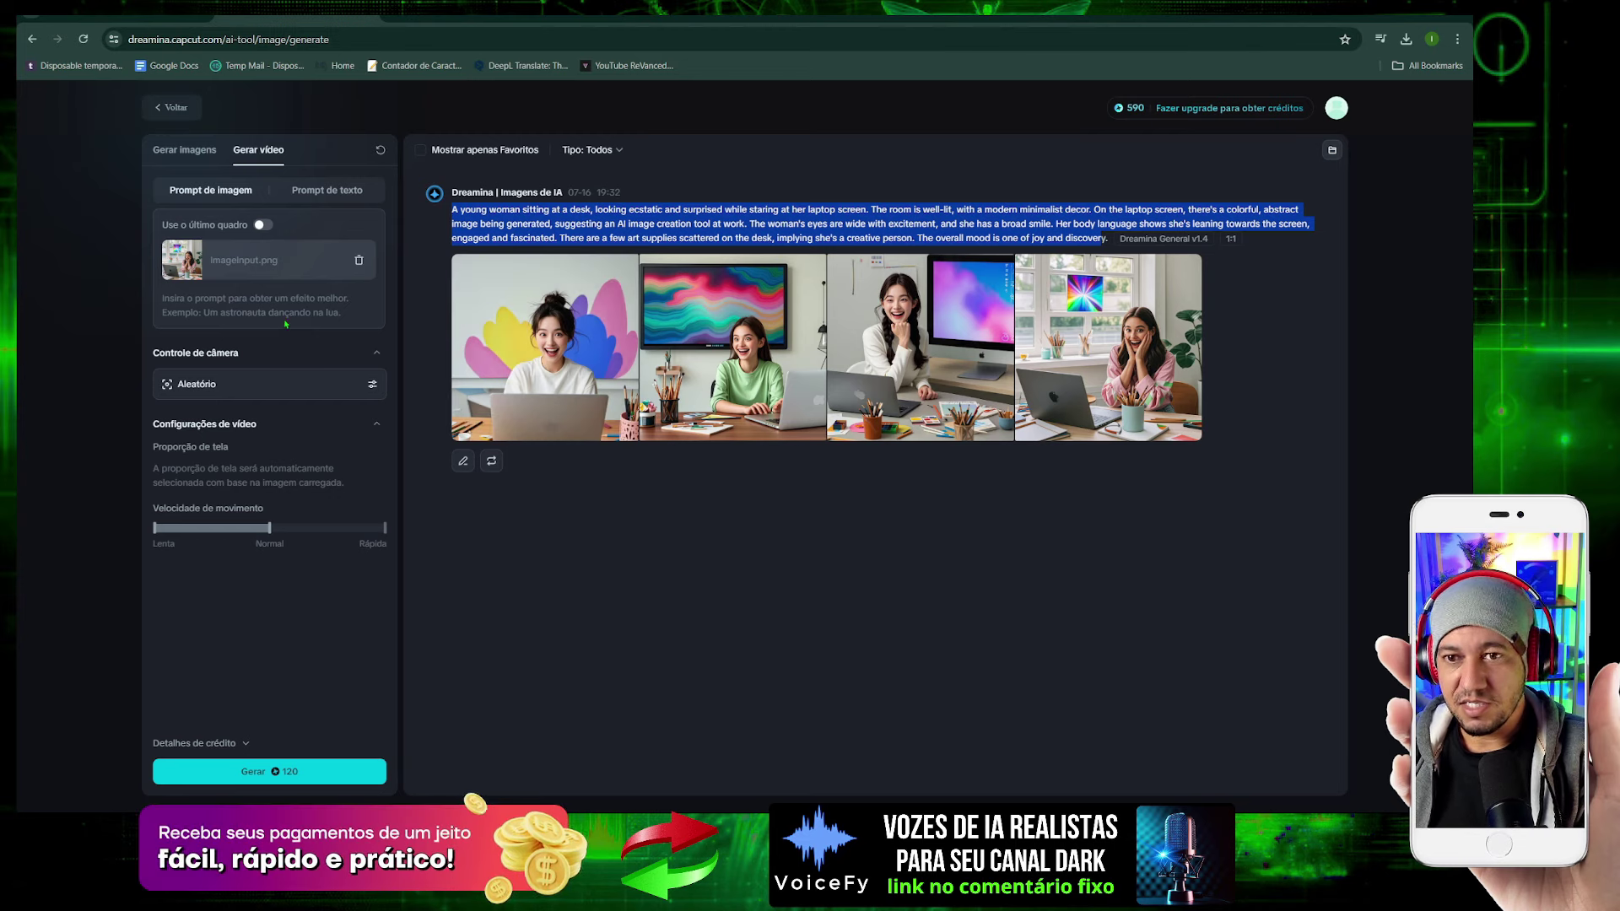
{"action": "mouse_move", "coordinate": [546, 347]}
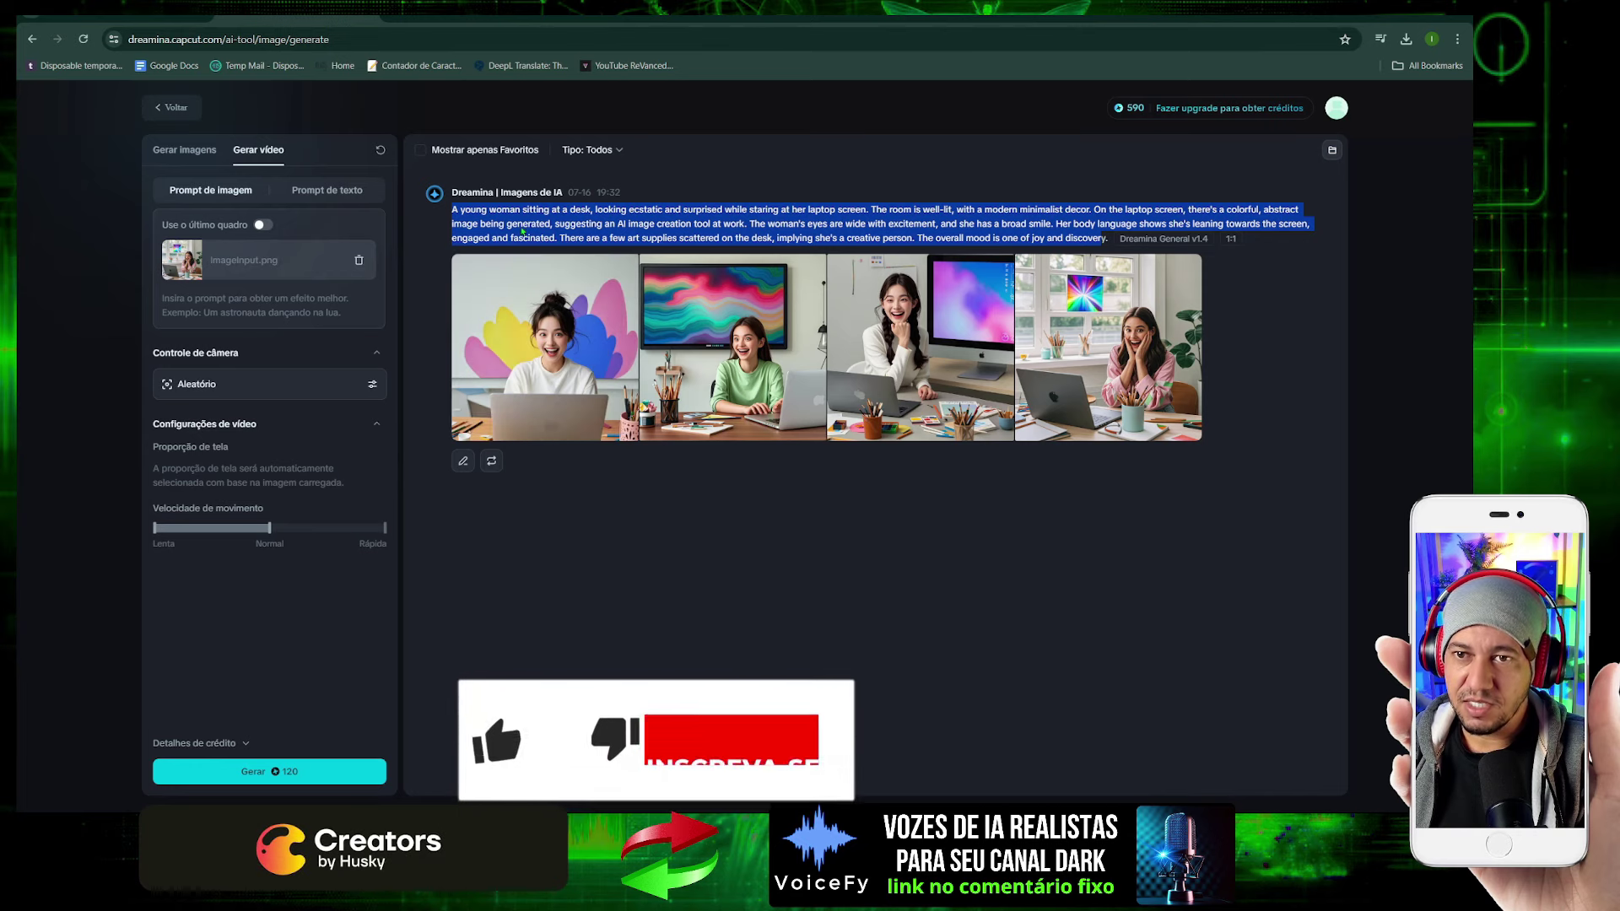
{"action": "left_click", "coordinate": [268, 765]}
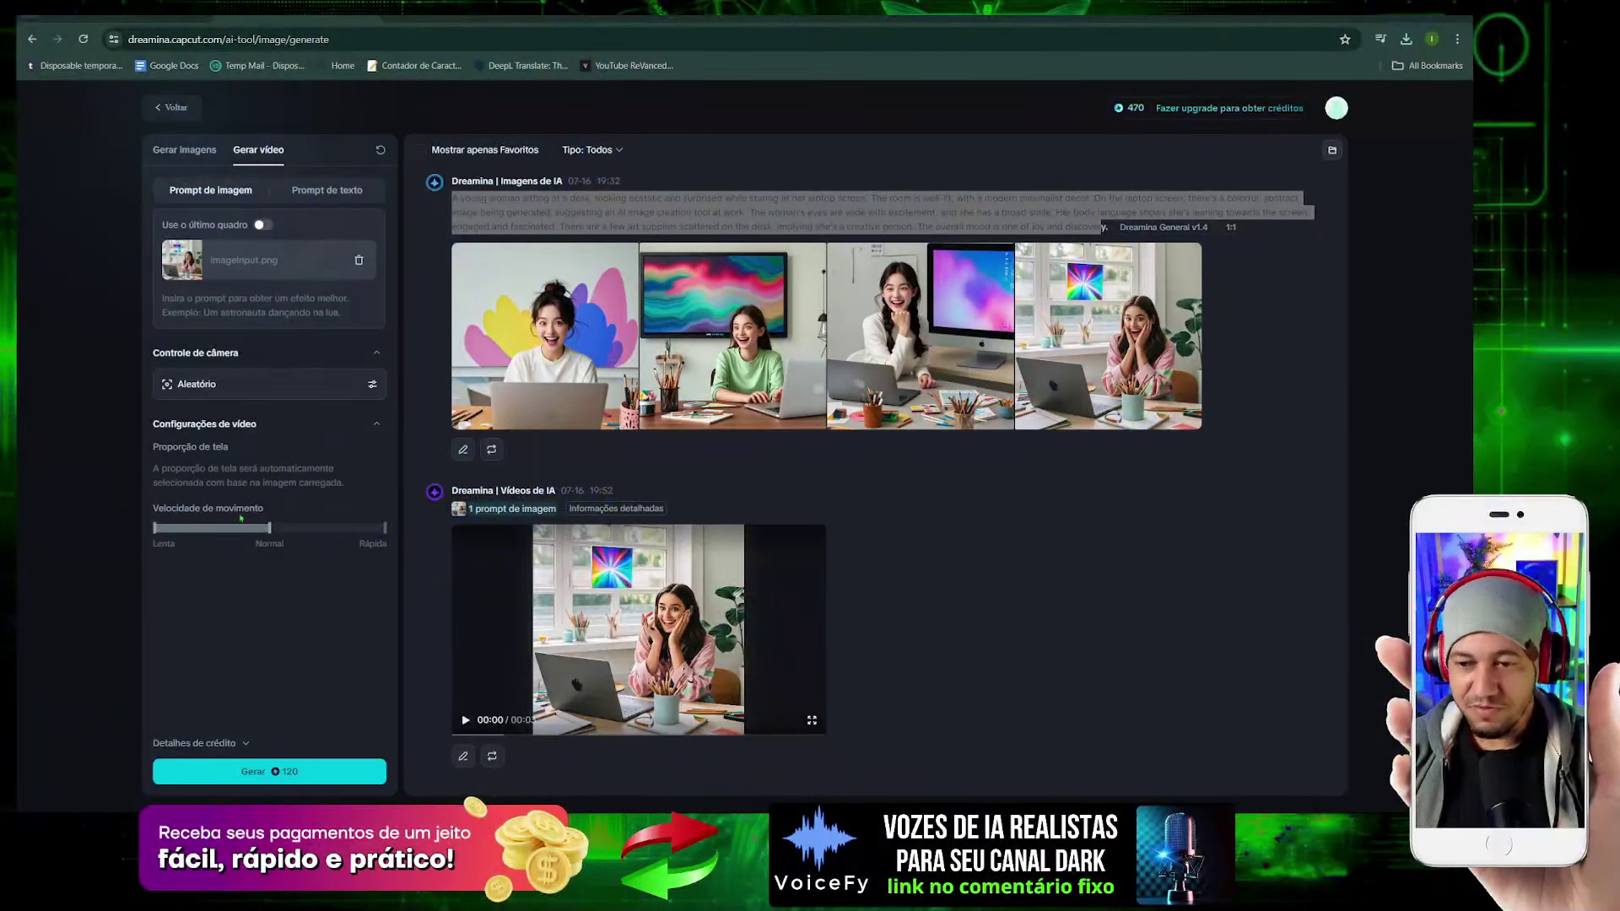
Watch the generated video of the woman at her laptop in full screen twice, pause it, and return to the generation page
{"action": "left_click", "coordinate": [812, 719]}
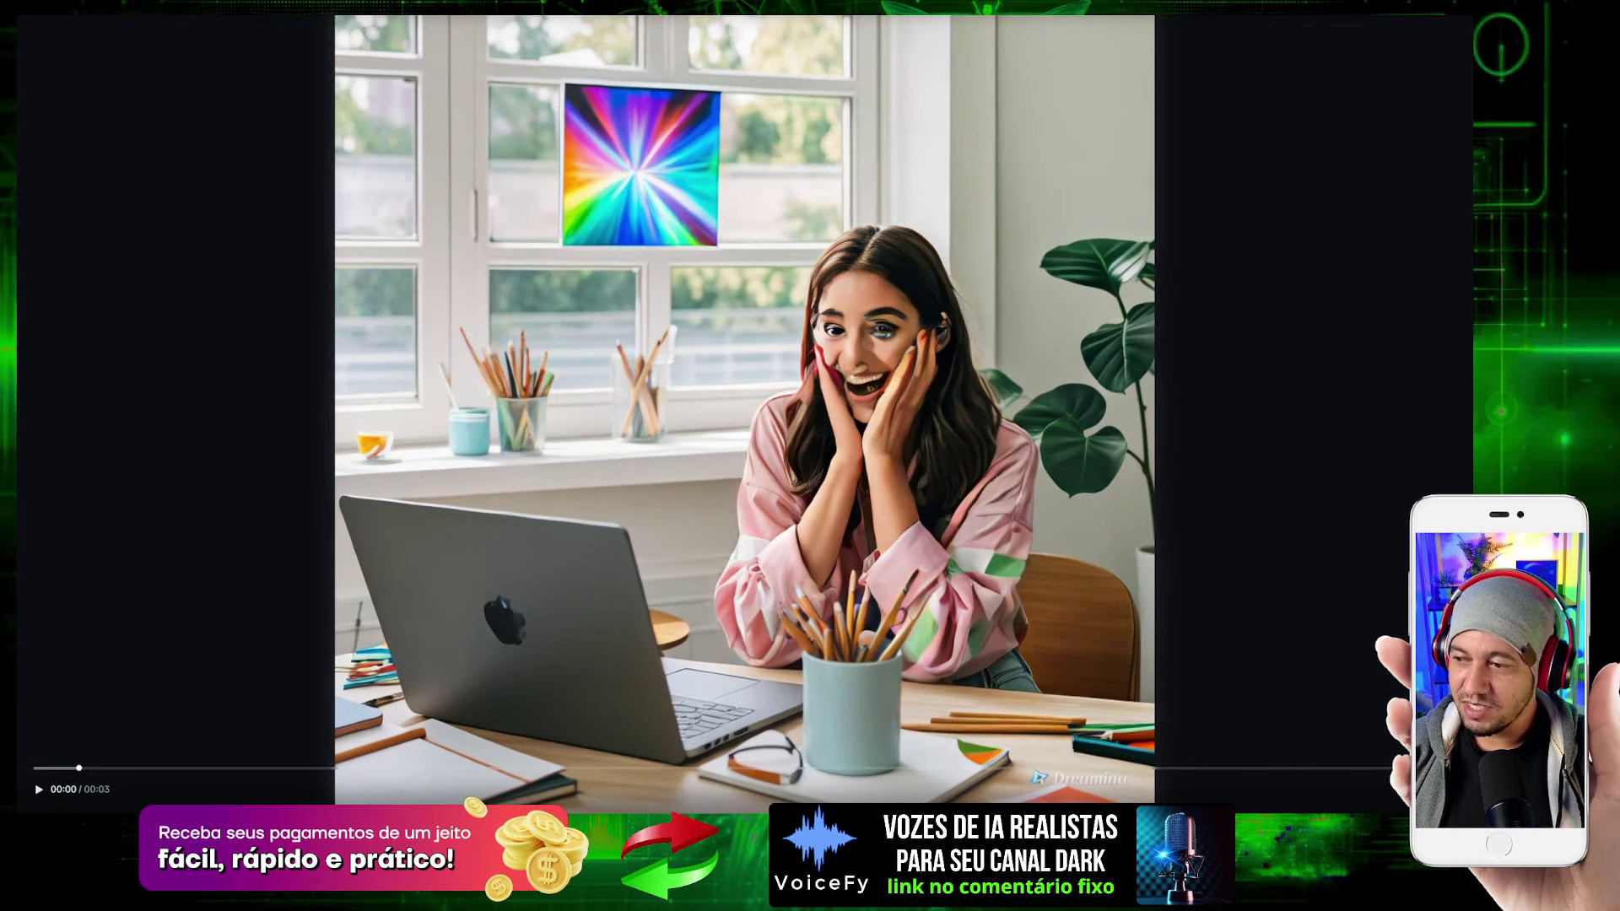
{"action": "key", "text": "Escape"}
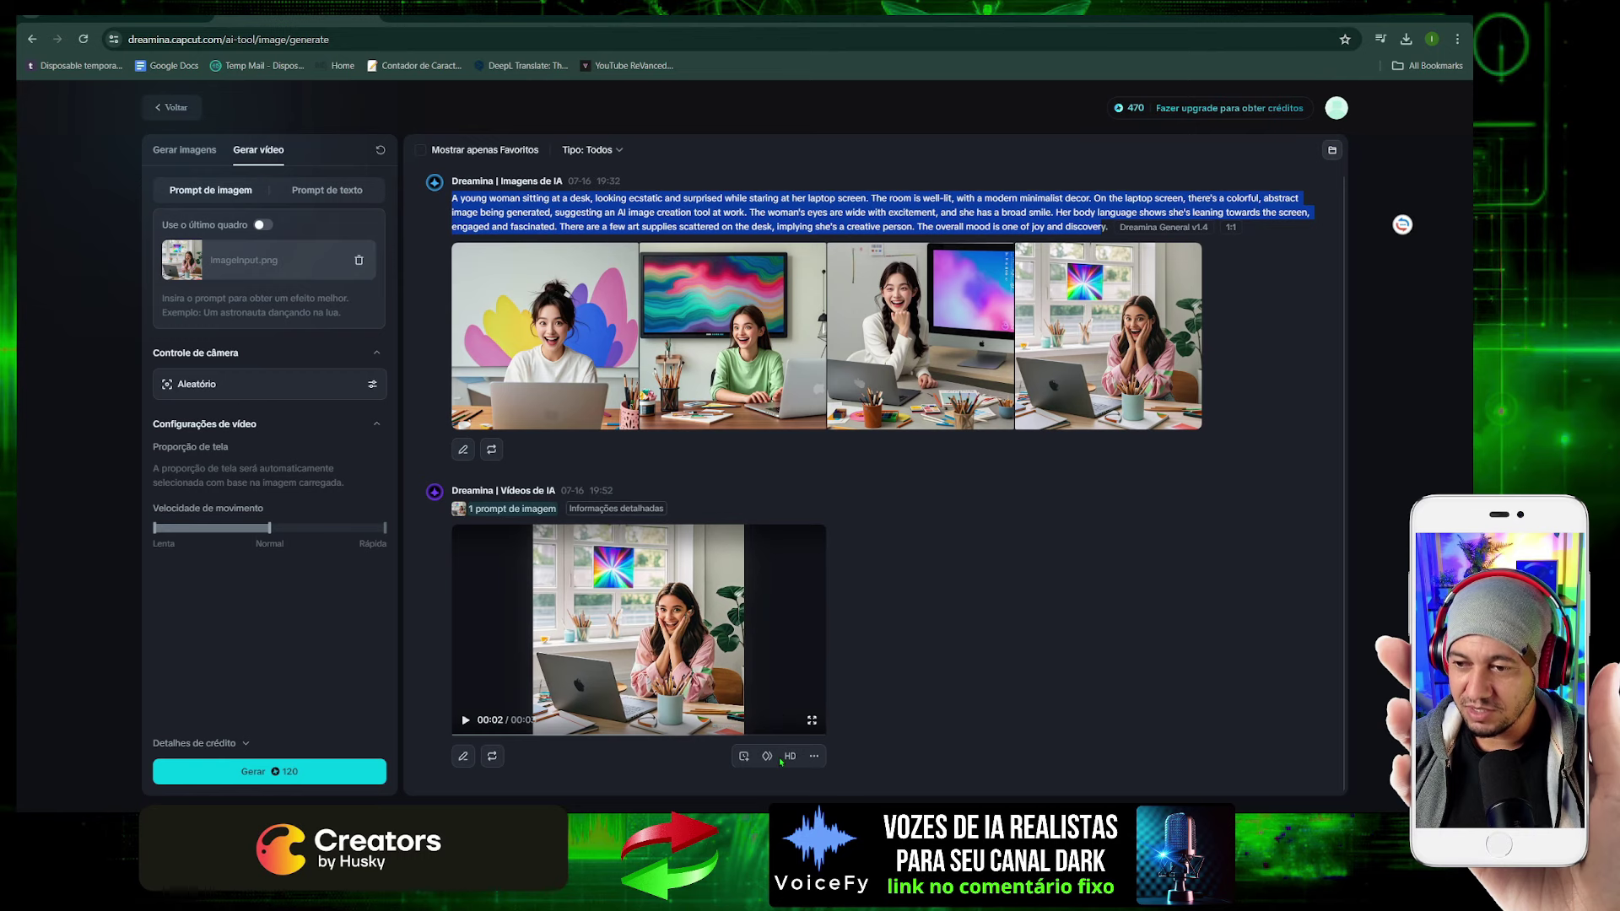
{"action": "left_click", "coordinate": [812, 720]}
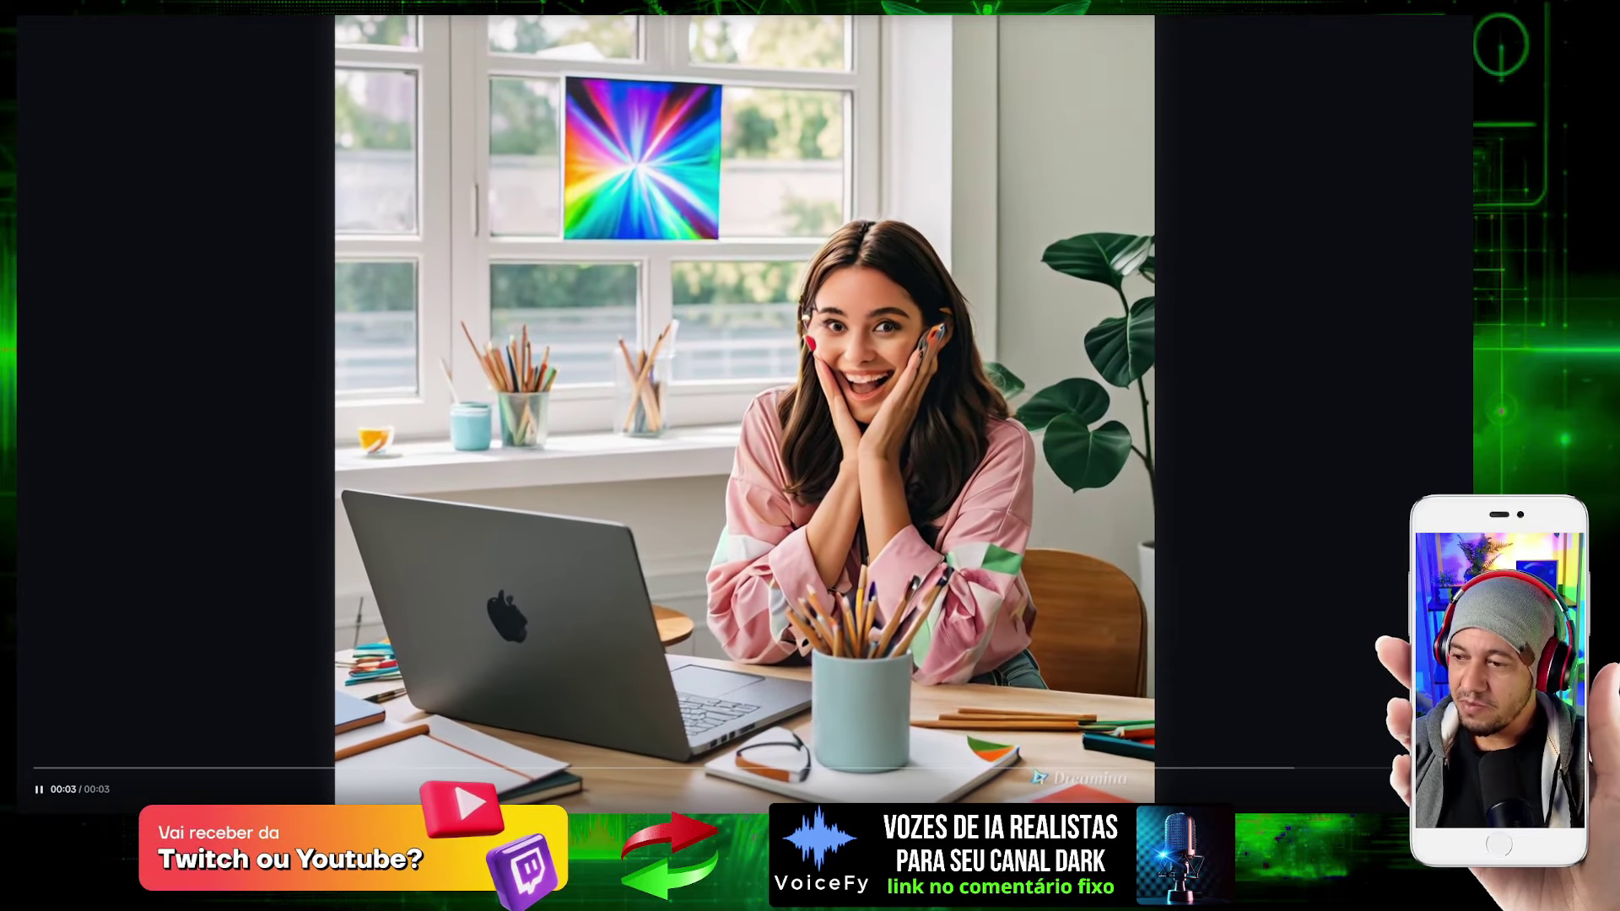
{"action": "key", "text": "space"}
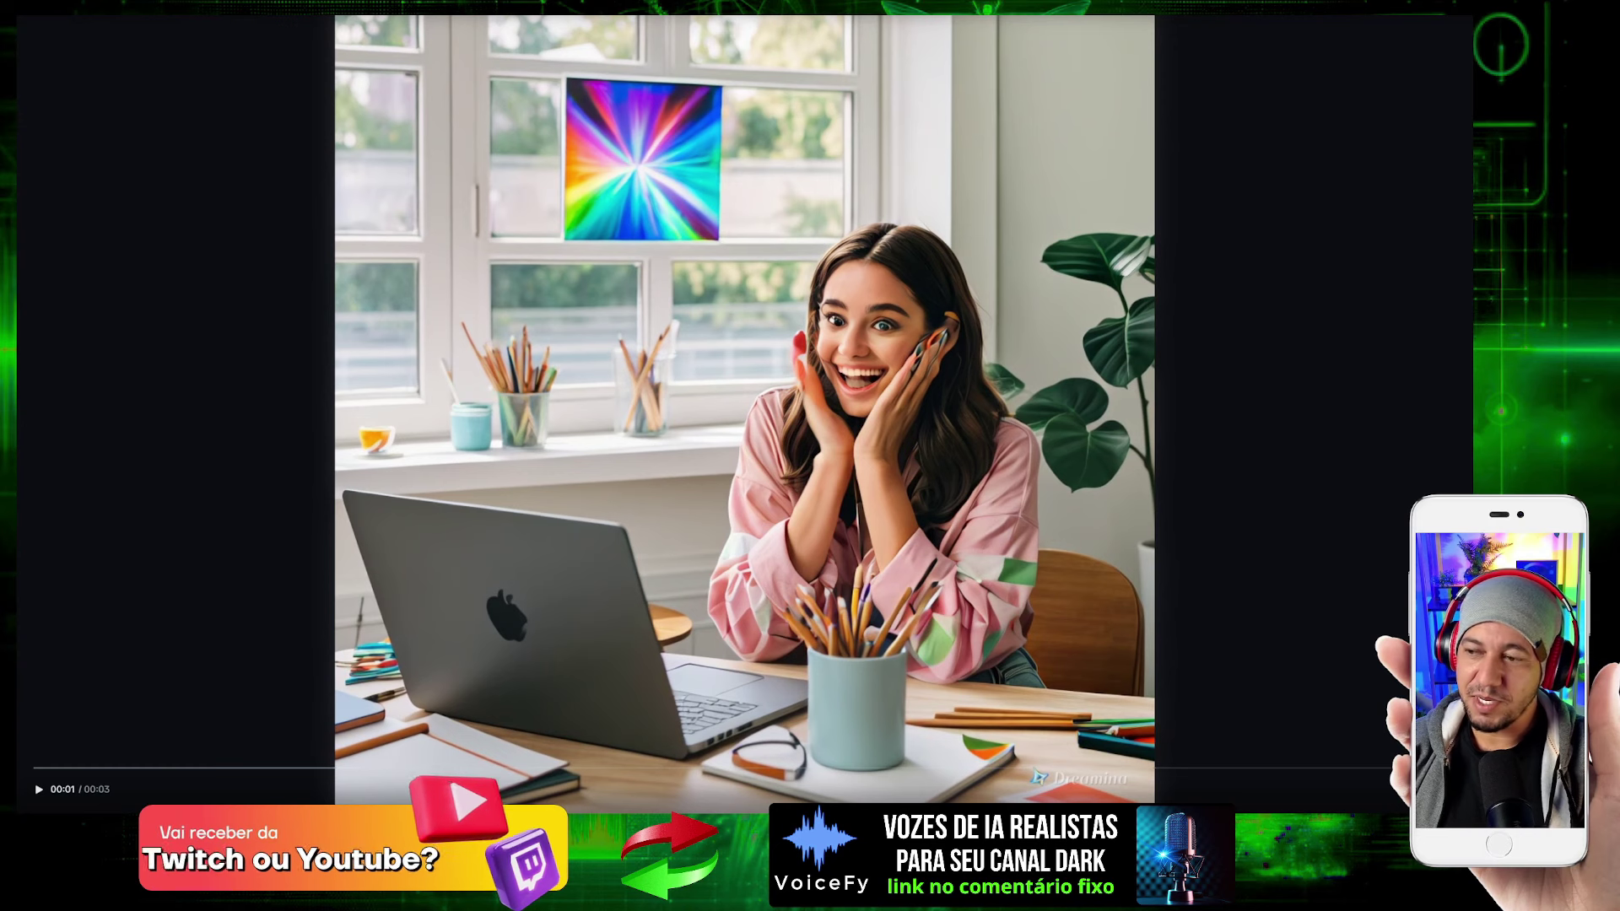
{"action": "key", "text": "Escape"}
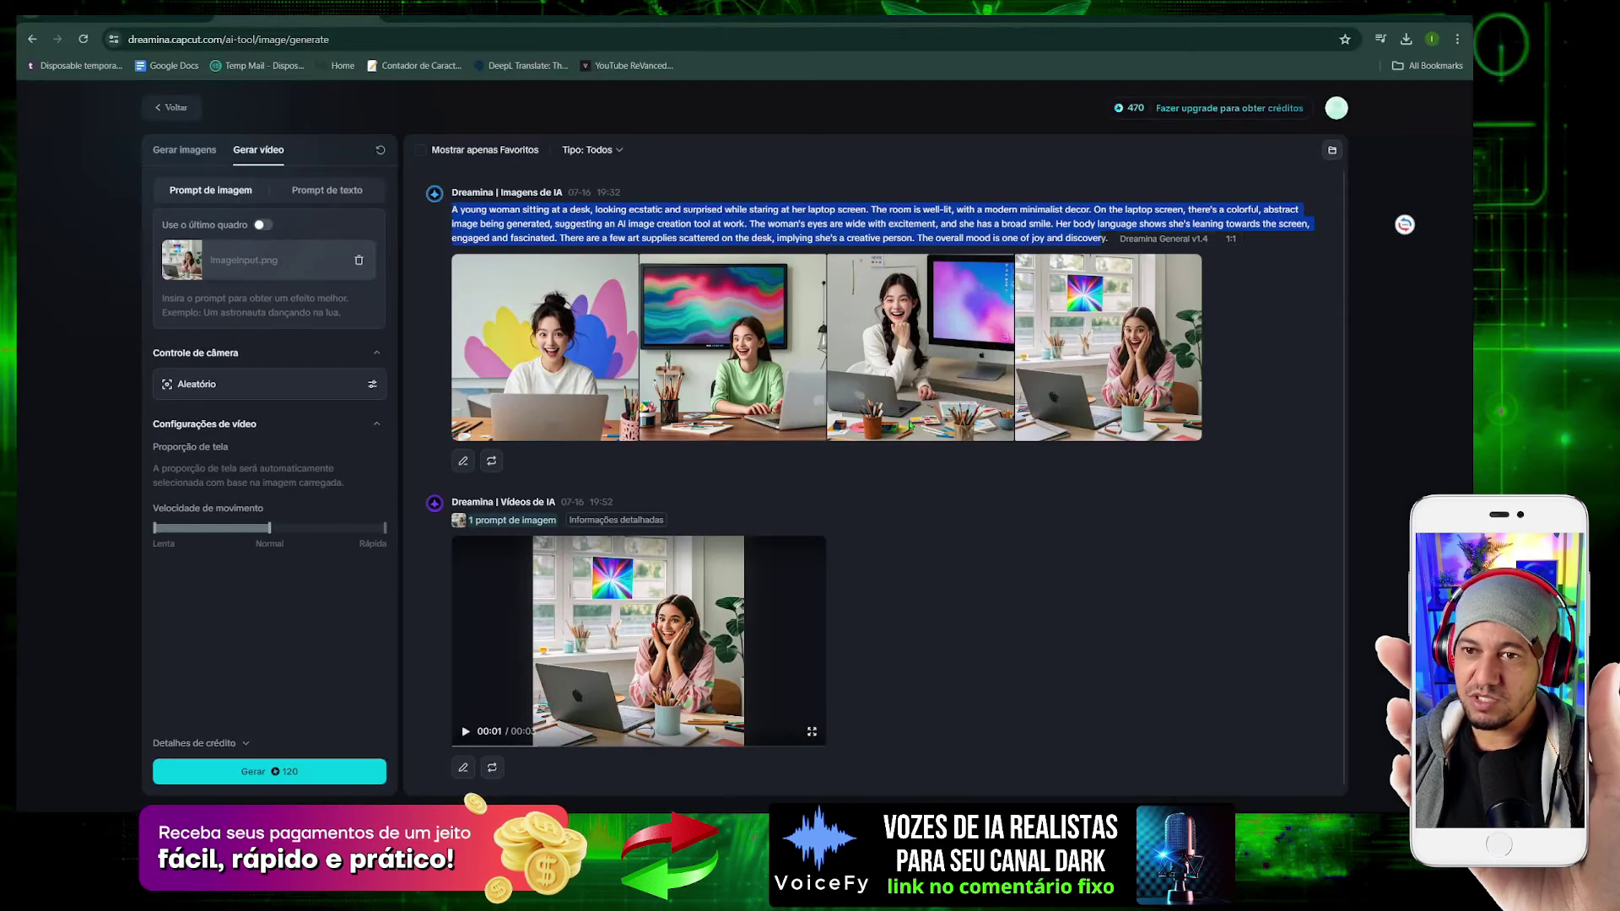